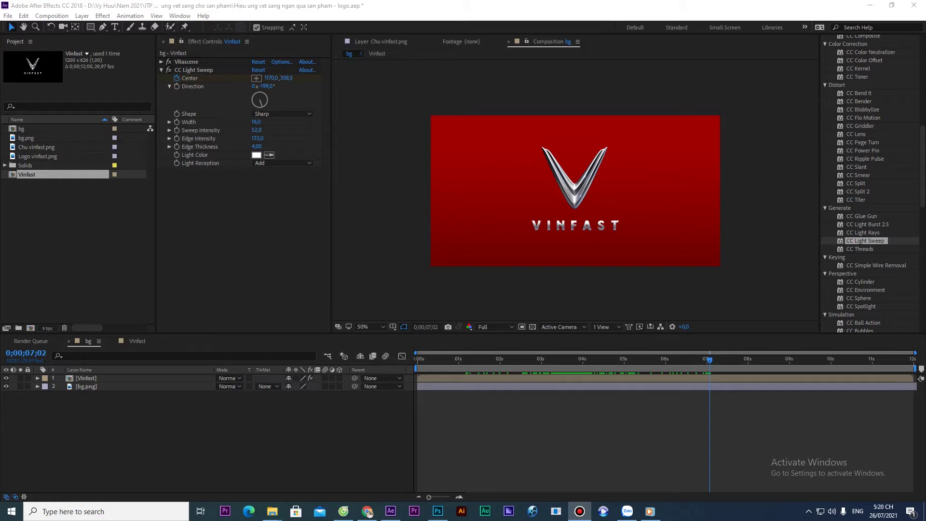
Preview the finished light sweep across the Vinfast logo in the bg composition, scrubbing between about 3 and 5 seconds
key(space)
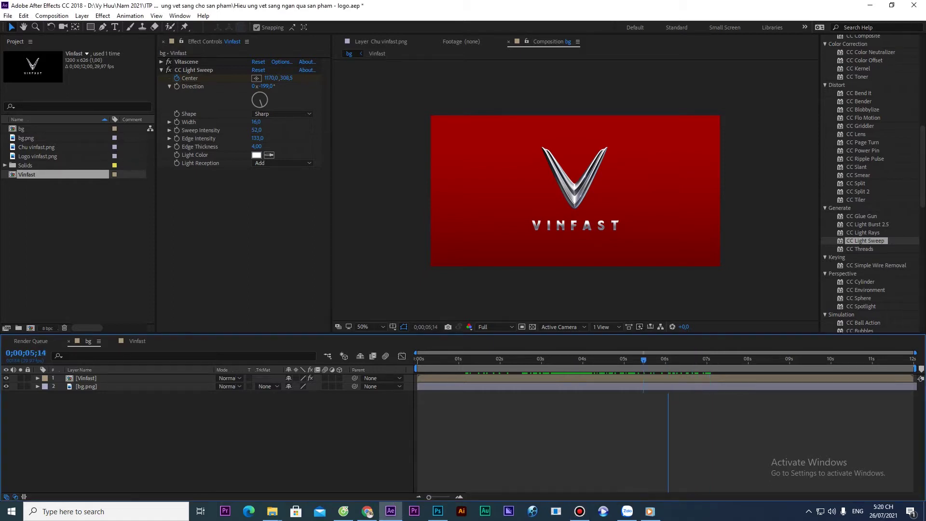
drag(457, 360, 430, 360)
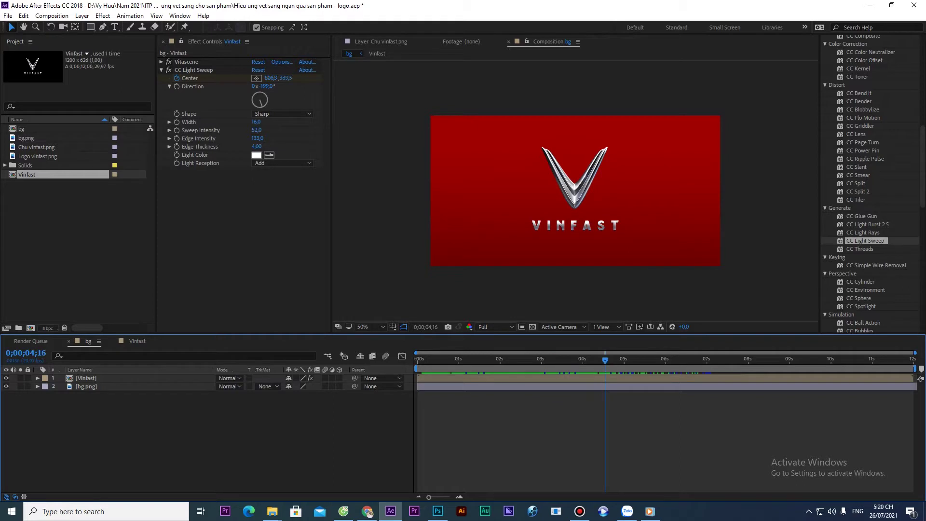
drag(605, 361, 576, 360)
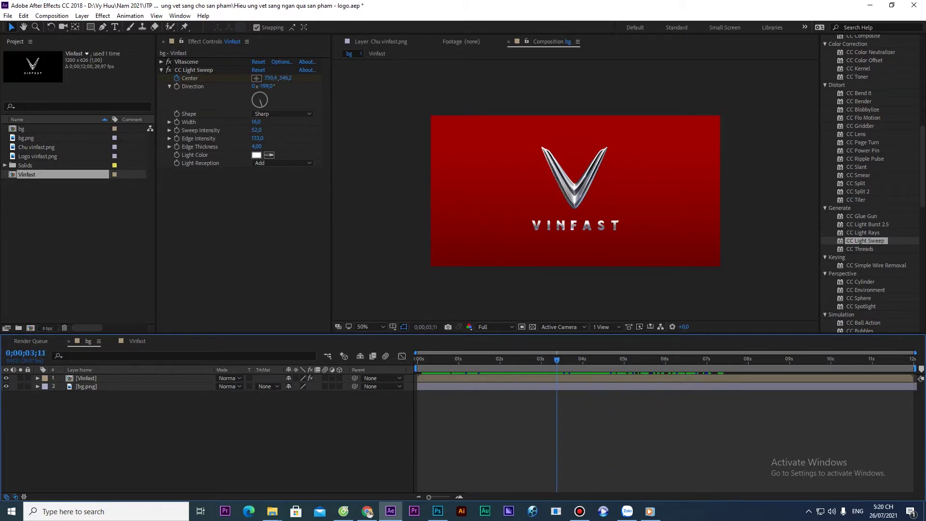
click(78, 240)
click(37, 156)
click(36, 148)
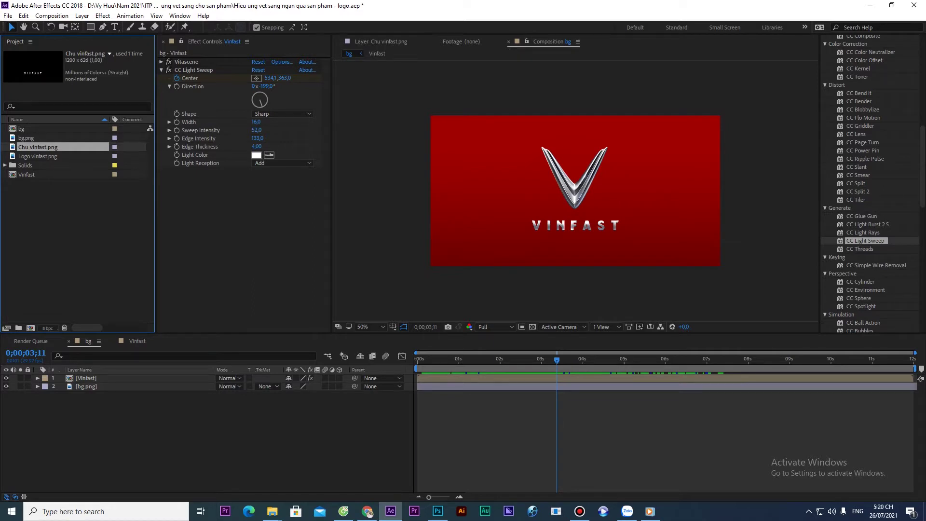
click(27, 138)
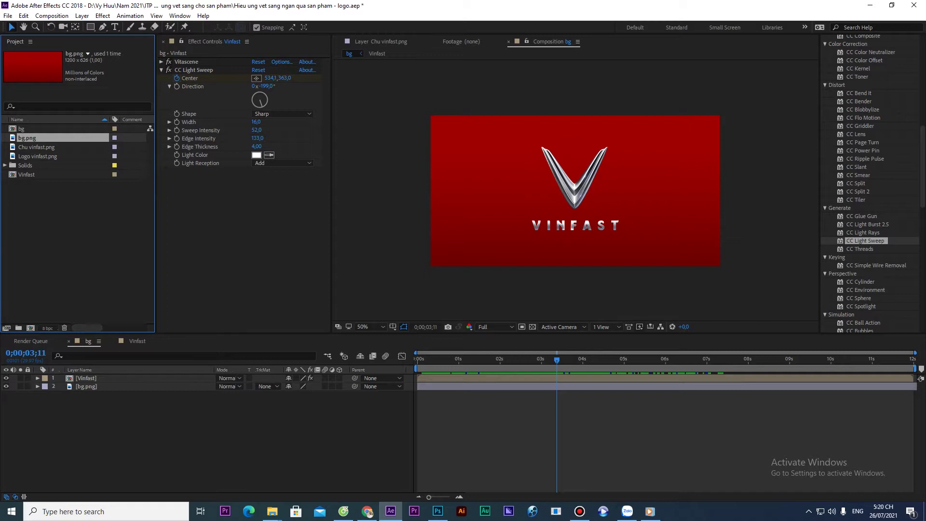
drag(557, 360, 588, 360)
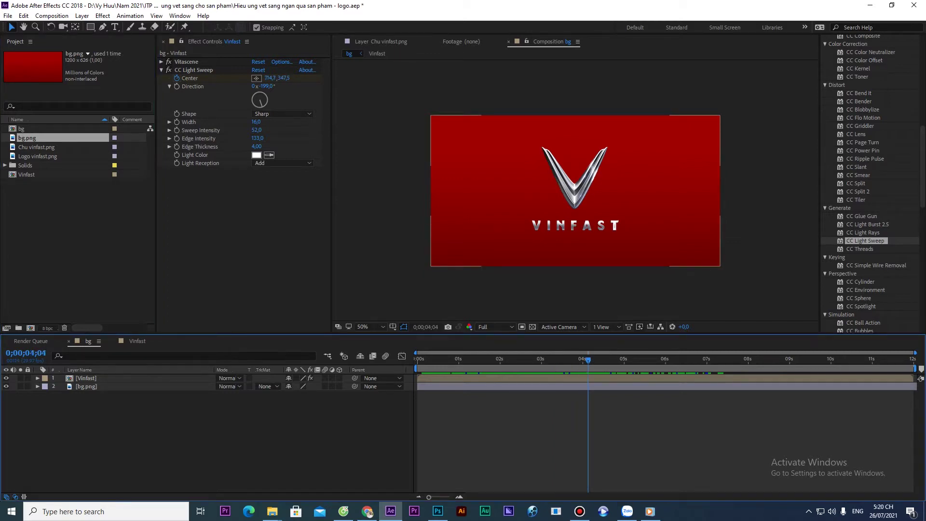
drag(588, 360, 621, 360)
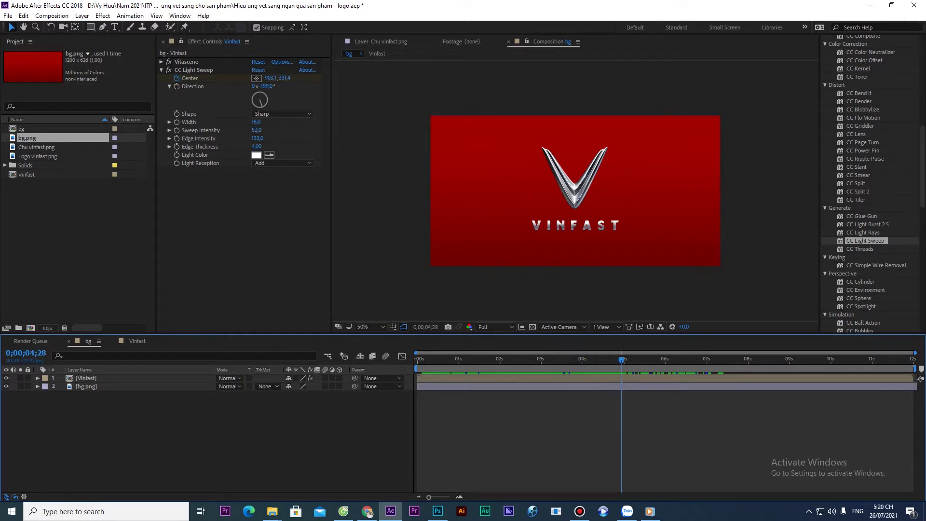
View the source images bg.png, Chu vinfast.png and Logo vinfast.png individually, and return to the bg composition
double_click(27, 138)
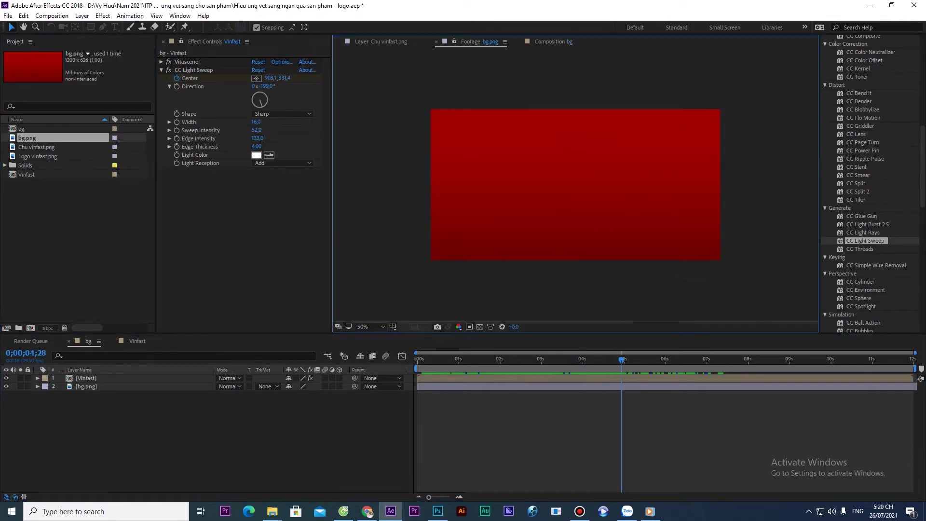
double_click(38, 147)
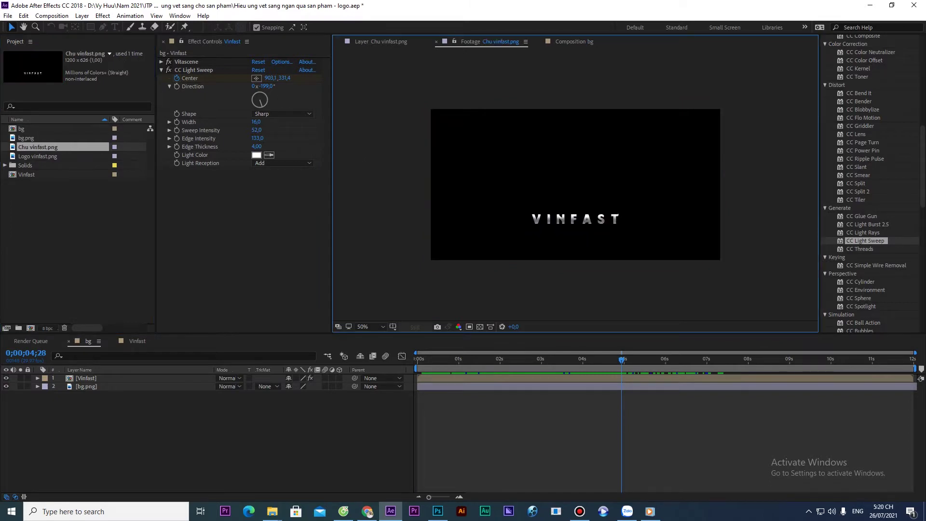
double_click(38, 156)
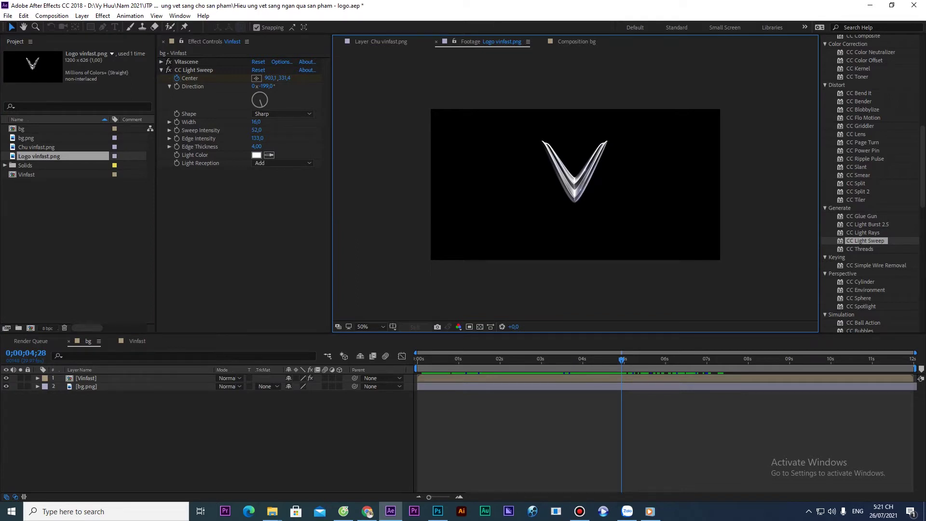
click(88, 341)
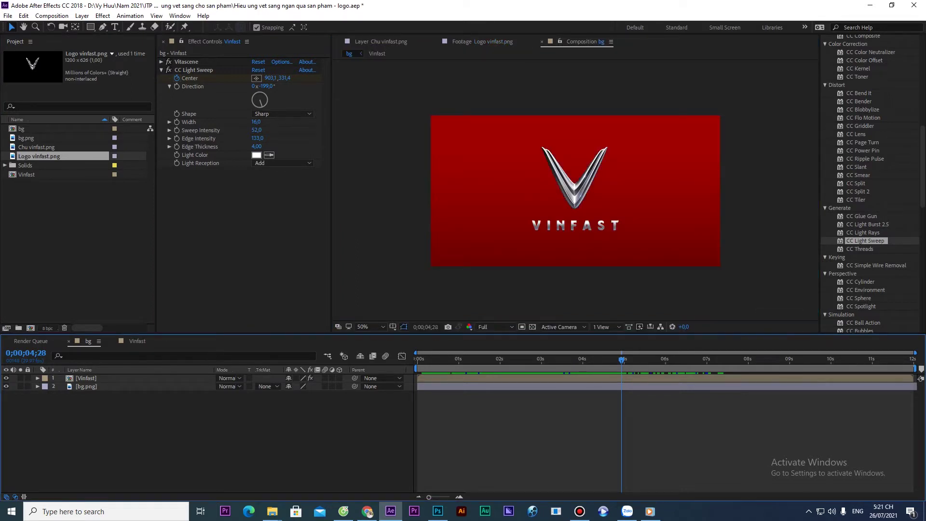
Create a single new composition from bg.png, Chu vinfast.png and Logo vinfast.png with a still duration of 0:00:12:00
click(70, 226)
click(38, 156)
click(27, 138)
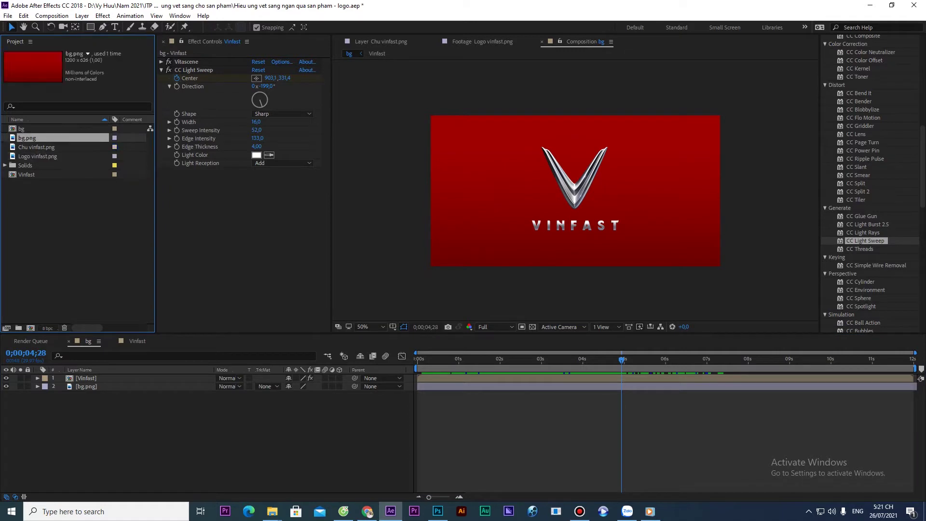
key(Down)
key(Down)
key(Up)
key(Up)
key(shift+Down)
key(shift+Down)
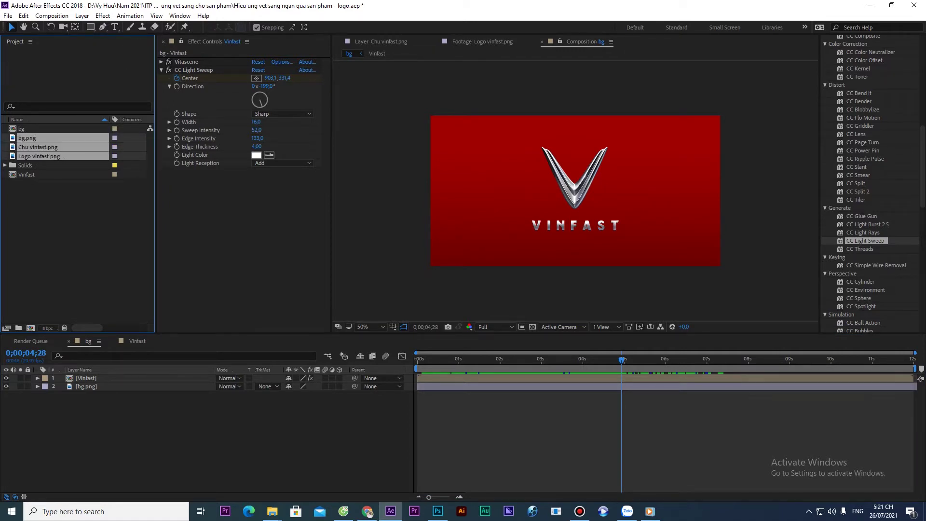
drag(29, 156, 31, 328)
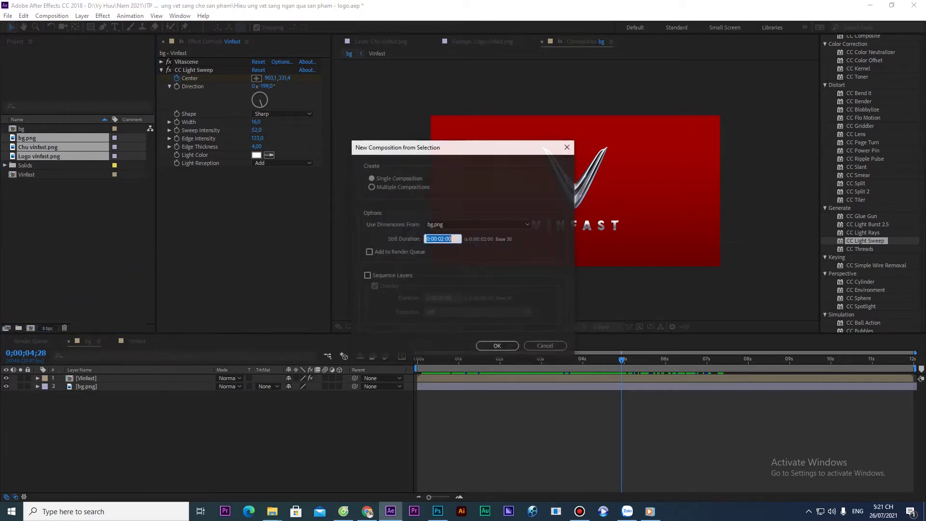
click(440, 239)
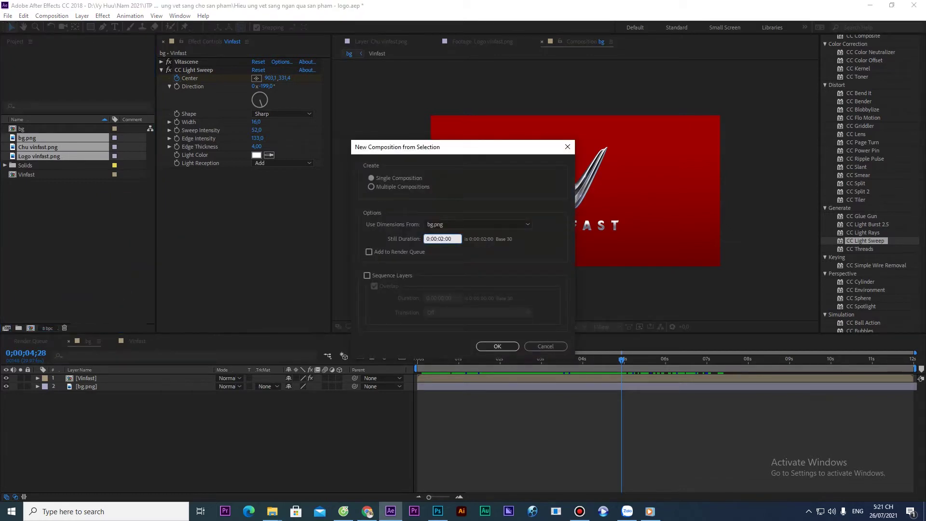
text(1)
key(Return)
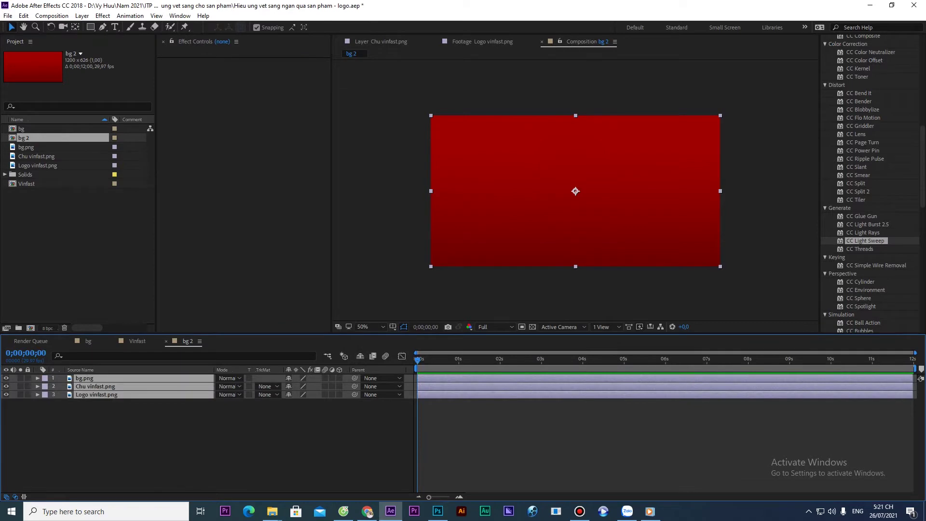
Move the bg.png layer to the bottom of the layer stack, beneath the lettering and logo layers
key(ctrl+shift+a)
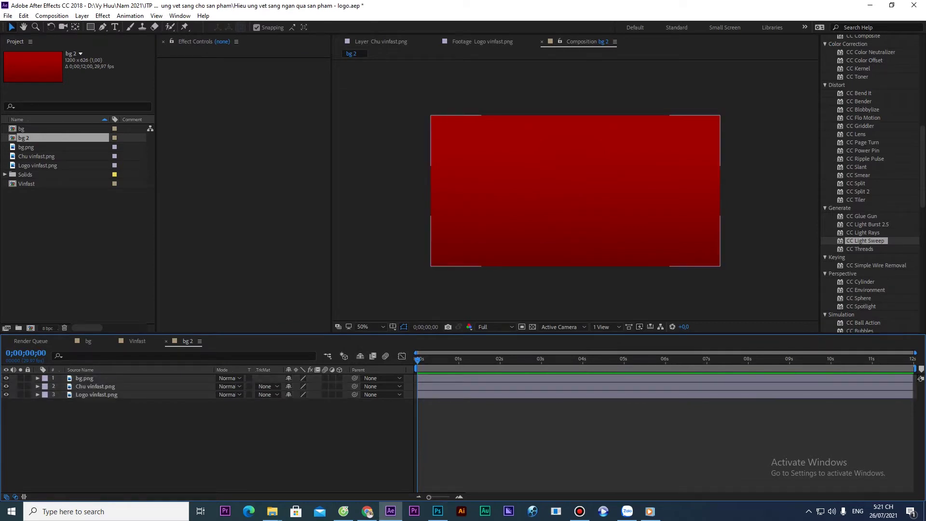
drag(91, 379, 94, 421)
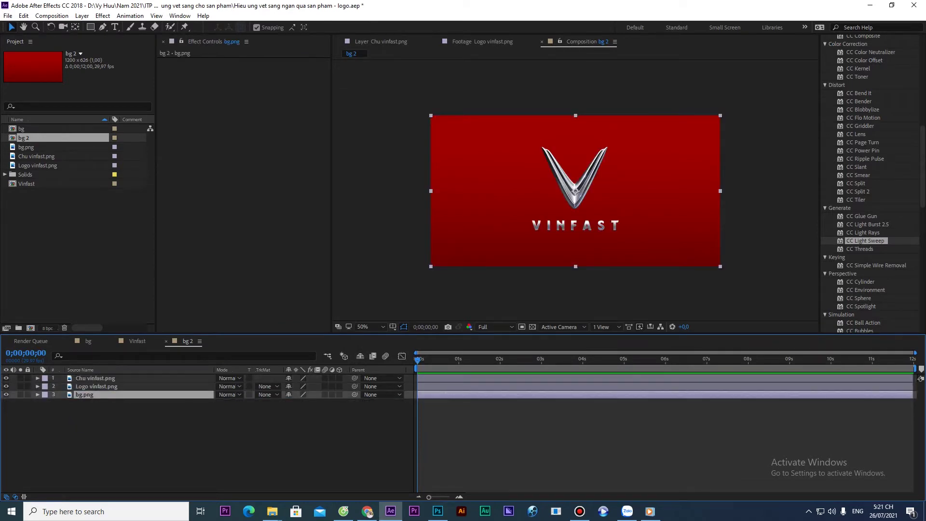
key(ctrl+shift+a)
Inspect the three layers by toggling the visibility of Logo vinfast.png and bg.png off and back on
click(7, 386)
click(6, 387)
click(6, 387)
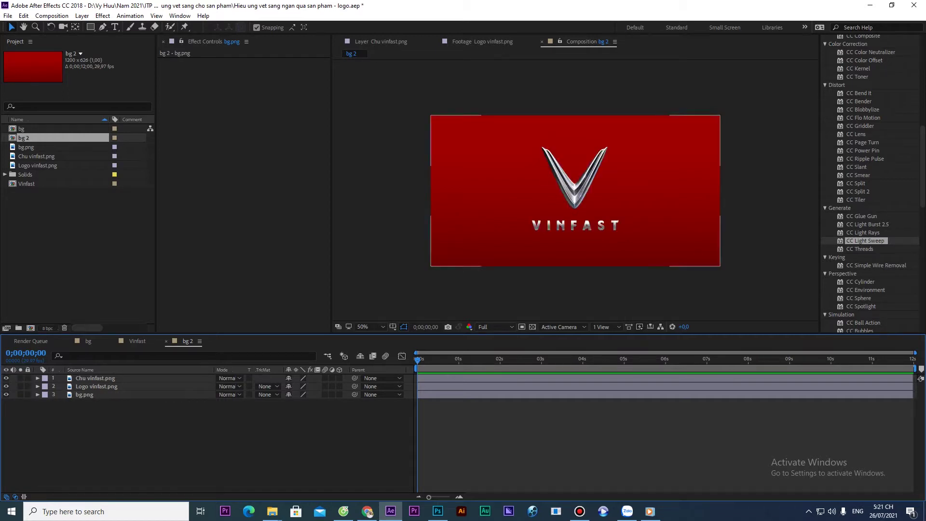
click(7, 387)
click(6, 386)
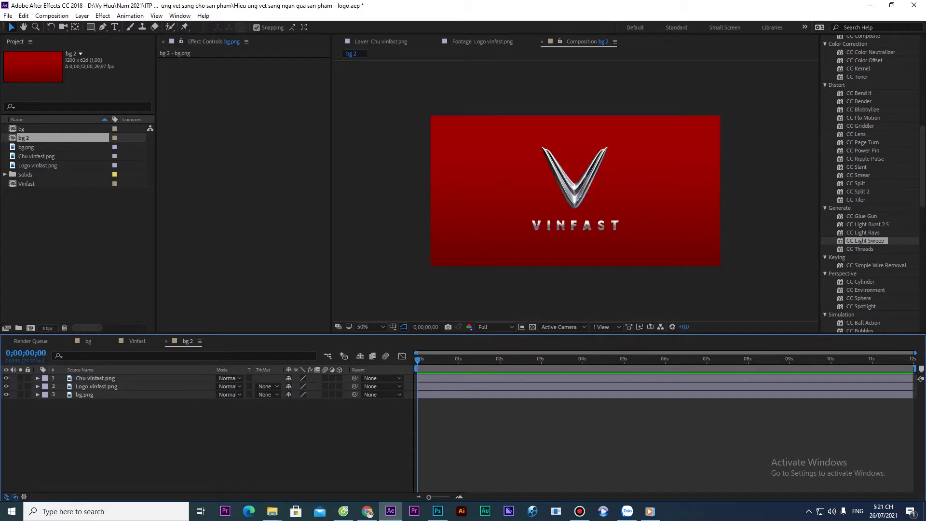
click(84, 394)
click(97, 386)
click(96, 424)
click(97, 386)
click(95, 379)
key(ctrl+Down)
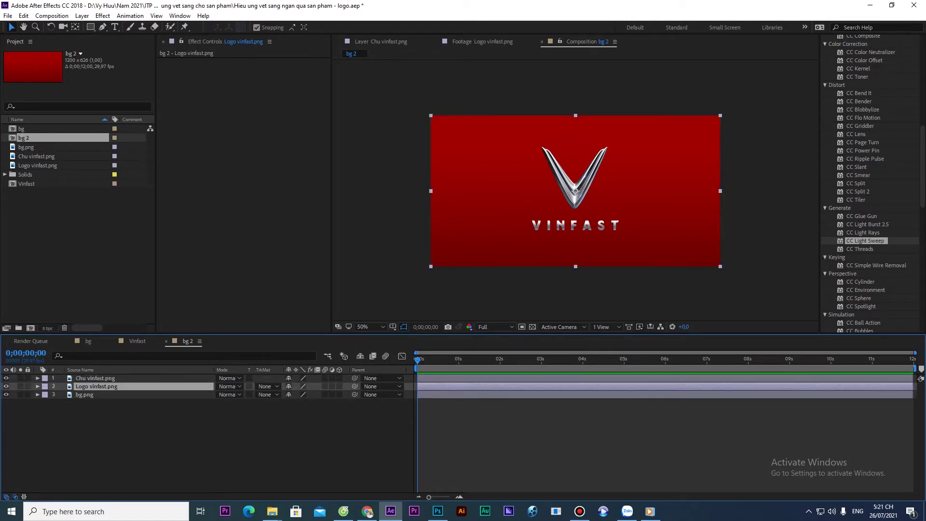
key(ctrl+Down)
click(7, 394)
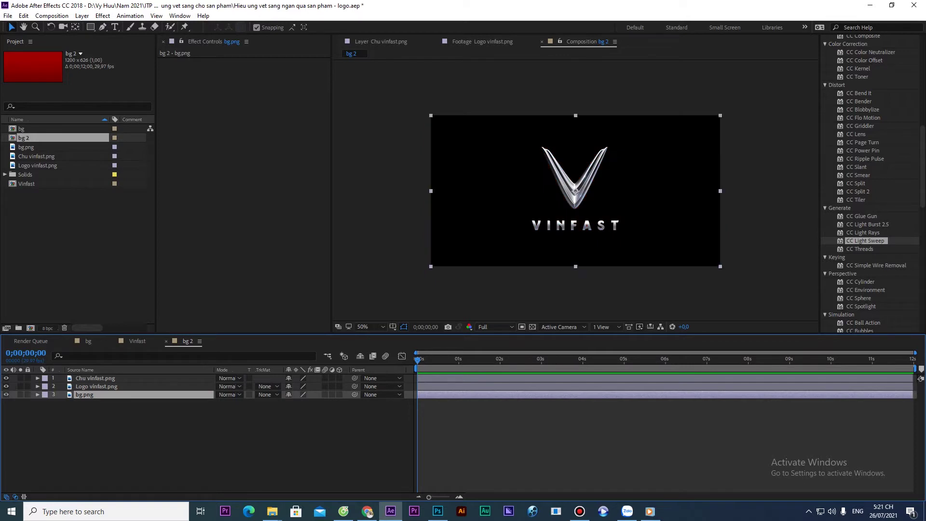
click(6, 394)
Pre-compose the Chu vinfast.png and Logo vinfast.png layers into a new composition named Logo
click(97, 424)
key(ctrl+Up)
key(ctrl+Up)
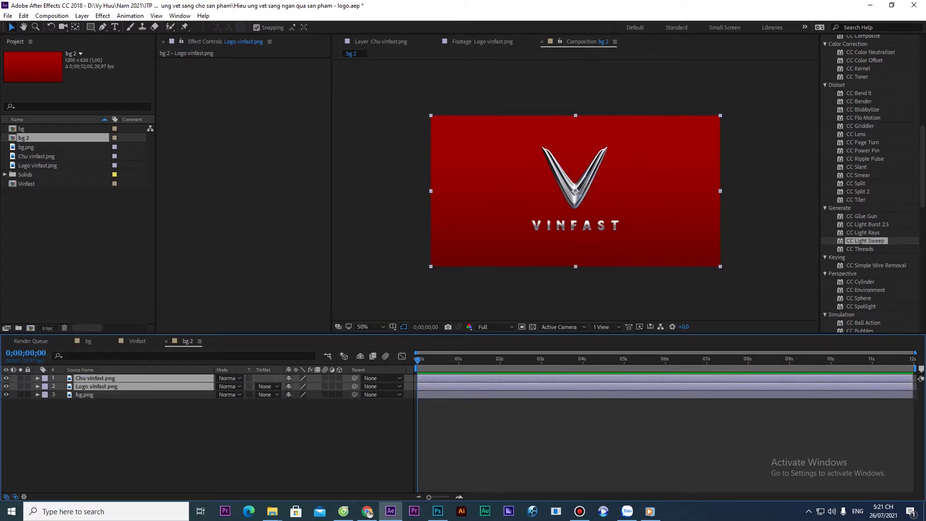
key(F2)
key(ctrl+Down)
key(ctrl+Up)
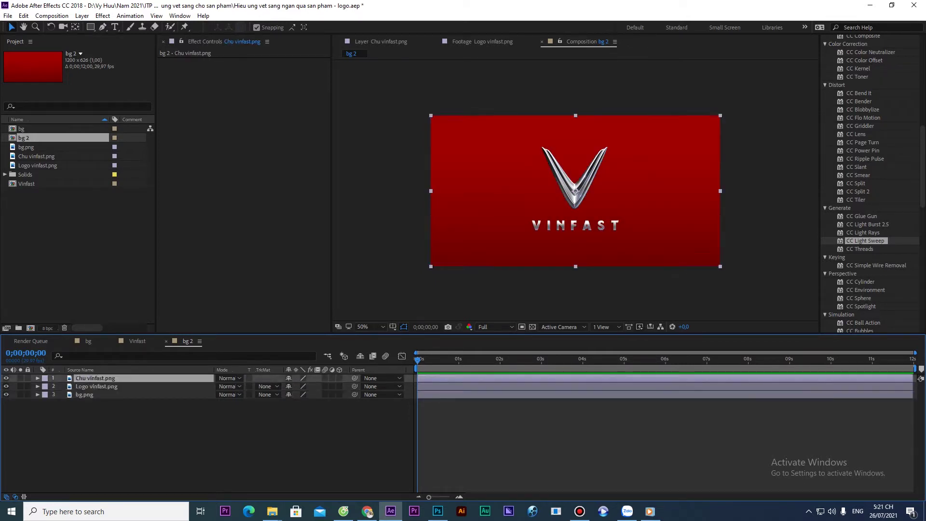
key(ctrl+shift+Down)
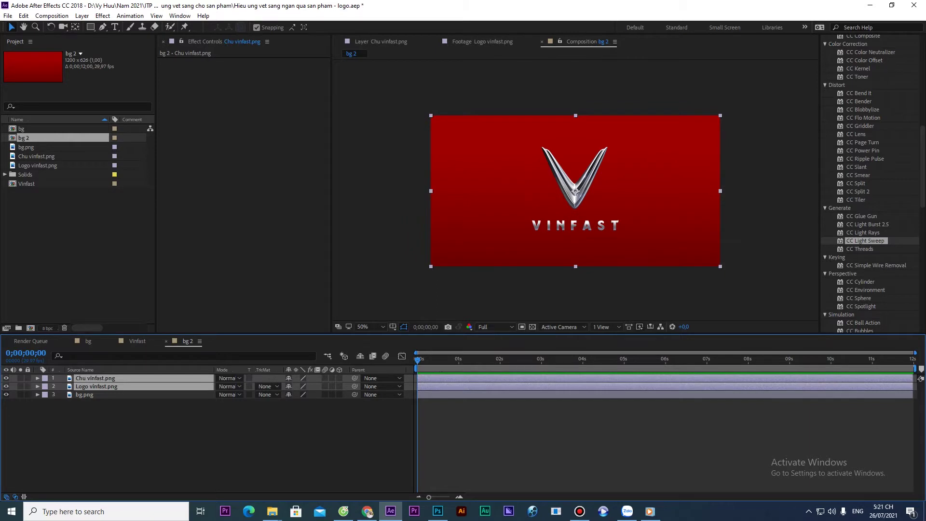
key(ctrl+shift+c)
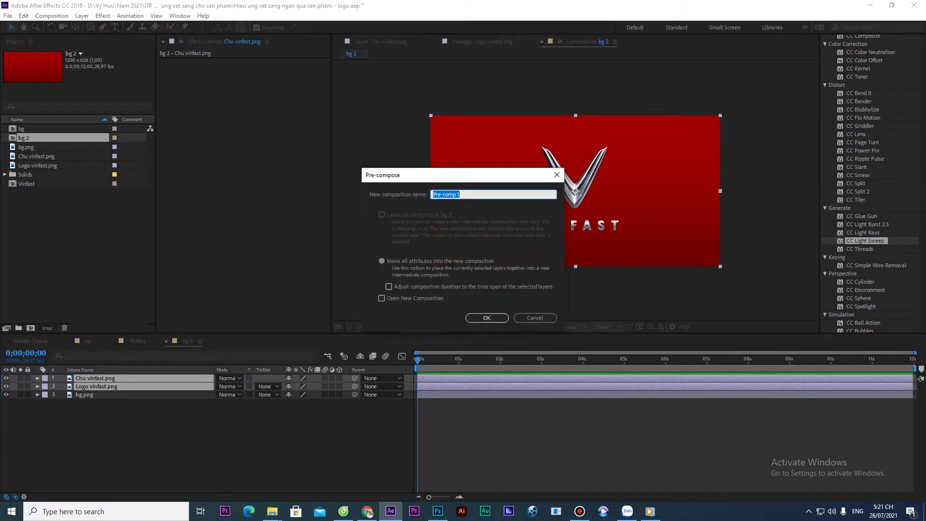
text(Lgo)
key(BackSpace)
key(BackSpace)
text(ogo)
key(Return)
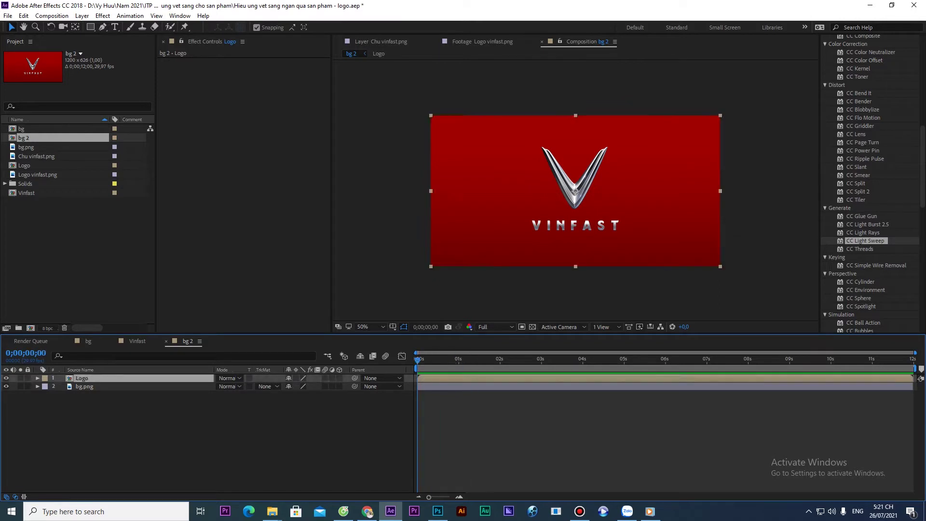
Apply the CC Light Sweep effect to the Logo layer and move its center to about 610, 296.5
scroll(870, 193, up, 6)
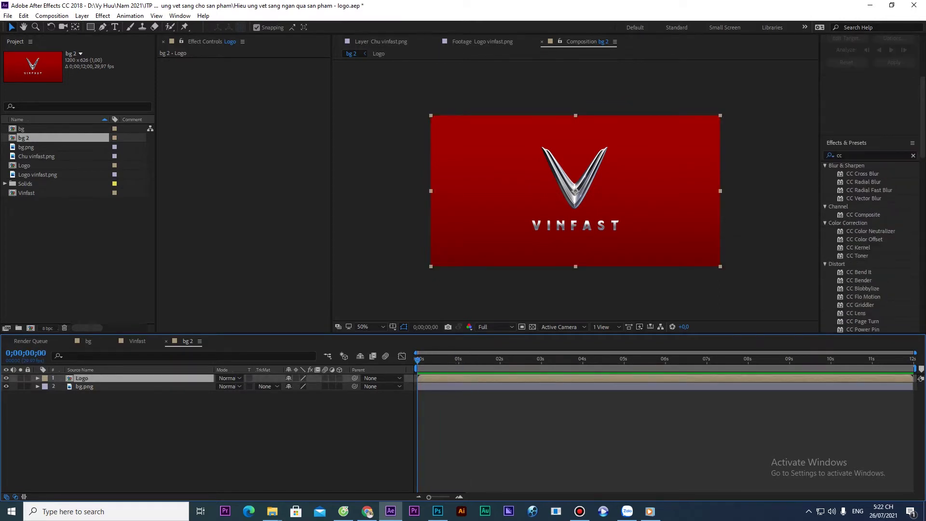
scroll(870, 193, down, 5)
scroll(868, 193, down, 2)
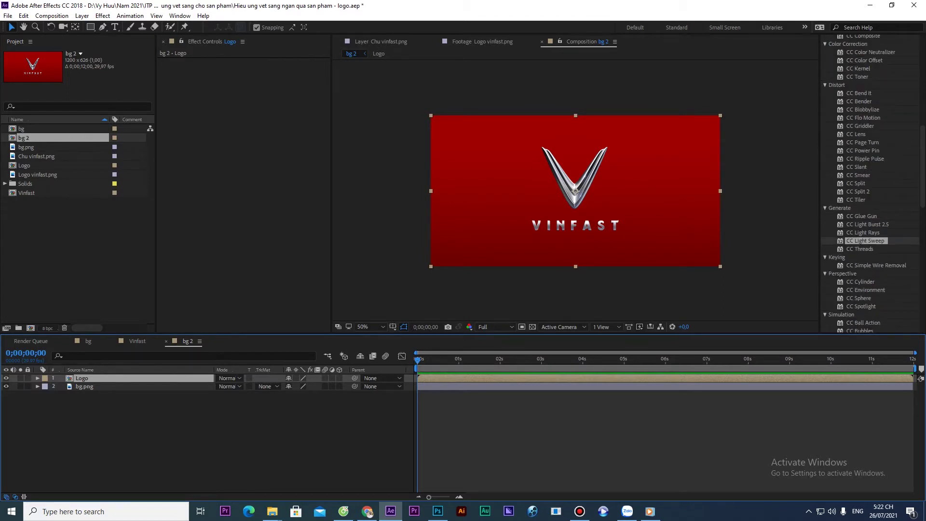
scroll(868, 193, down, 2)
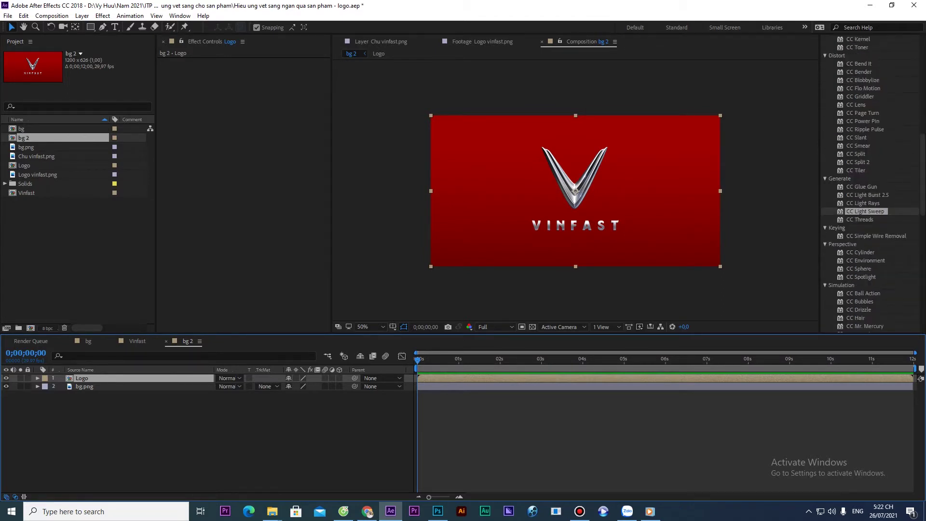
double_click(865, 211)
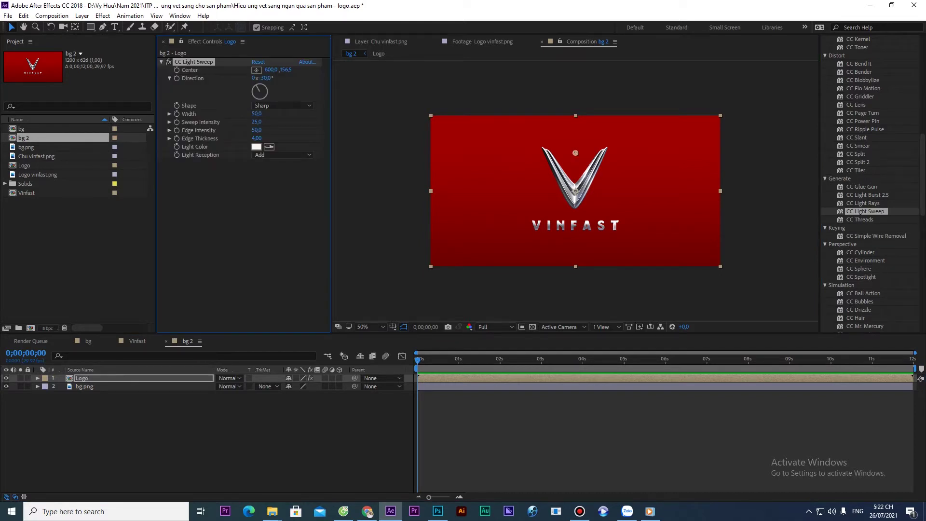
drag(331, 144, 403, 145)
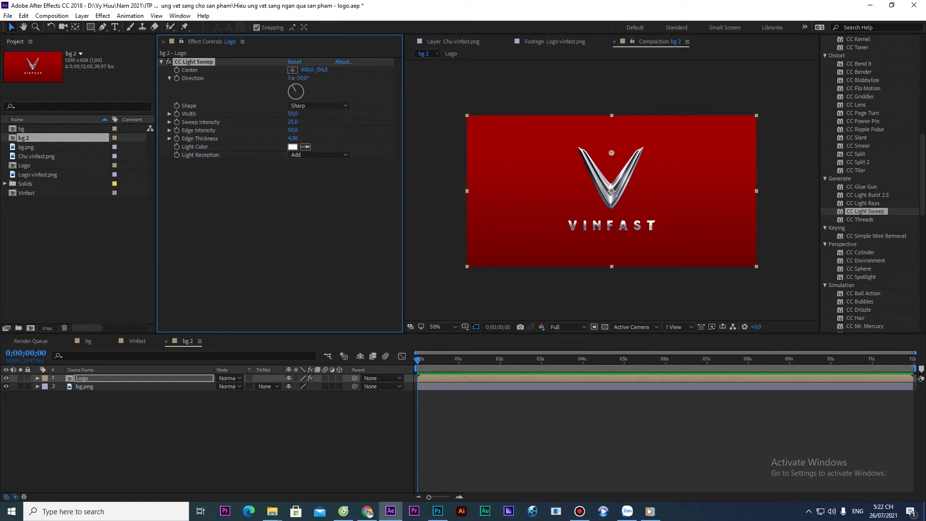
drag(612, 153, 615, 187)
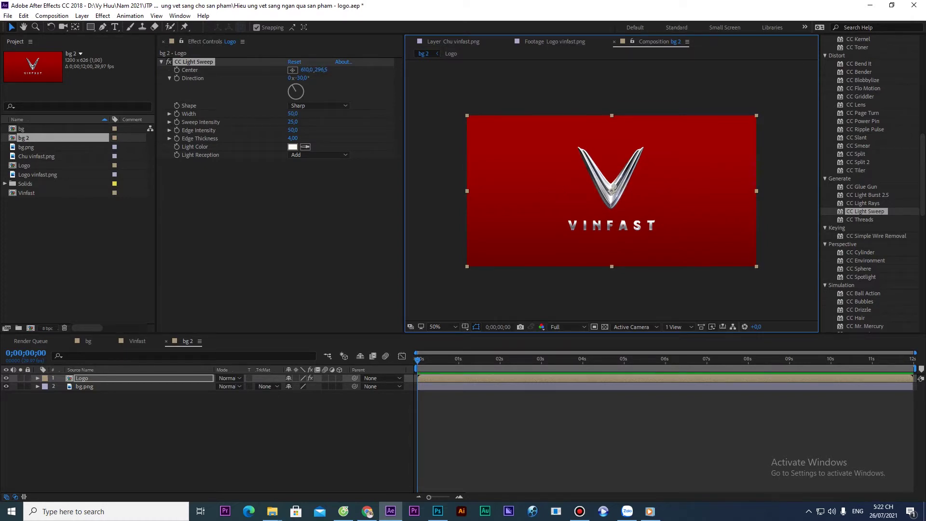
Toggle the Logo layer's visibility to compare the image with and without it, and select the bg.png layer
click(6, 378)
click(6, 378)
click(6, 378)
click(7, 379)
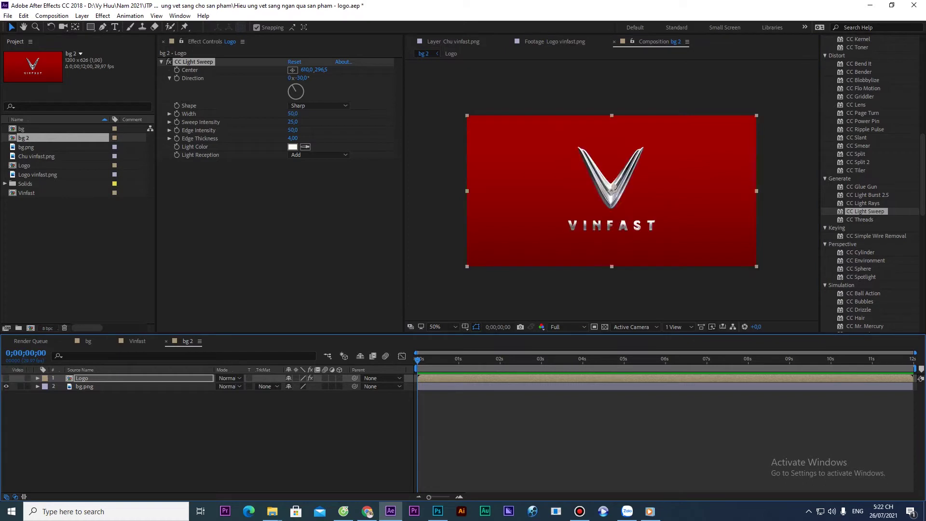
click(6, 378)
click(84, 424)
click(85, 386)
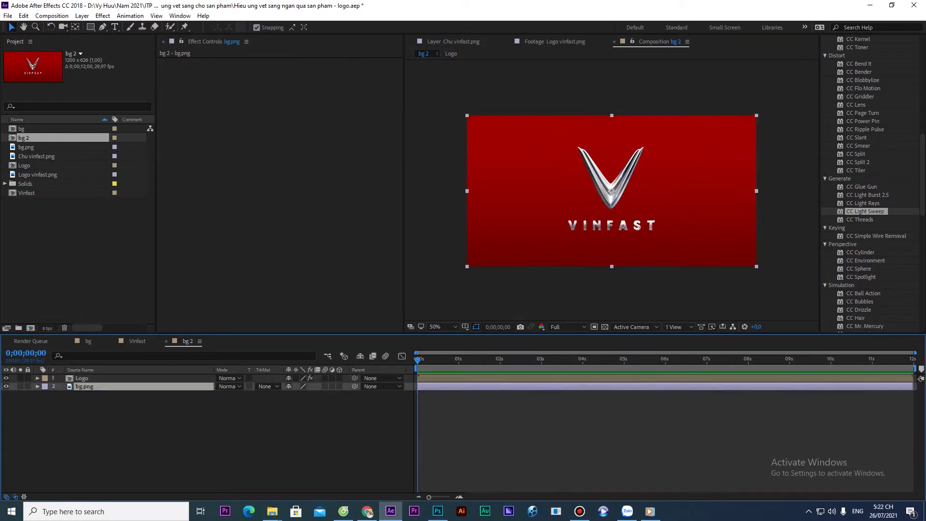
Try the CC Light Sweep effect on the bg.png layer with its center at about 210, 266.5, and remove it
click(7, 387)
click(6, 386)
click(85, 425)
click(84, 387)
double_click(865, 211)
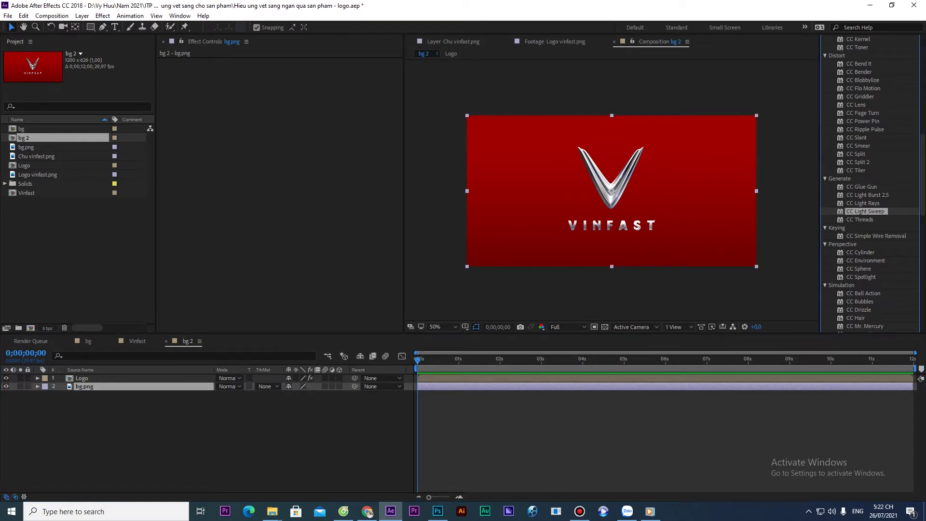
mouse_move(612, 153)
mouse_down()
mouse_move(499, 169)
mouse_move(487, 217)
mouse_move(733, 145)
mouse_move(503, 187)
mouse_move(680, 178)
mouse_move(517, 179)
mouse_up()
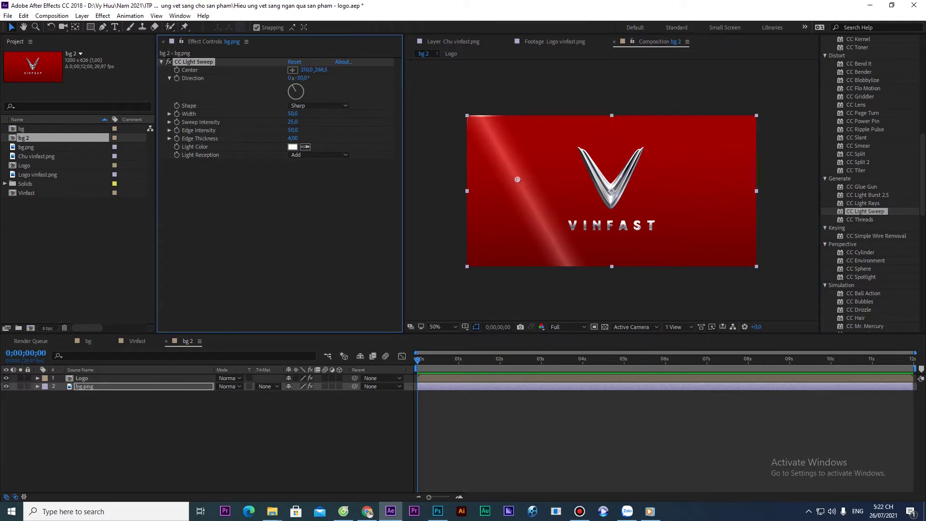
key(Delete)
Move the Logo layer's light sweep center to about 617, 348.5 and set Width 42, Sweep Intensity 51, Edge Intensity 55, Edge Thickness 5.4
click(82, 378)
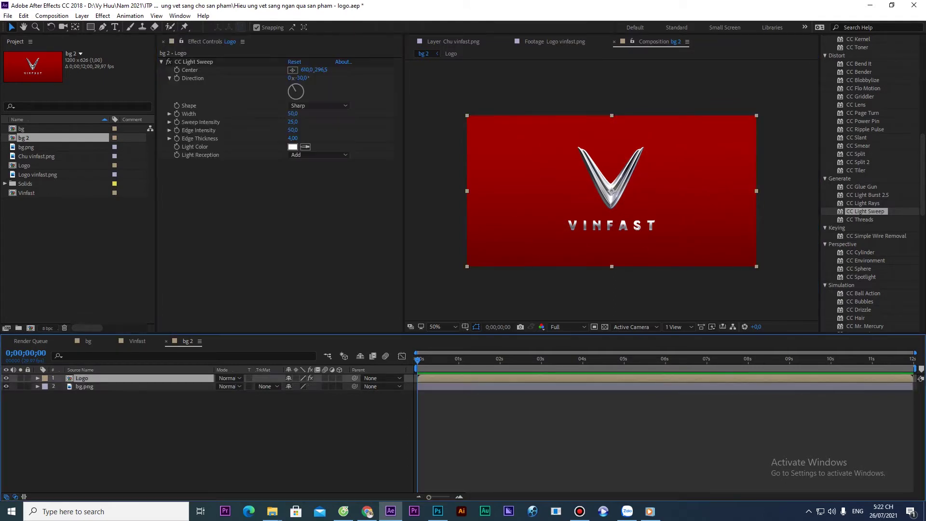
key(space)
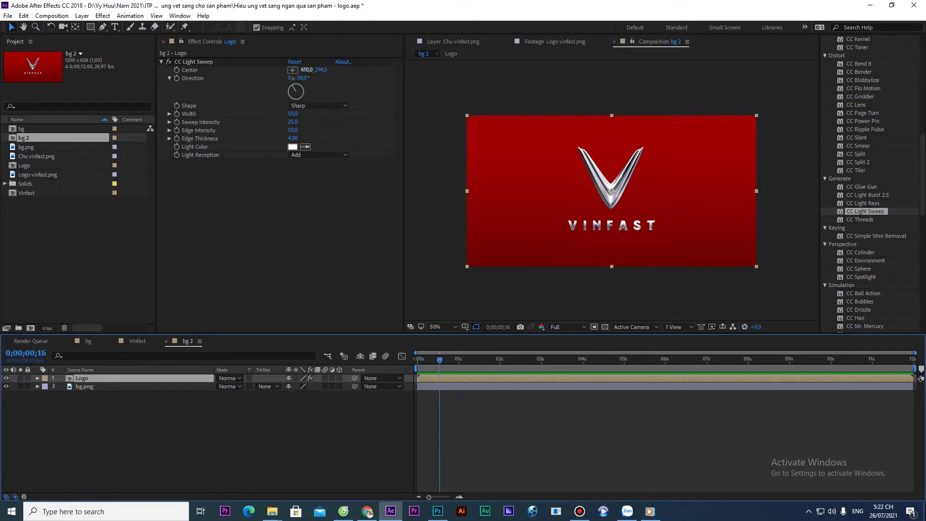
drag(307, 69, 480, 70)
key(ctrl+z)
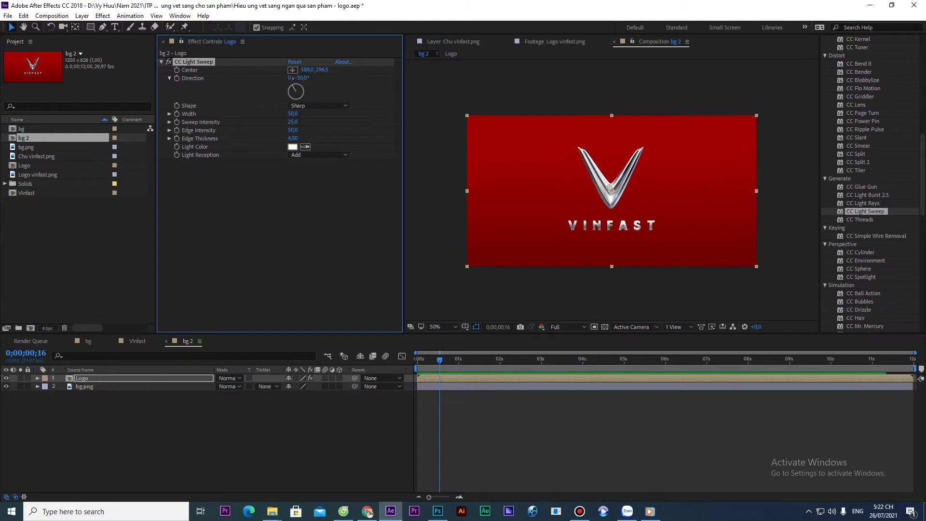
mouse_move(609, 187)
mouse_down()
mouse_move(557, 190)
mouse_move(680, 196)
mouse_move(542, 197)
mouse_move(615, 198)
mouse_up()
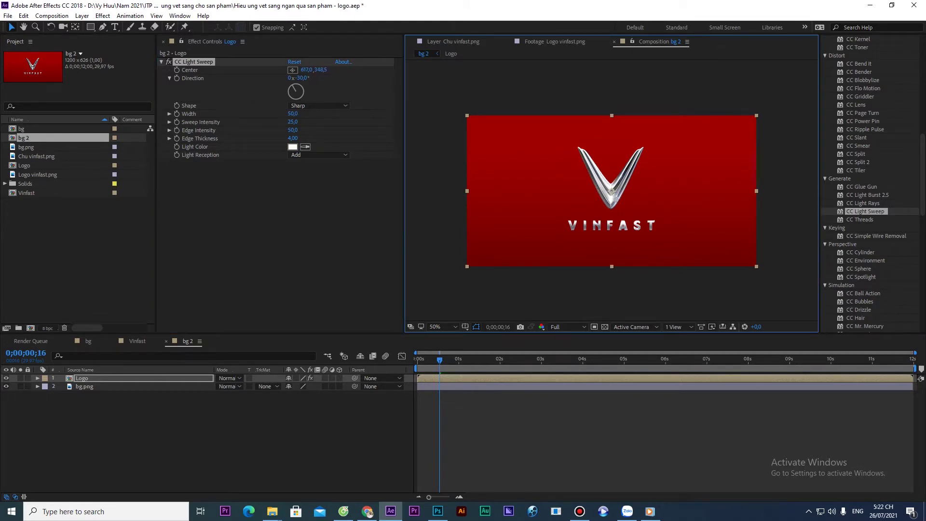
mouse_move(293, 113)
mouse_down()
mouse_move(283, 114)
mouse_move(297, 114)
mouse_move(289, 113)
mouse_move(305, 121)
mouse_move(302, 130)
mouse_up()
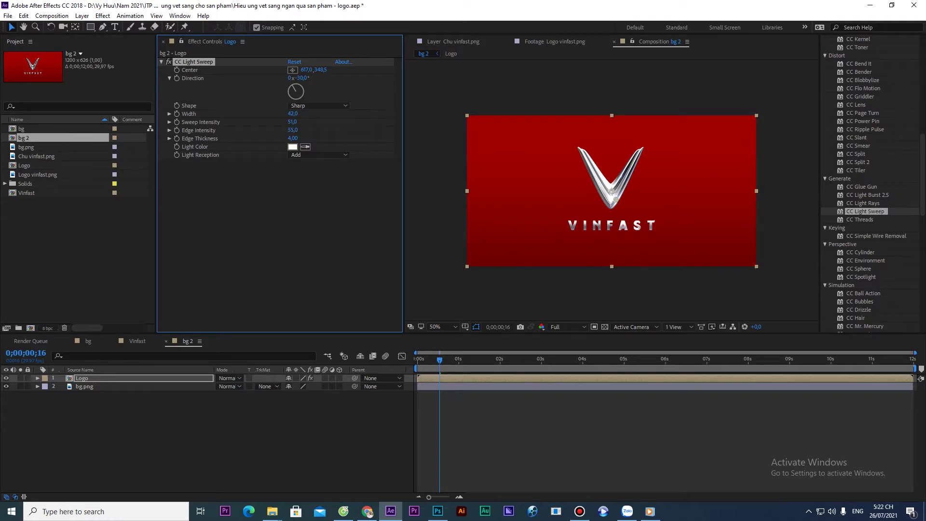
drag(293, 138, 298, 138)
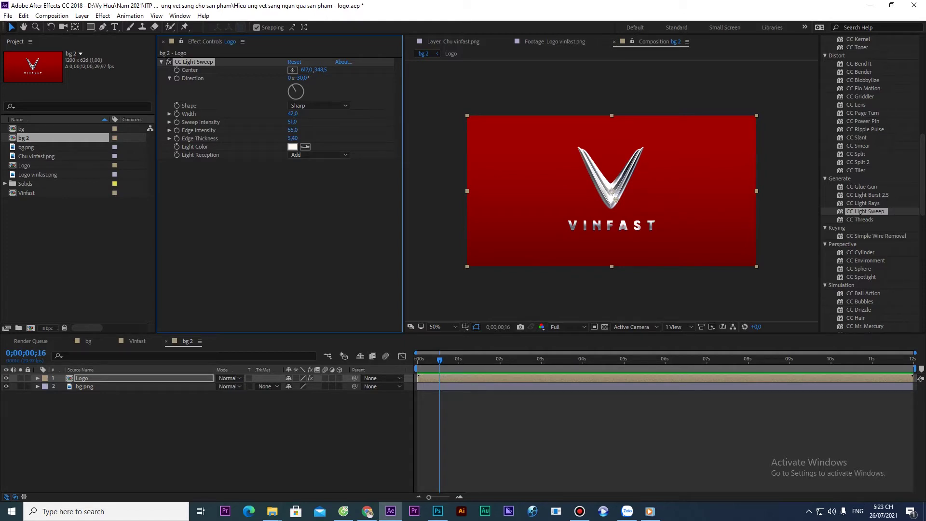
Try magenta and other hues for the sweep's Light Color and settle on white
click(293, 147)
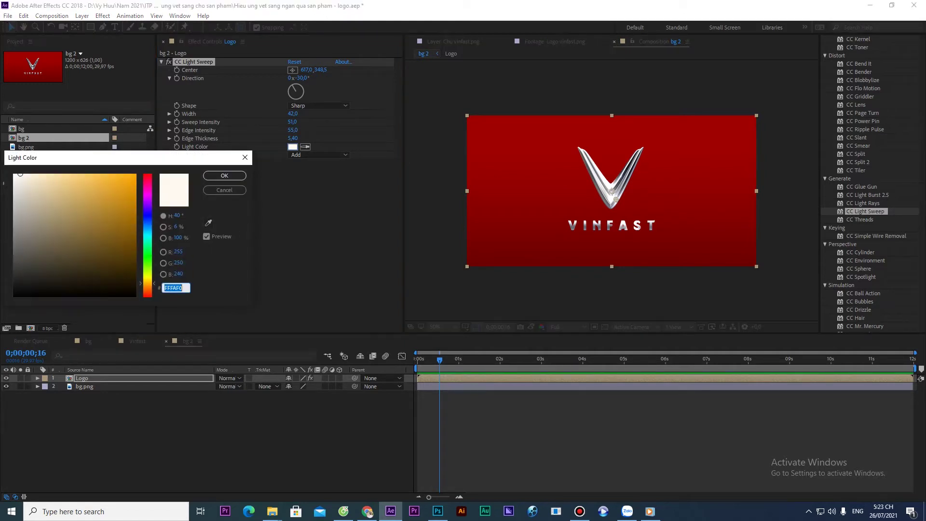
click(147, 193)
click(120, 202)
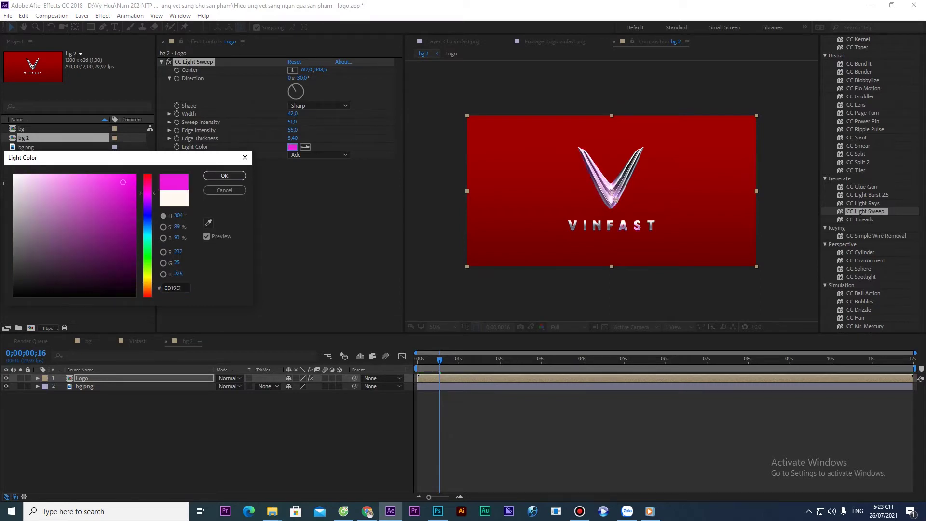
click(147, 233)
drag(121, 214, 125, 183)
drag(147, 243, 147, 237)
drag(24, 180, 13, 174)
click(225, 176)
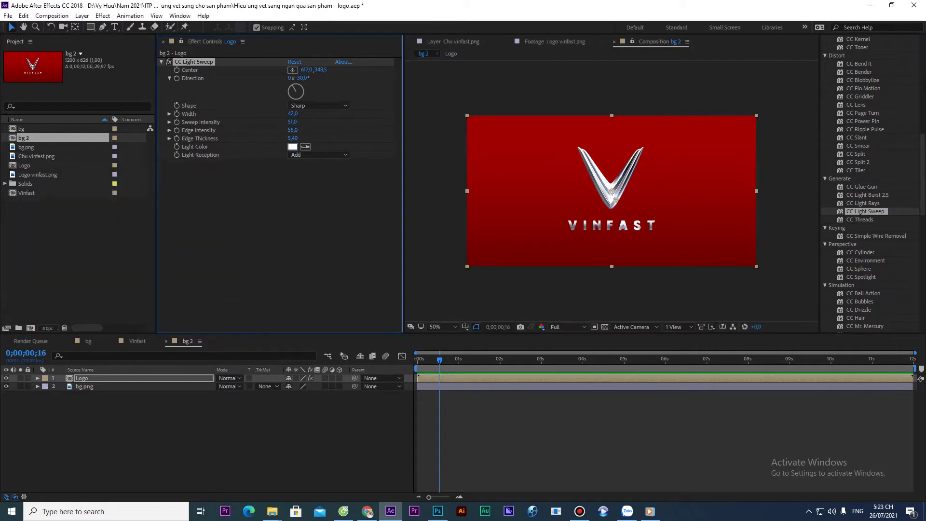
Preview the composition and add a 100% Scale keyframe to the Logo layer at 0;00;00;26
click(417, 360)
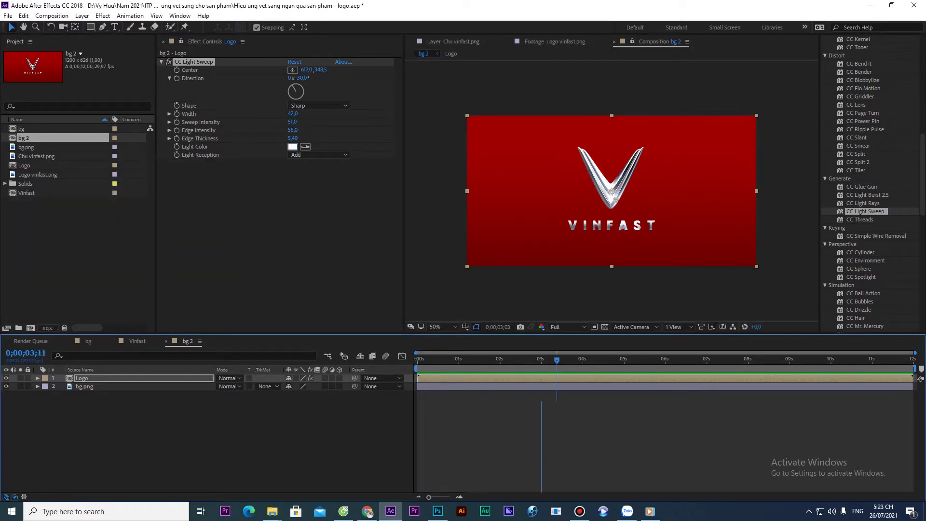
key(space)
key(Page_Up)
key(Page_Up)
key(Page_Up)
key(Page_Up)
key(Page_Up)
key(Page_Up)
key(Page_Up)
drag(481, 360, 454, 360)
click(145, 429)
click(82, 378)
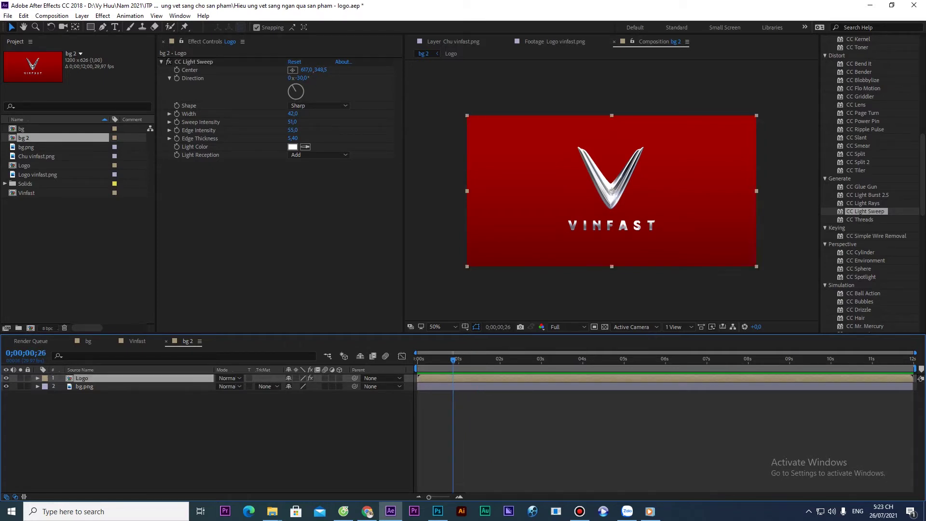
key(s)
click(62, 386)
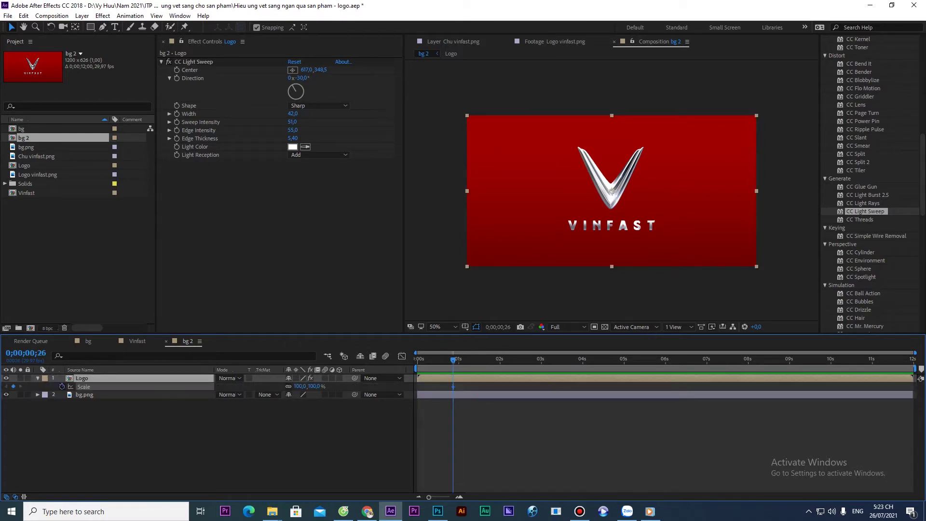
Set the Logo layer's Scale to 146% at 0;00;00;00 and preview the scale animation
drag(453, 359, 418, 360)
drag(299, 386, 325, 386)
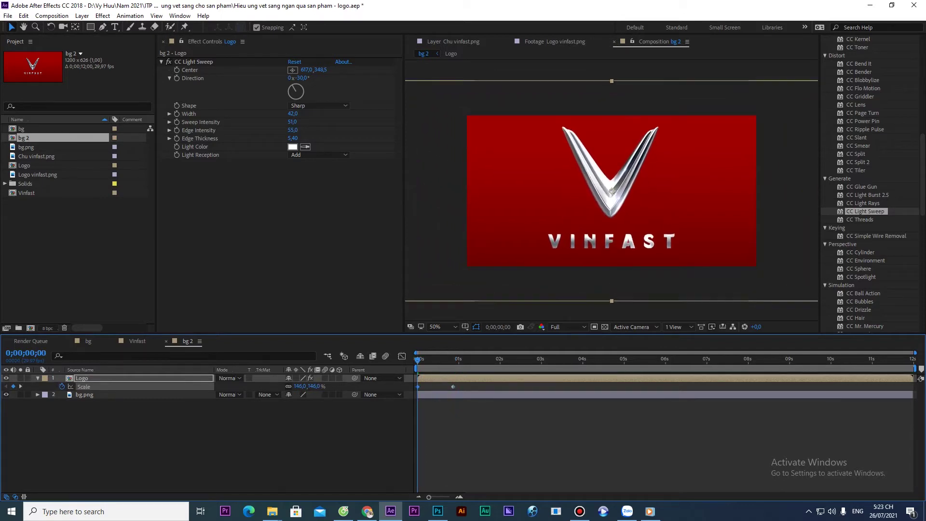
key(space)
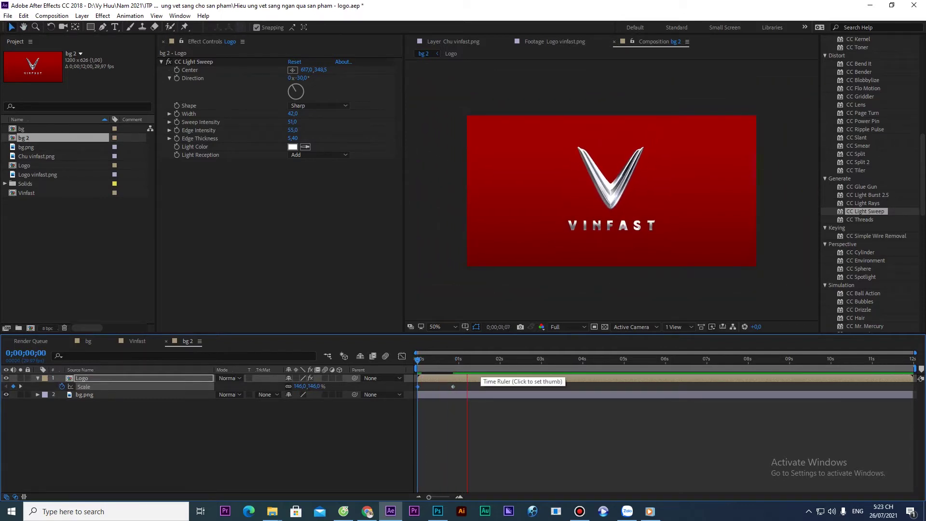
drag(477, 360, 452, 360)
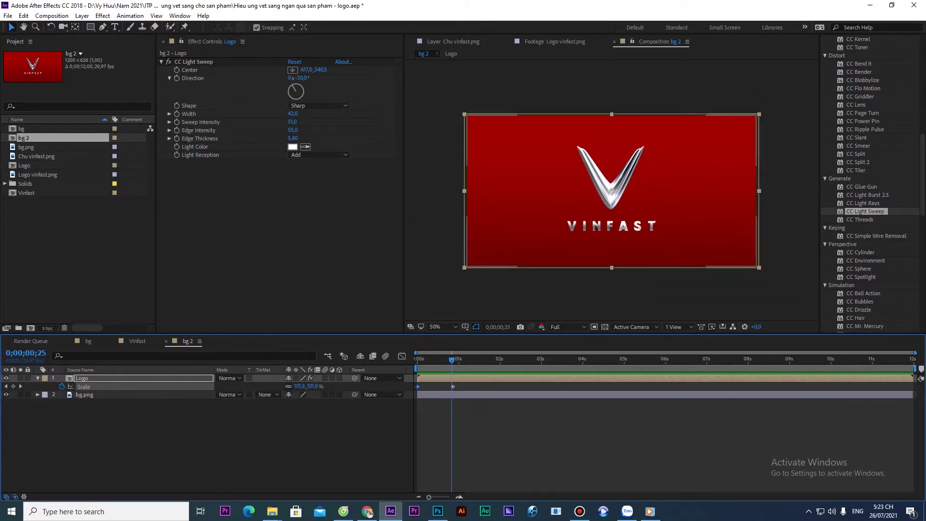
Add a 100% Opacity keyframe to the Logo layer at 0;00;00;26
key(F2)
key(Page_Down)
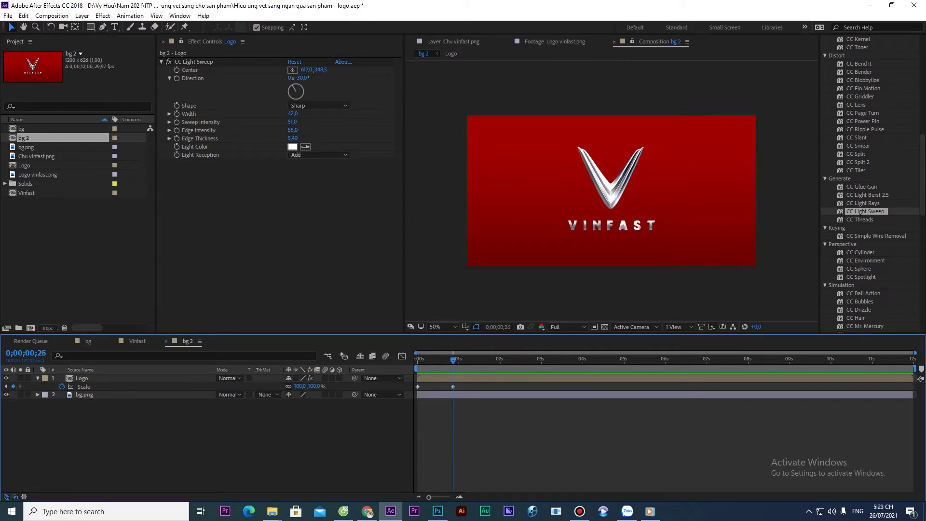
key(p)
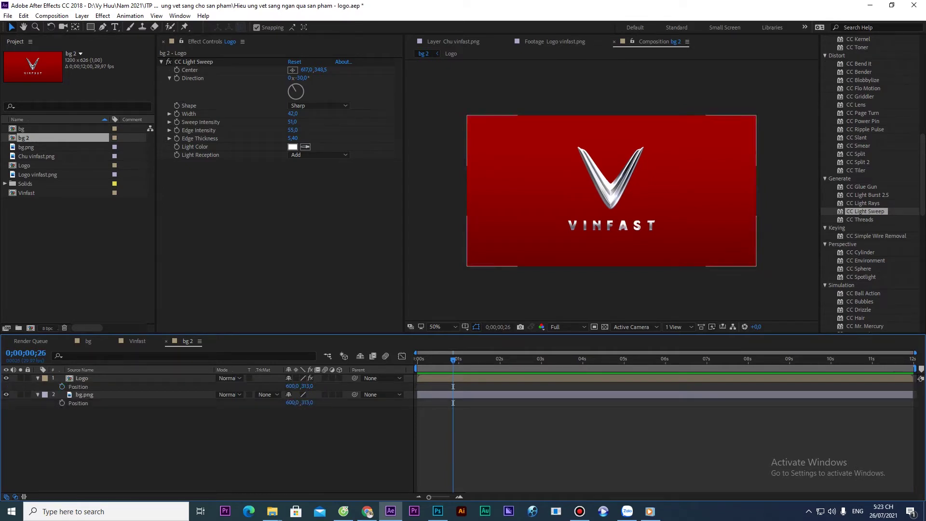
click(82, 378)
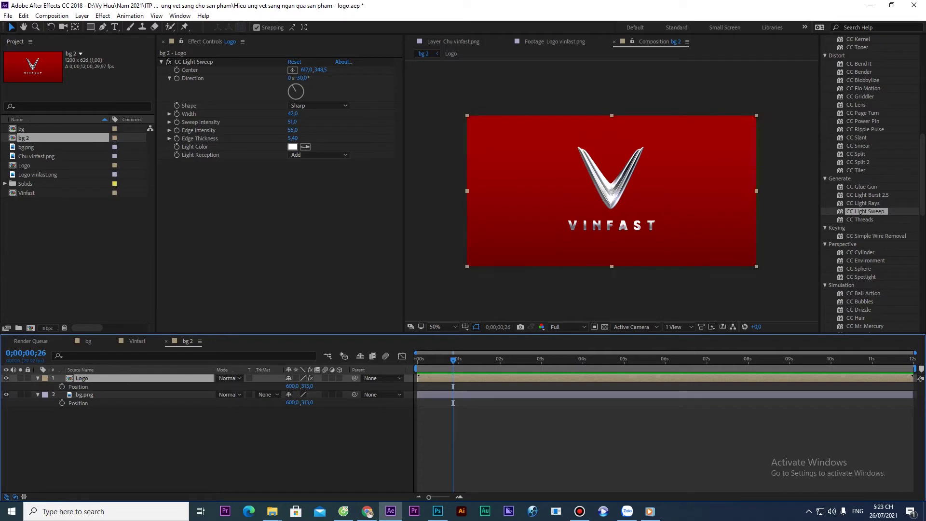
key(s)
key(t)
key(s)
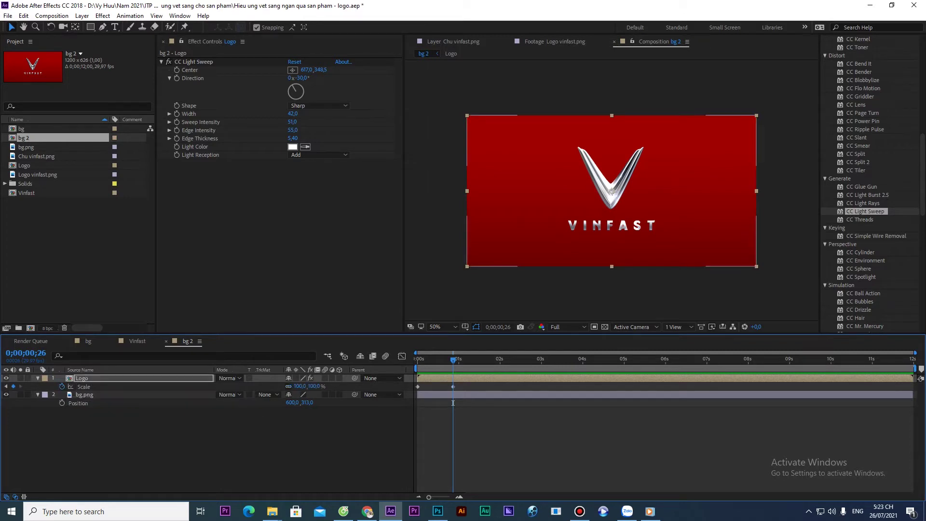
Set the Logo layer's Opacity to 0% at 0;00;00;00 and preview the fade-in
drag(453, 403, 417, 403)
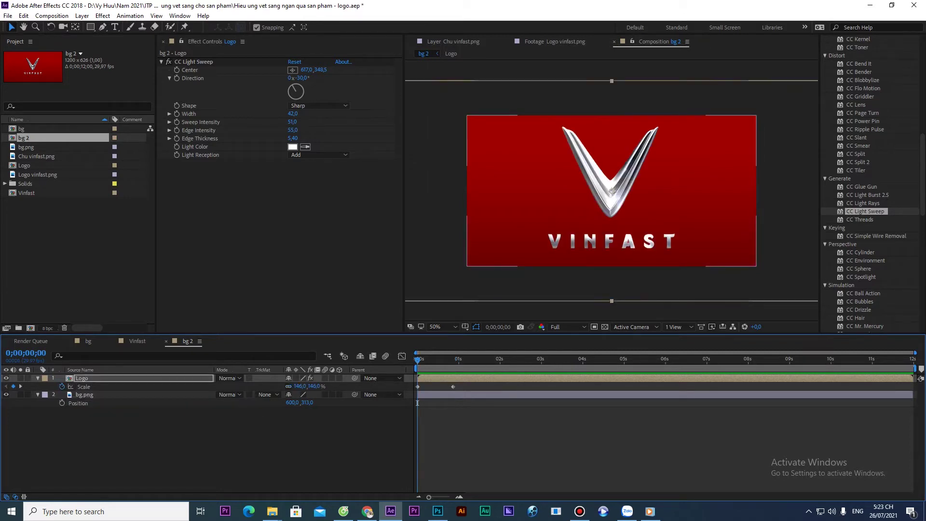
key(t)
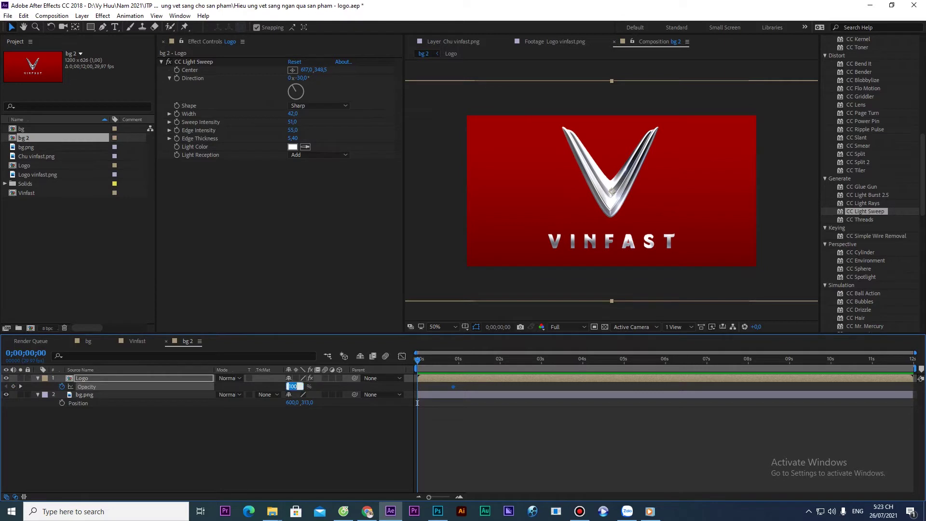
key(Return)
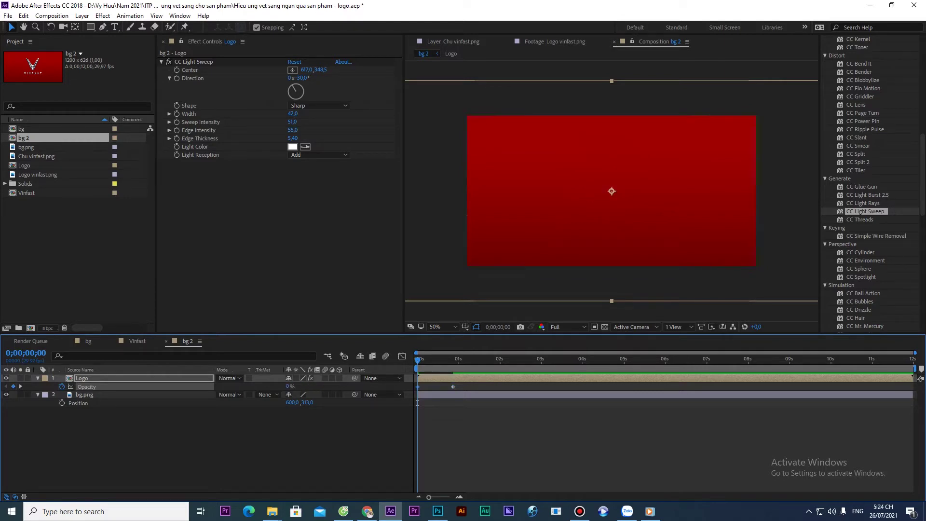
key(space)
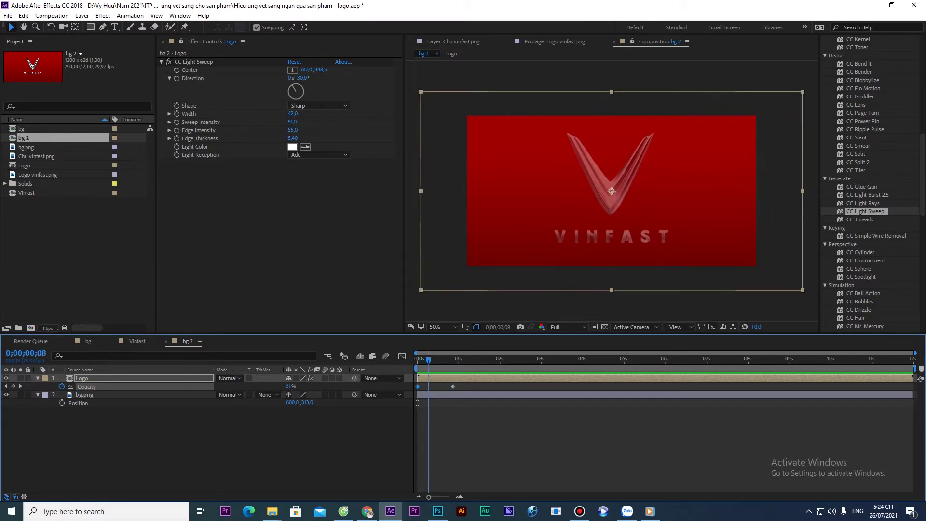
key(space)
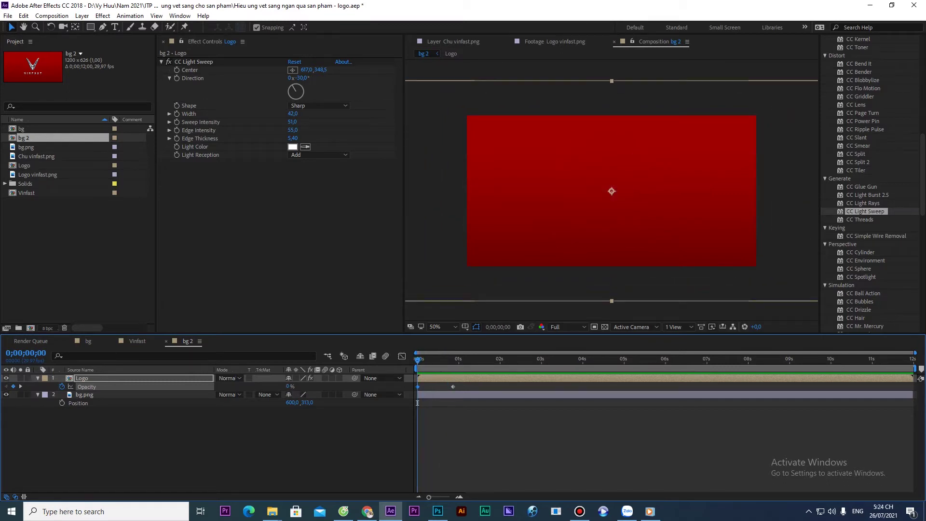
Clear the effects search, apply the proDAD Vitascene effect to the Logo layer and open its editor
scroll(869, 193, up, 5)
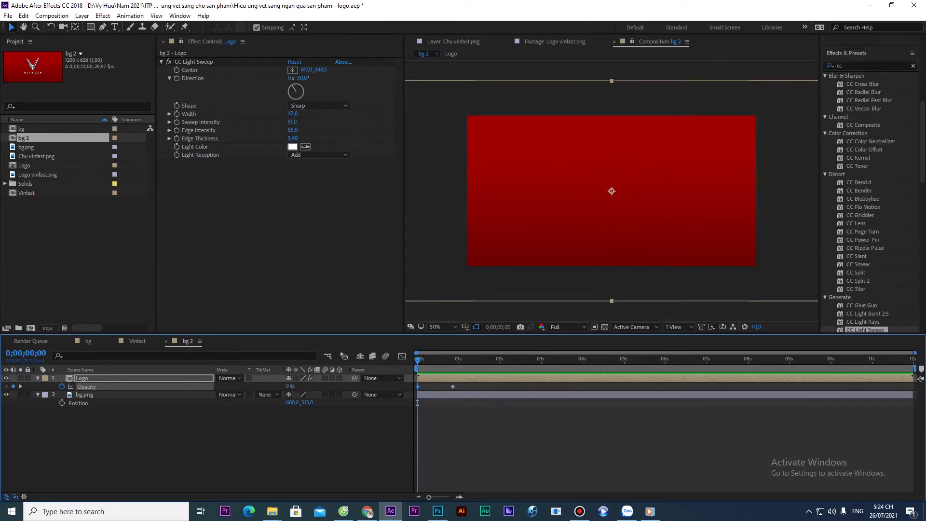
click(868, 95)
key(BackSpace)
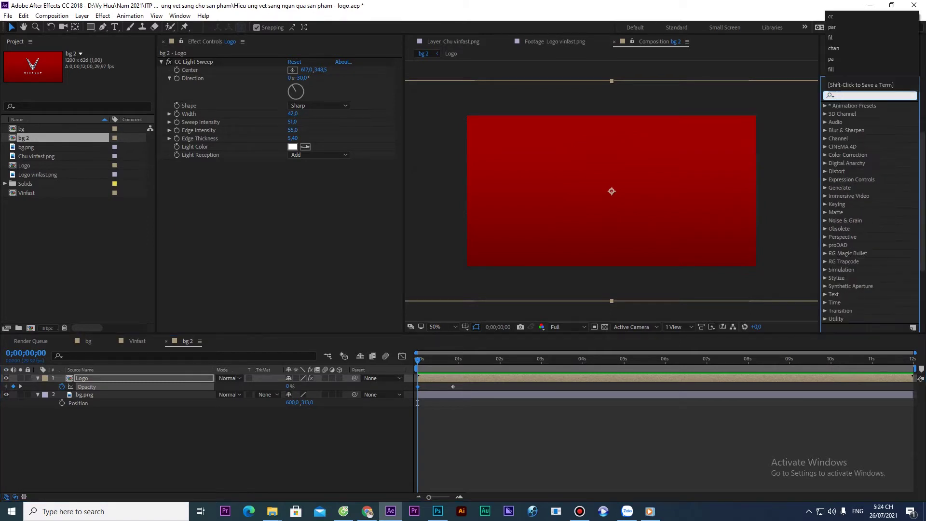
click(825, 245)
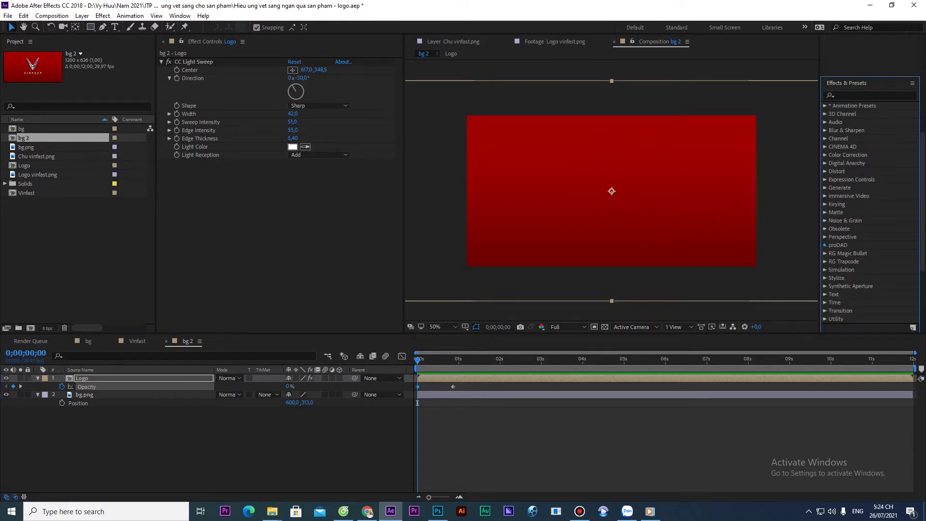
click(825, 245)
click(858, 261)
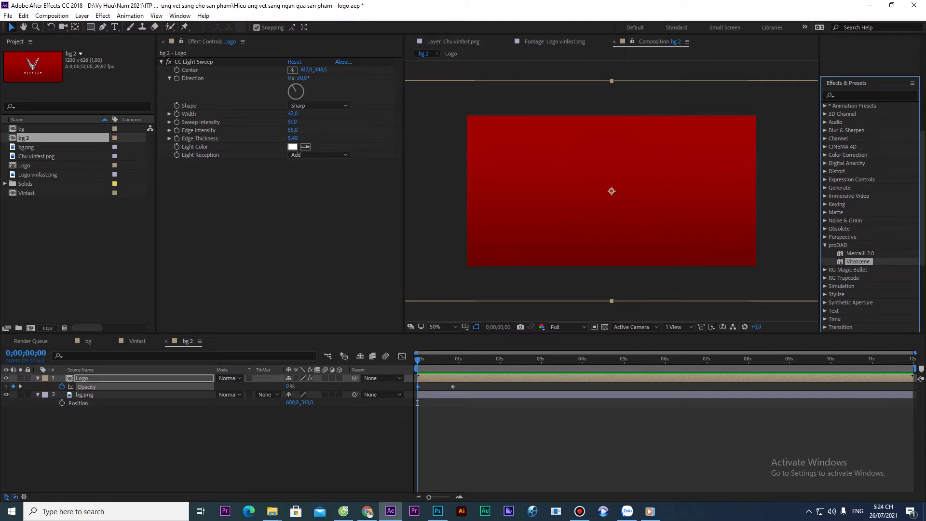
key(Return)
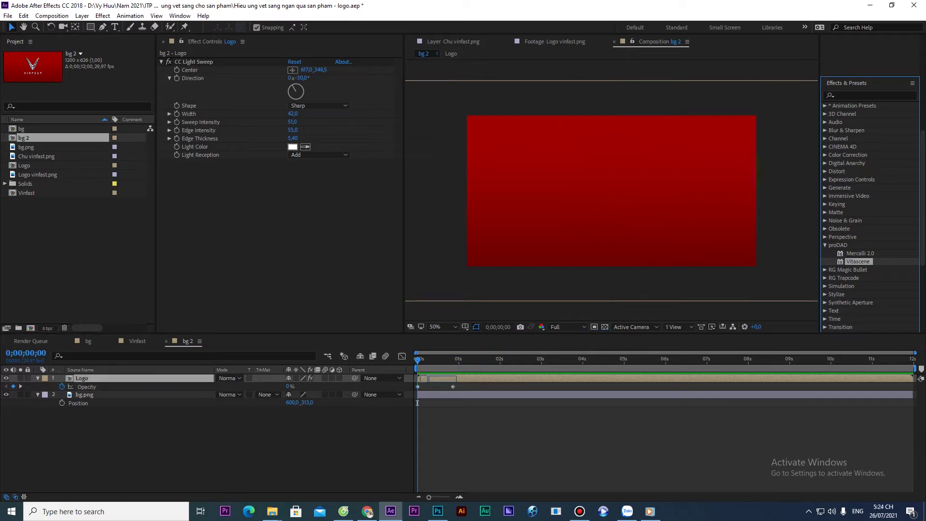
drag(858, 261, 459, 258)
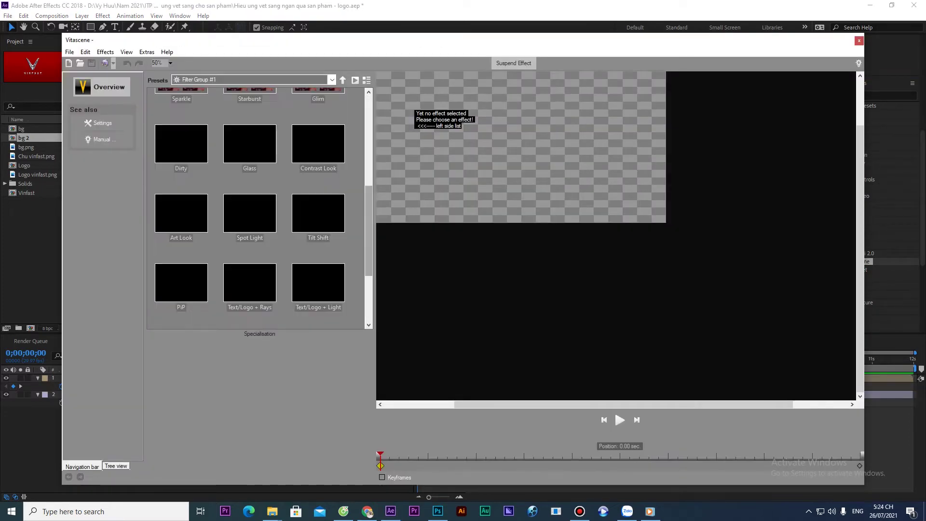
Try a Vitascene text/logo preset on the Logo layer and preview the animation
scroll(259, 208, up, 5)
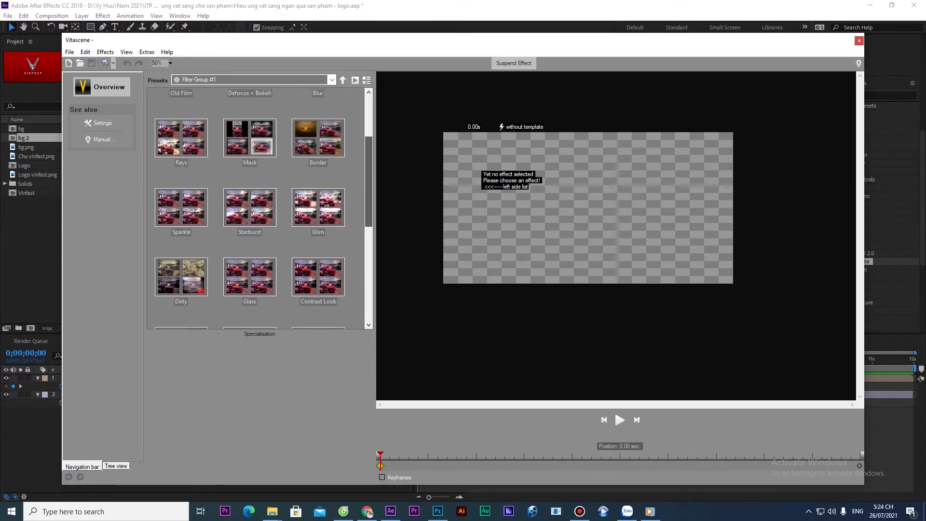
scroll(261, 207, down, 3)
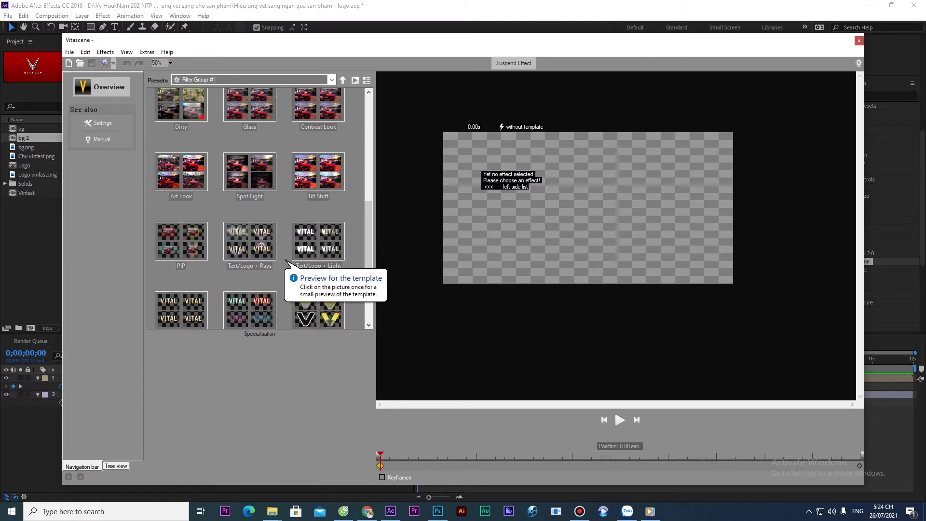
double_click(297, 253)
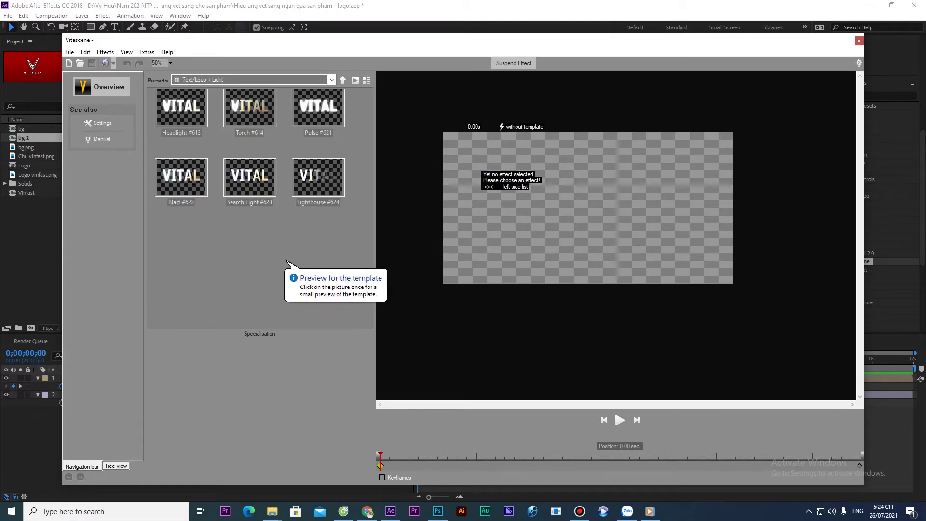
double_click(319, 109)
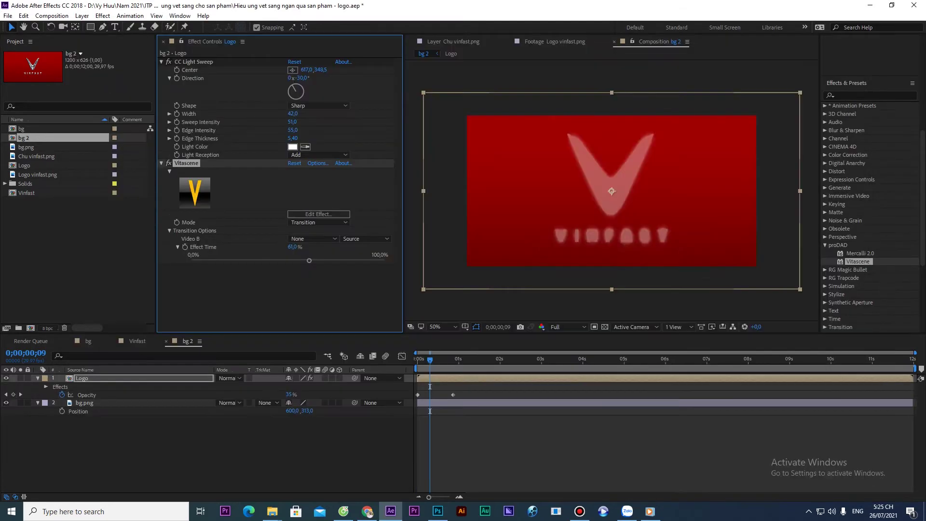
key(space)
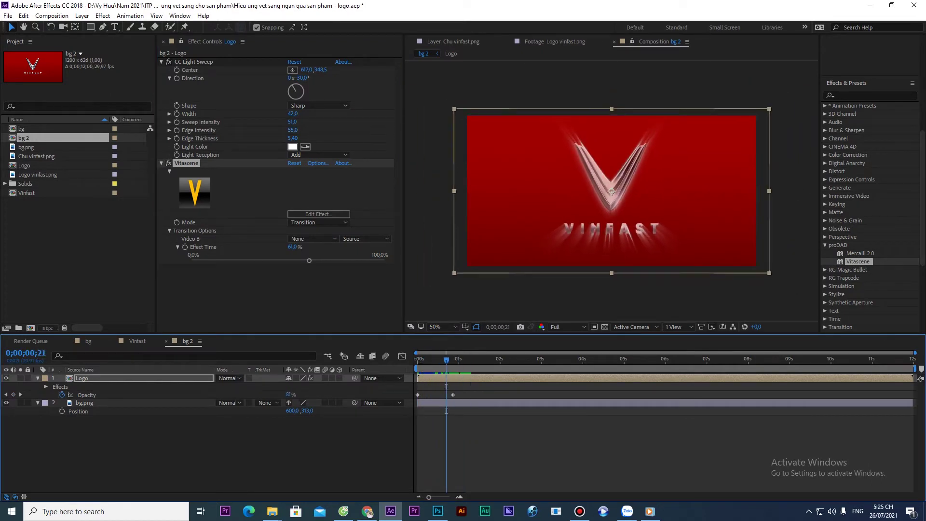
Set Vitascene's Effect Time to 92% and its Video B layer to 1. Logo
drag(309, 260, 341, 260)
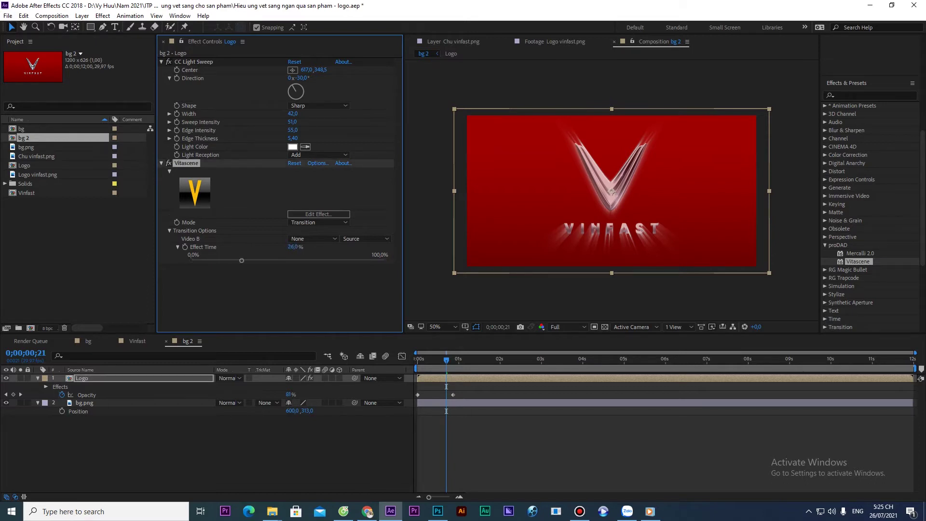
click(313, 238)
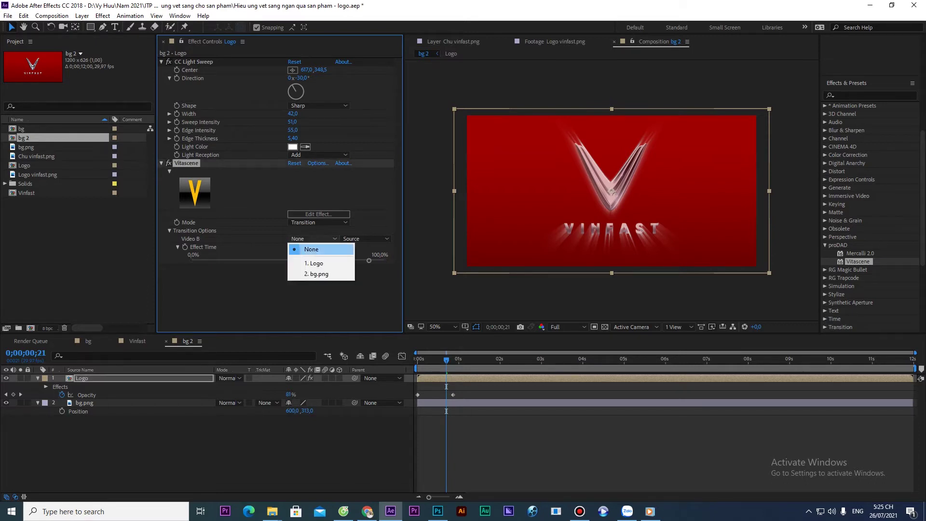
click(309, 263)
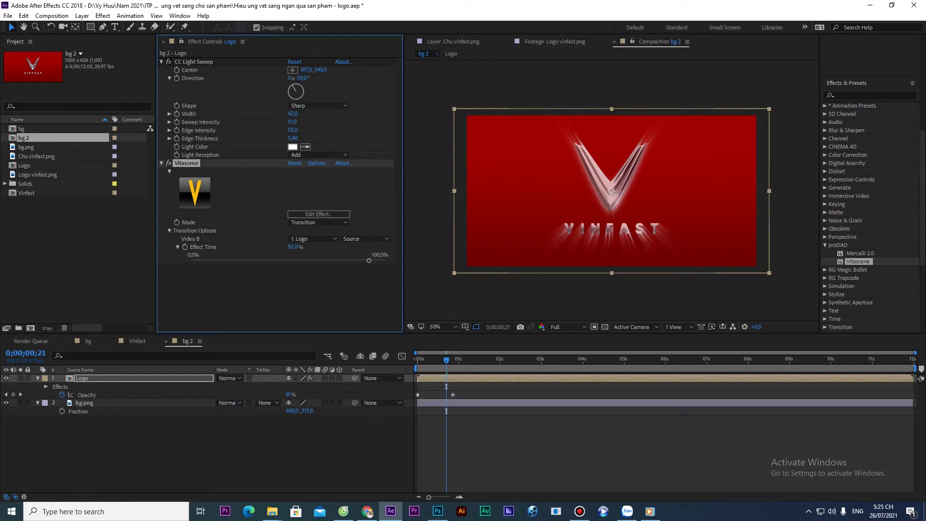
At 0;00;00;25, try Masks as Vitascene's Video B input and set it back to Source
mouse_move(447, 360)
mouse_down()
mouse_move(424, 360)
mouse_move(452, 360)
mouse_up()
click(365, 238)
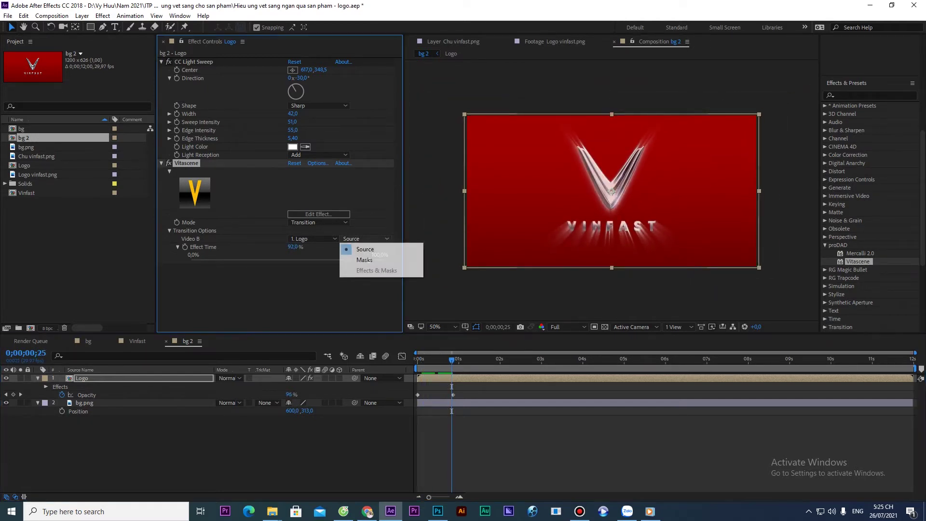
click(365, 260)
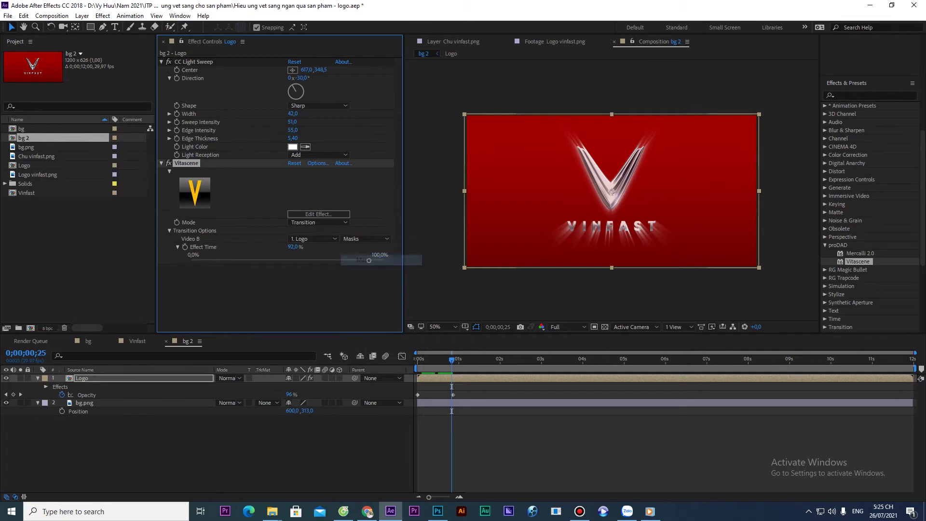
click(365, 239)
click(365, 249)
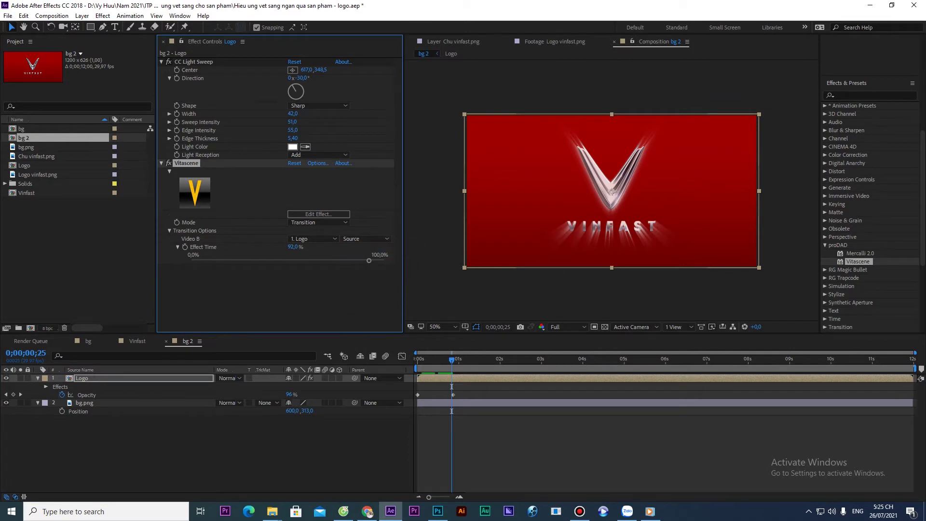
Set Vitascene's Effect Time to 32%, preview it, and compare Filter mode with Transition mode
drag(295, 247, 249, 247)
key(space)
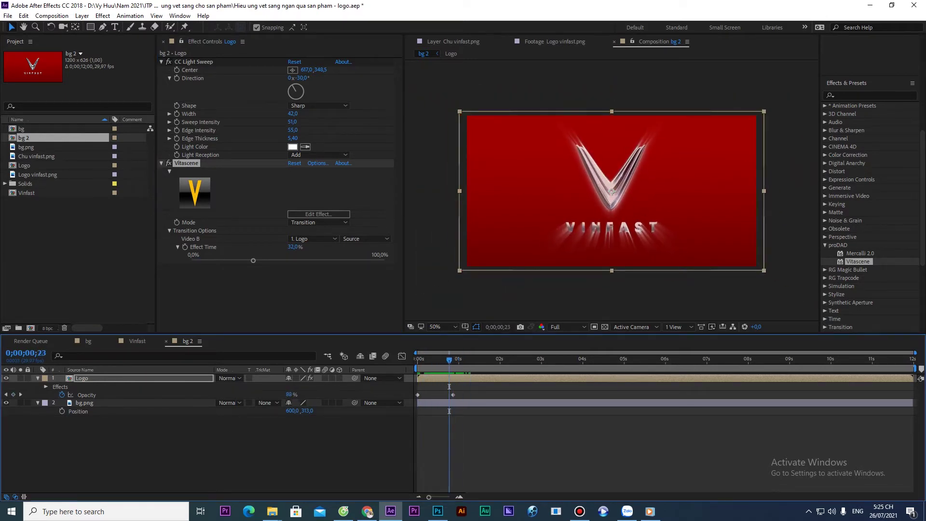
click(318, 223)
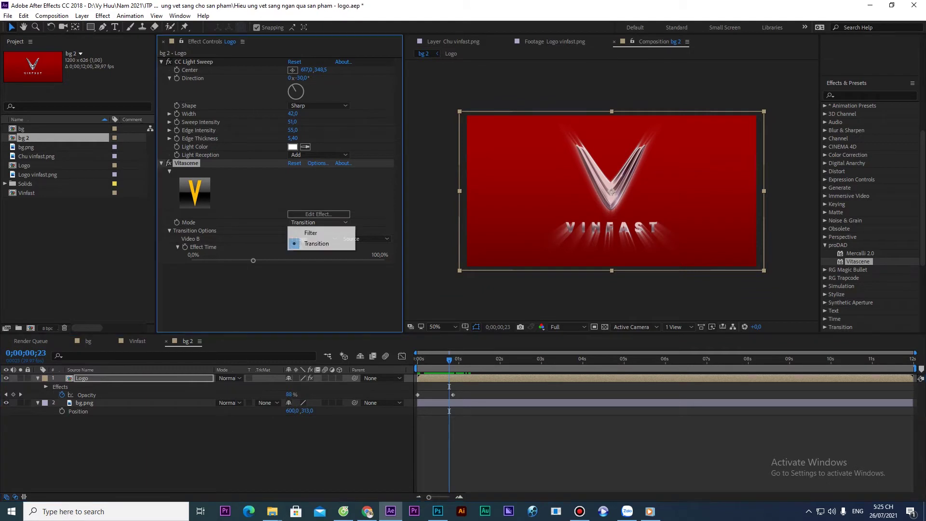
click(311, 232)
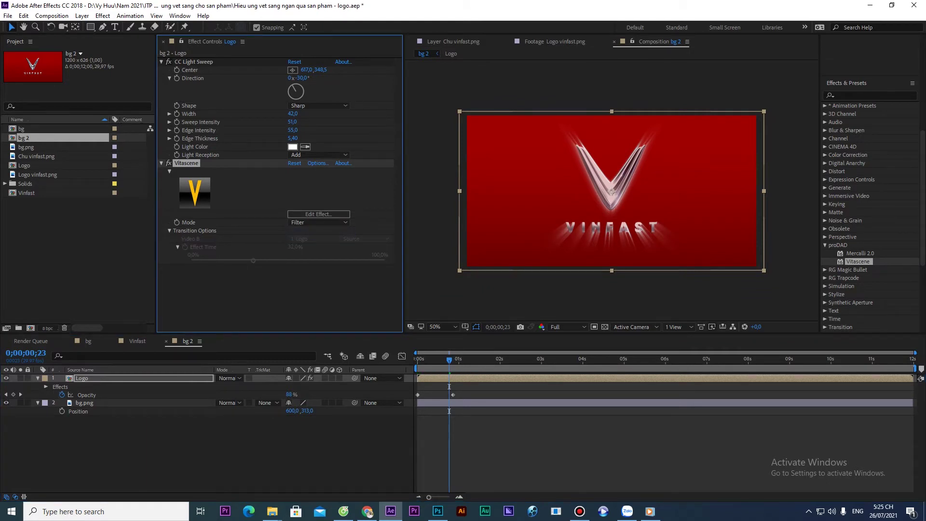
click(318, 223)
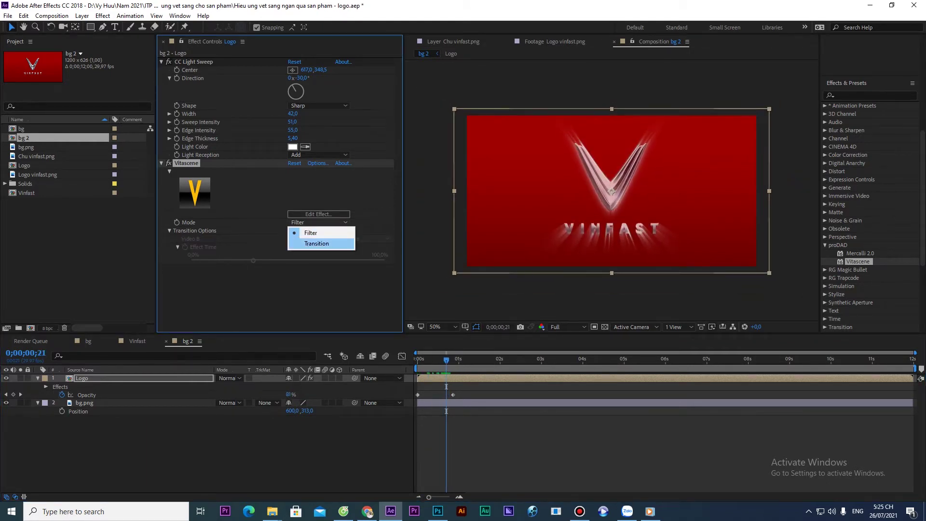
click(317, 243)
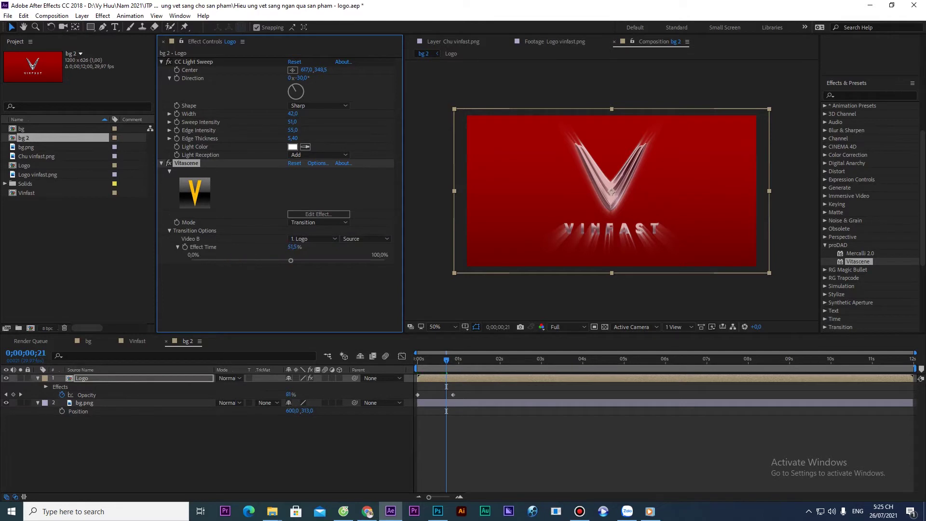
Delete the Vitascene effect from the Logo layer and reapply a fresh one with its editor open
key(Delete)
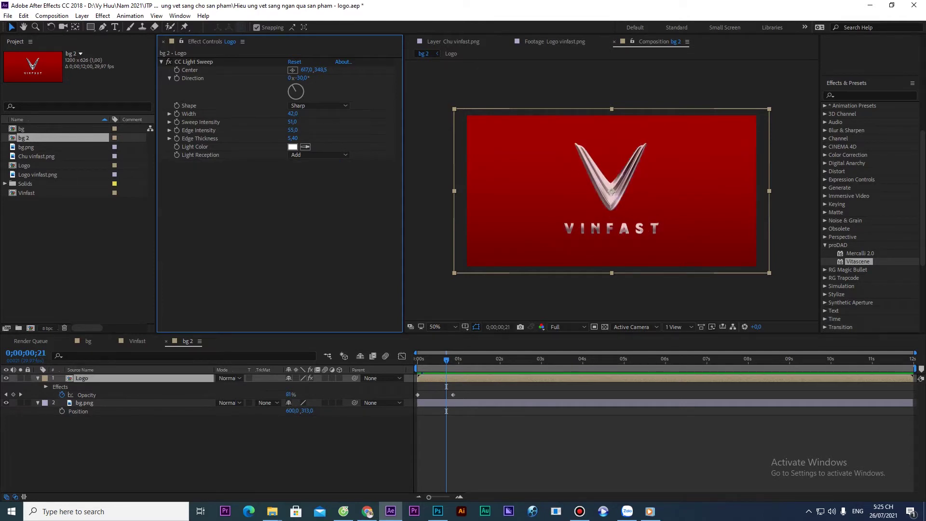
double_click(858, 261)
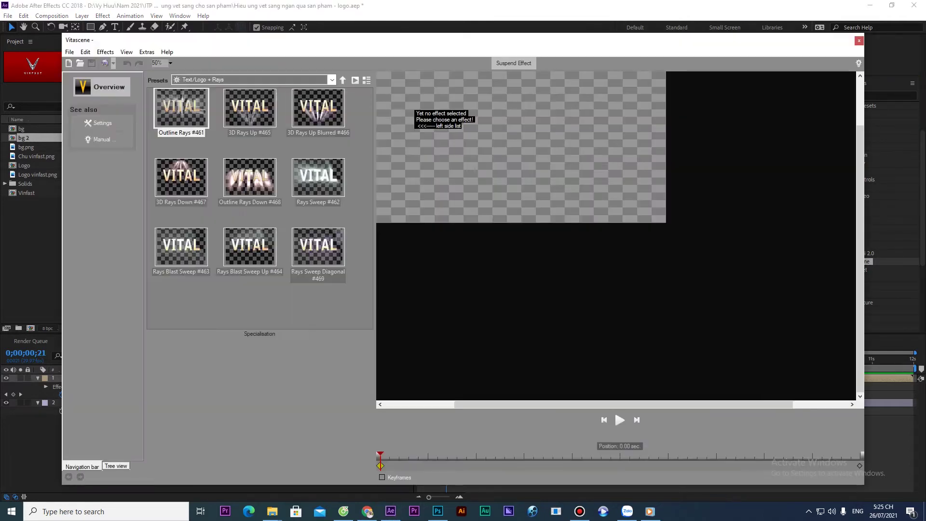
Examine the Vitascene presets in Text/Logo + Rays, Filter Group #1 and Defocus + Bokeh, closing the editor without applying any
click(250, 177)
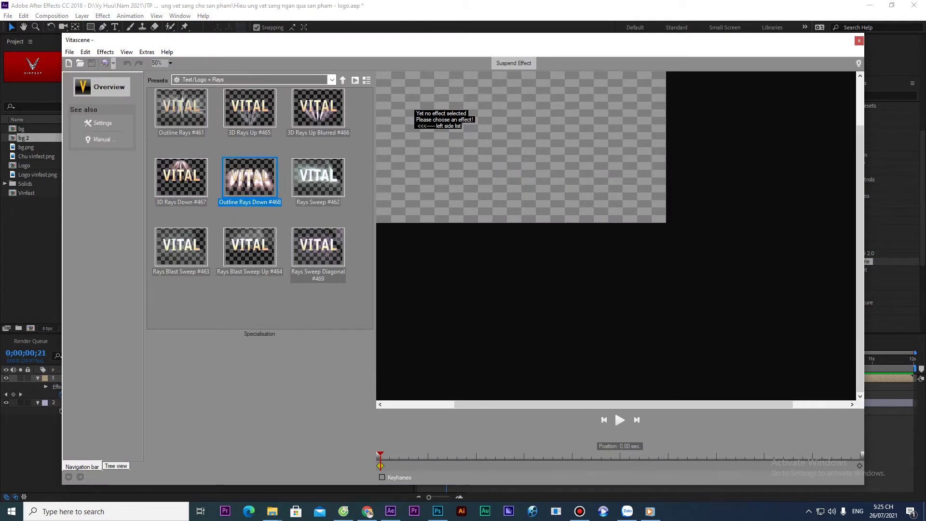
click(342, 80)
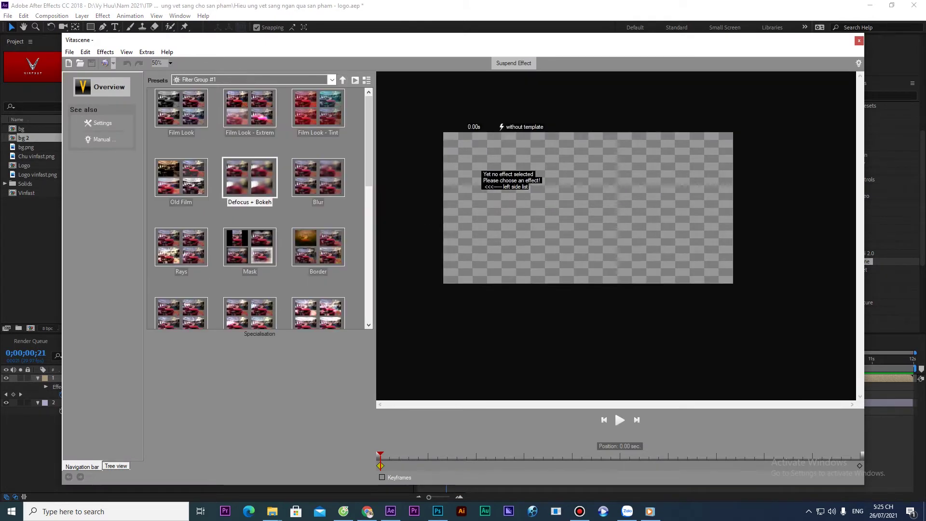
click(318, 109)
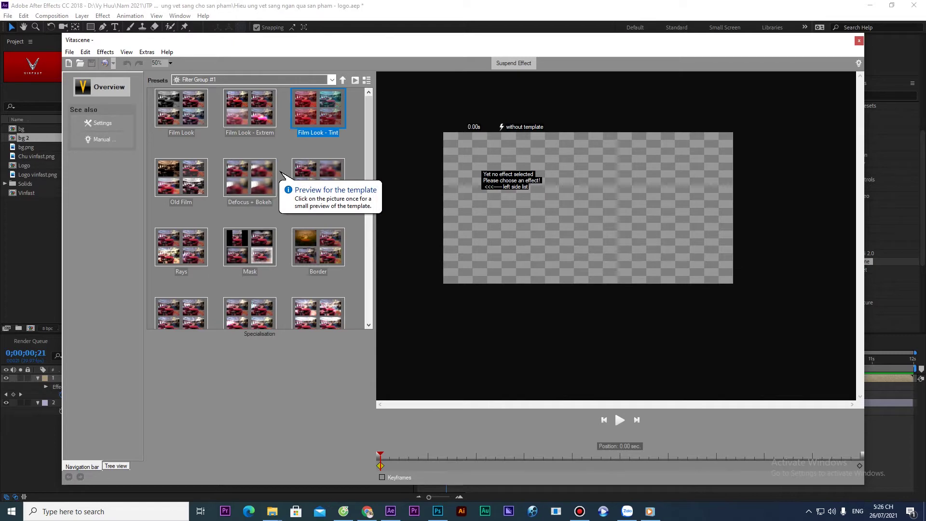
click(250, 108)
scroll(258, 207, down, 3)
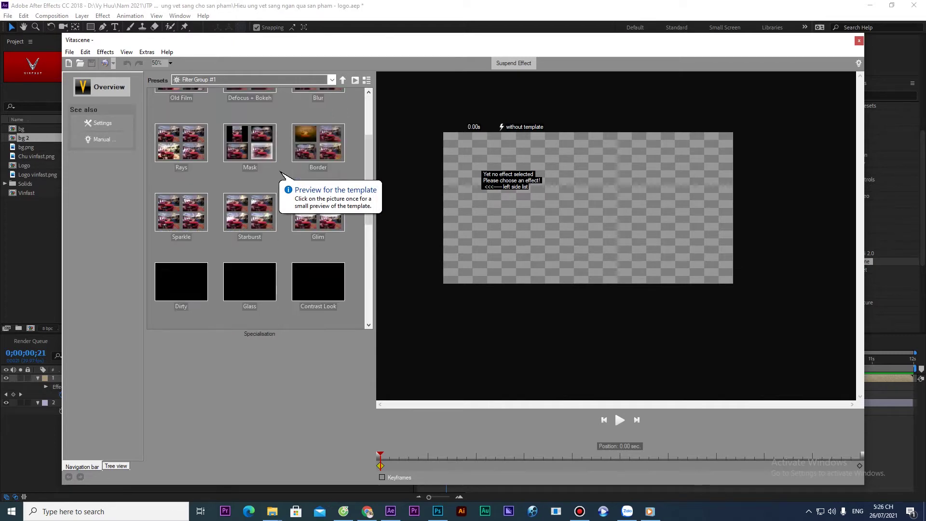
click(249, 212)
scroll(250, 212, down, 3)
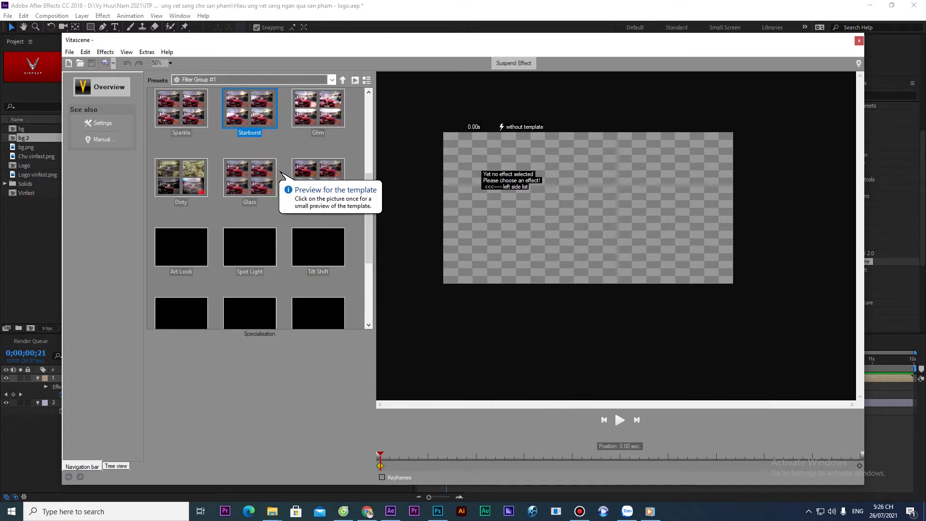
scroll(258, 207, down, 3)
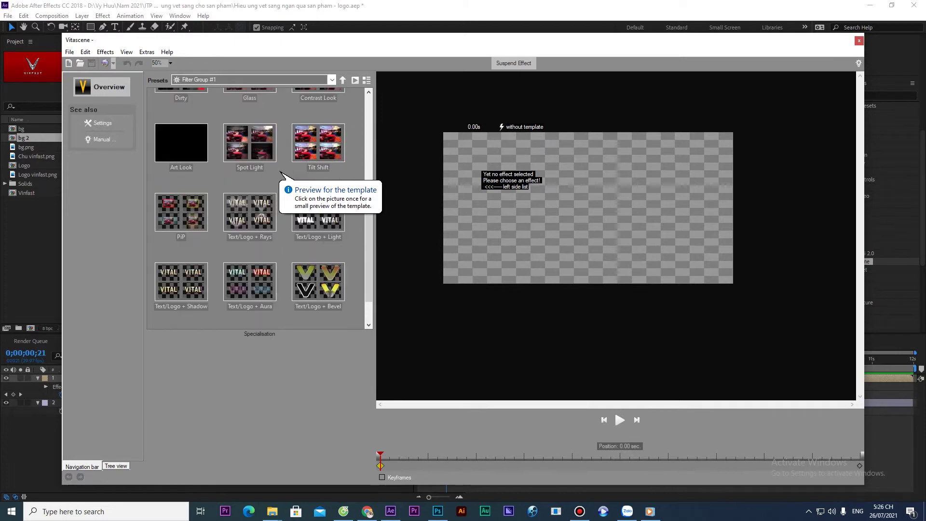
scroll(258, 207, up, 6)
scroll(281, 173, up, 3)
double_click(270, 176)
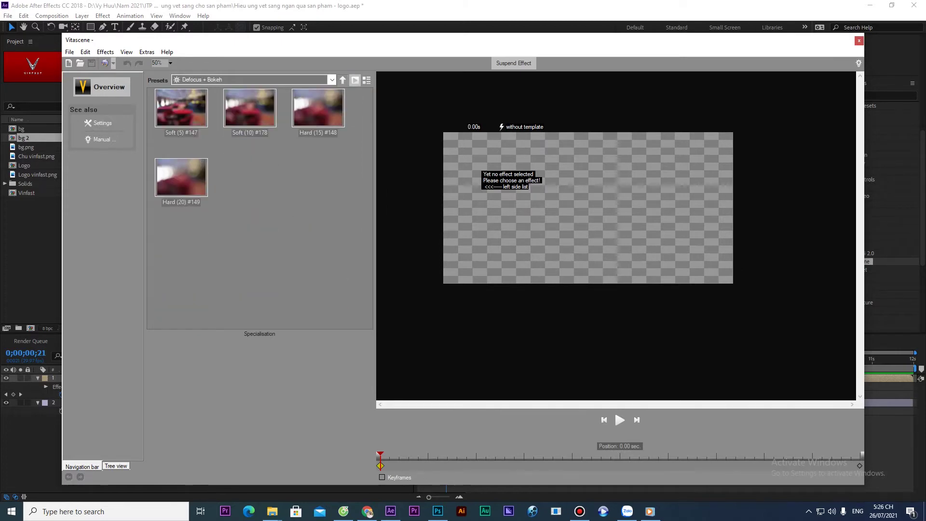
click(342, 80)
click(859, 41)
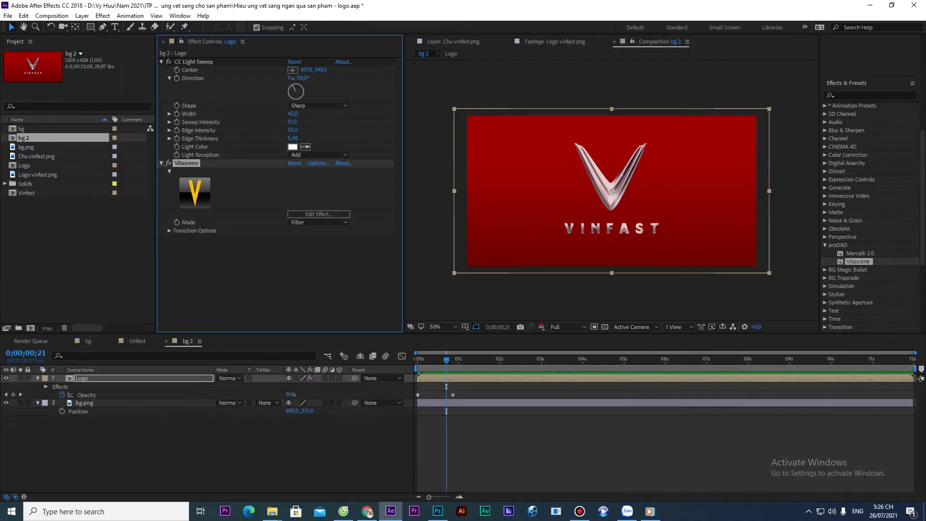
Copy the Vitascene effect from the Vinfast layer in the bg composition
drag(446, 360, 432, 361)
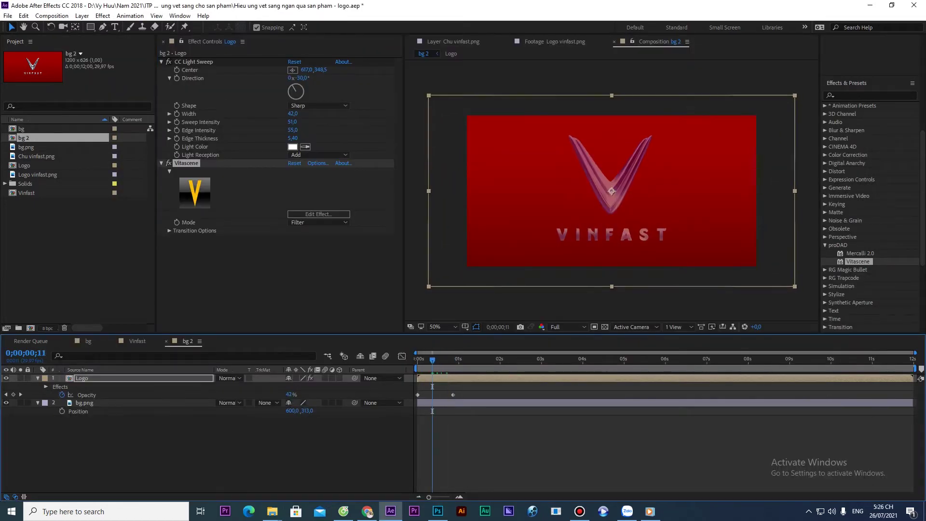
click(137, 341)
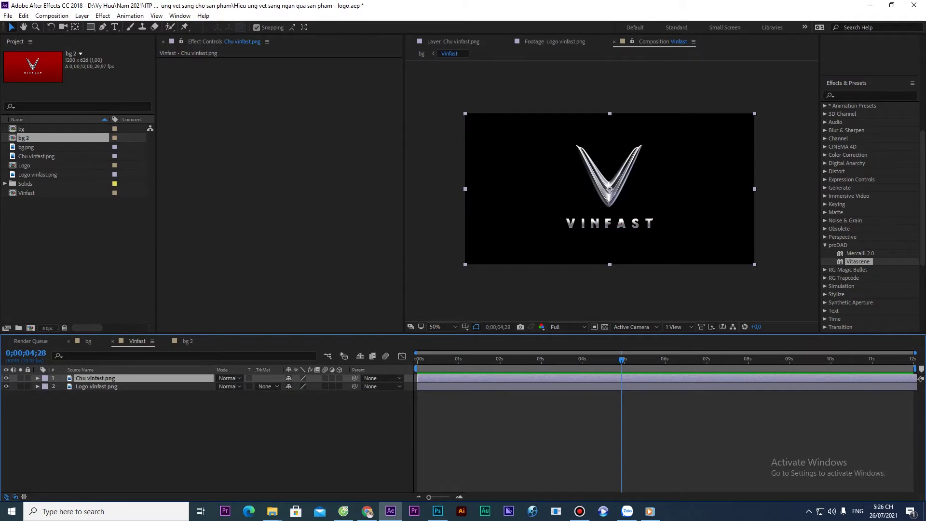
key(shift+comma)
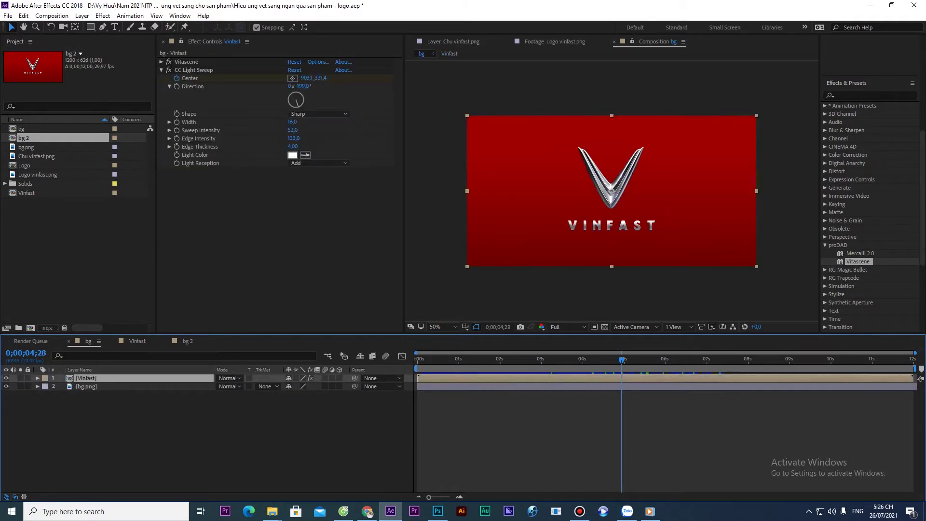
click(186, 62)
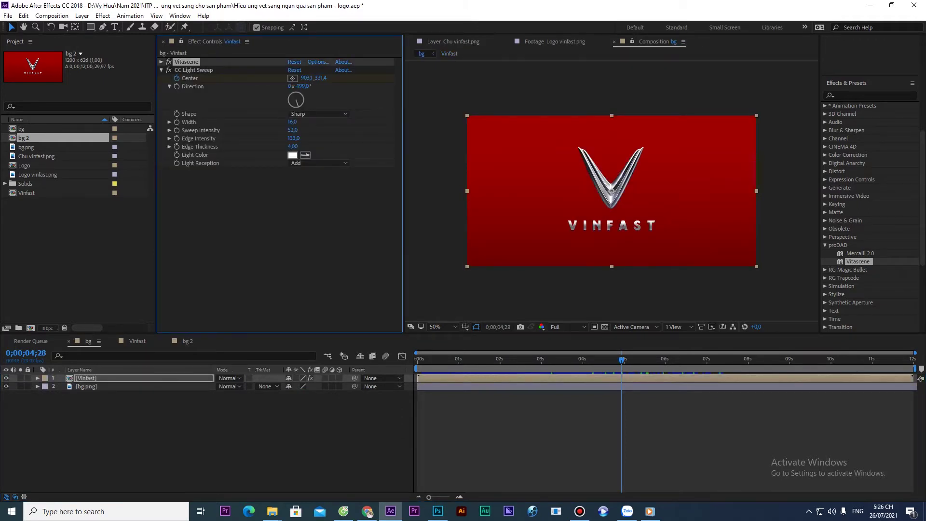
Paste the copied Vitascene effect onto the Logo layer in the bg 2 composition at 0;00;00;01 and preview it
key(shift+comma)
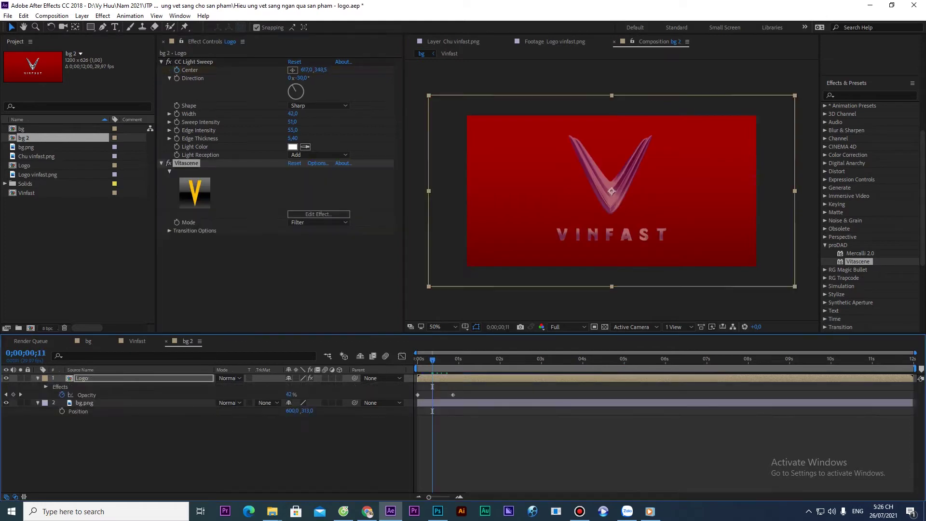
drag(433, 360, 419, 360)
click(82, 378)
key(ctrl+v)
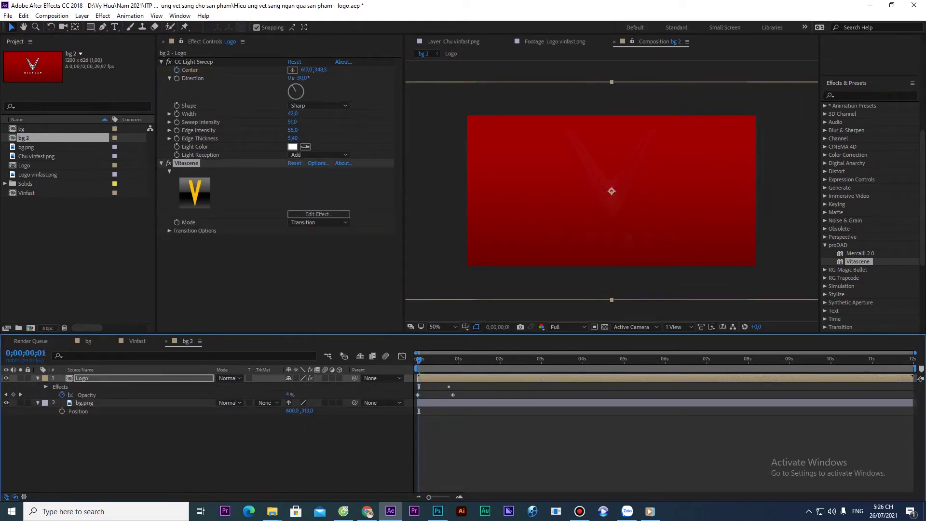
key(space)
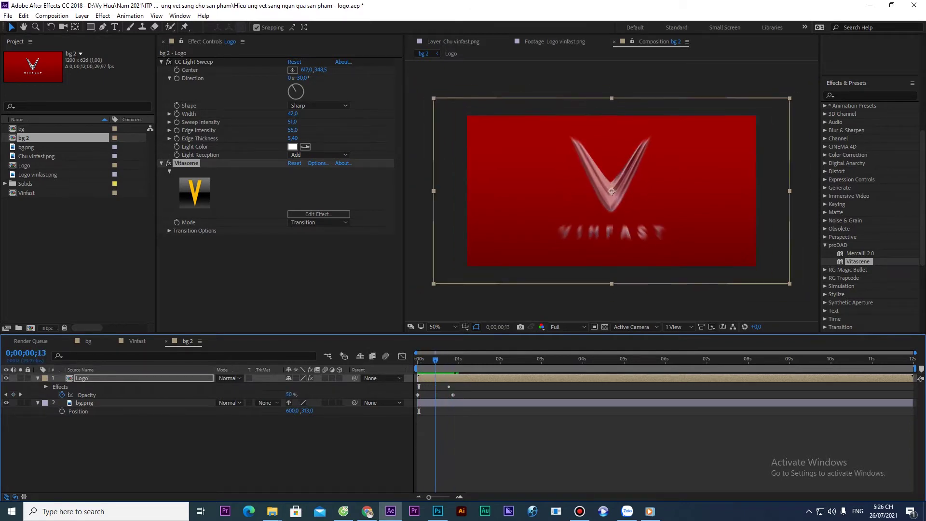
Move the current time forward to 0;00;01;16, past the end of the logo's intro
mouse_move(462, 360)
mouse_down()
mouse_move(445, 360)
mouse_move(460, 360)
mouse_up()
key(Page_Down)
key(Page_Down)
key(Page_Down)
key(Page_Down)
key(Page_Down)
key(Page_Down)
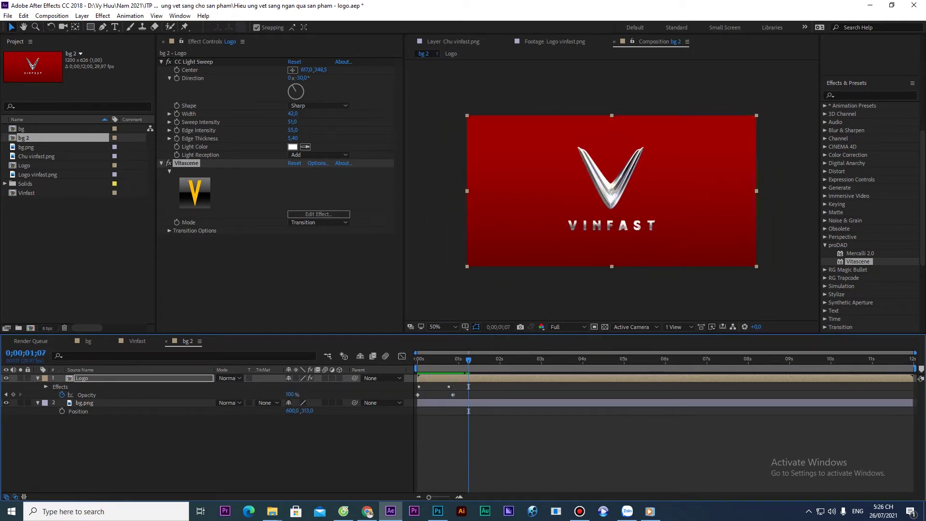
mouse_move(468, 360)
mouse_down()
mouse_move(423, 359)
mouse_move(480, 360)
mouse_up()
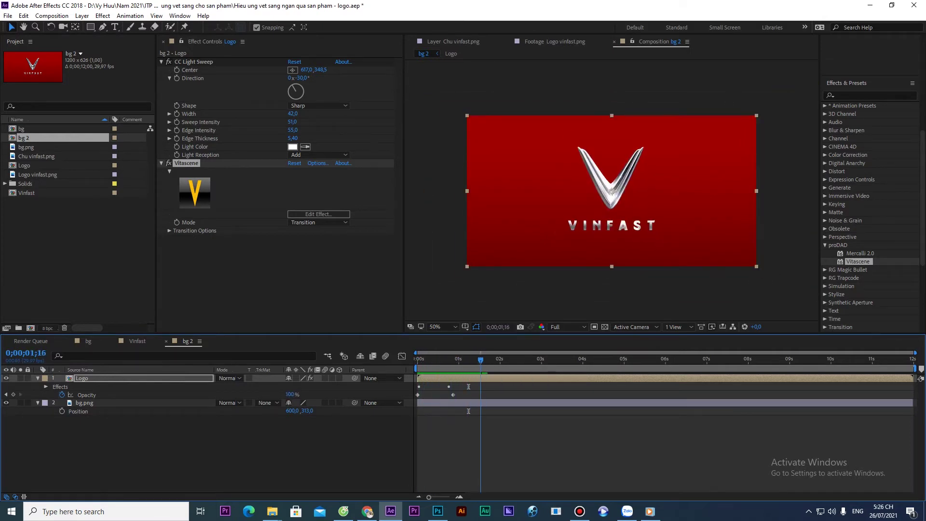
Keyframe the Logo layer's CC Light Sweep Center at 0;00;01;18, placing it beside the logo at 275.0, 294.5
click(82, 378)
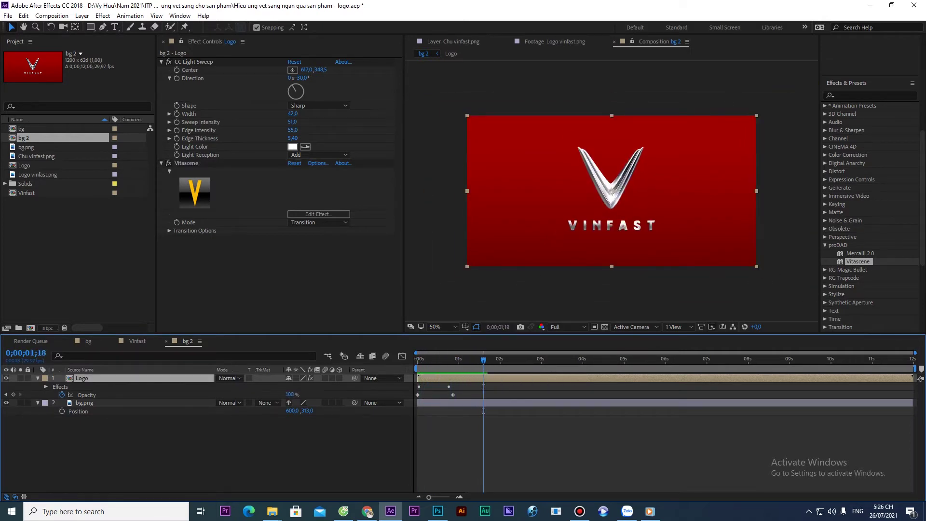
click(194, 61)
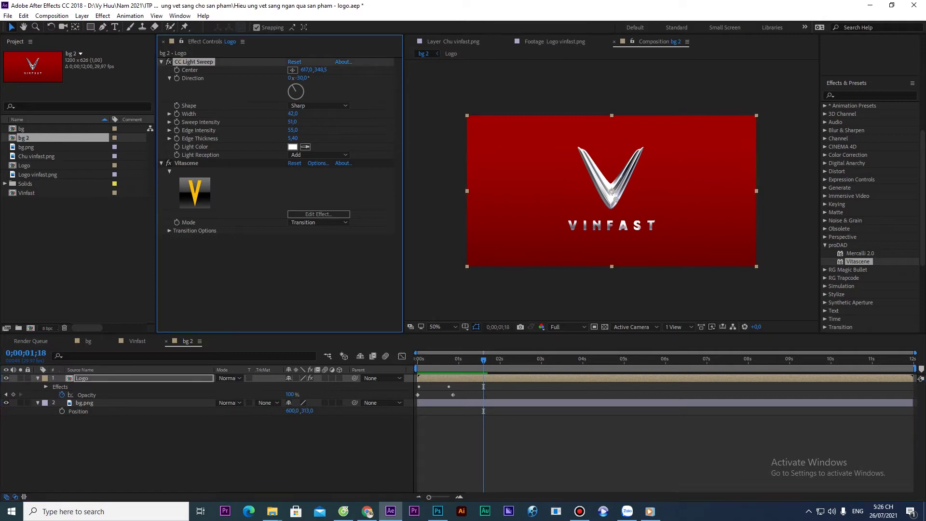
drag(612, 191, 535, 198)
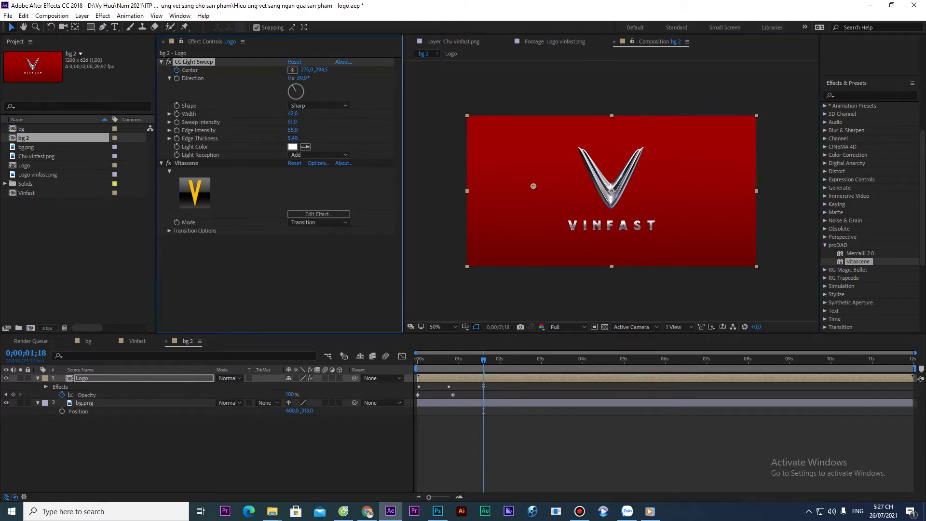
Move forward to 0;00;04;06 and set the CC Light Sweep Center to 1023.0, 294.5 on the far side of the logo
key(space)
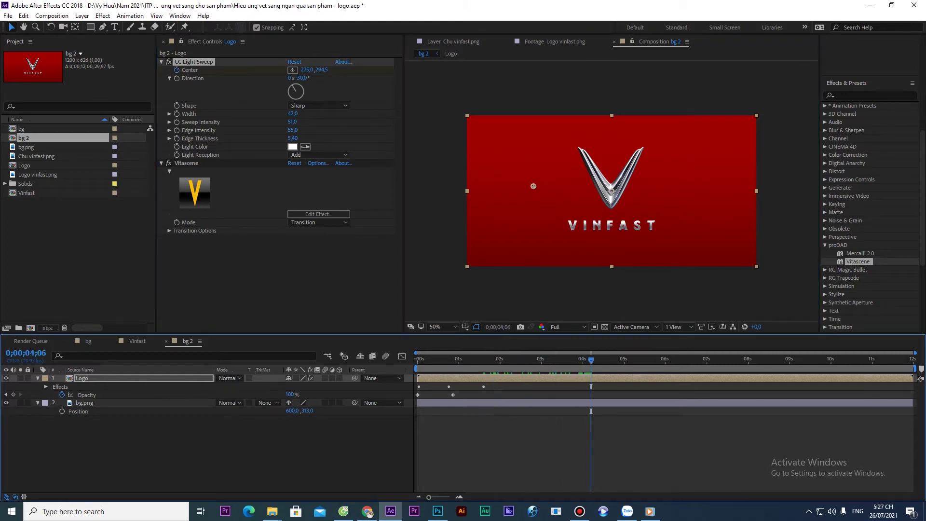
drag(307, 70, 667, 70)
click(595, 446)
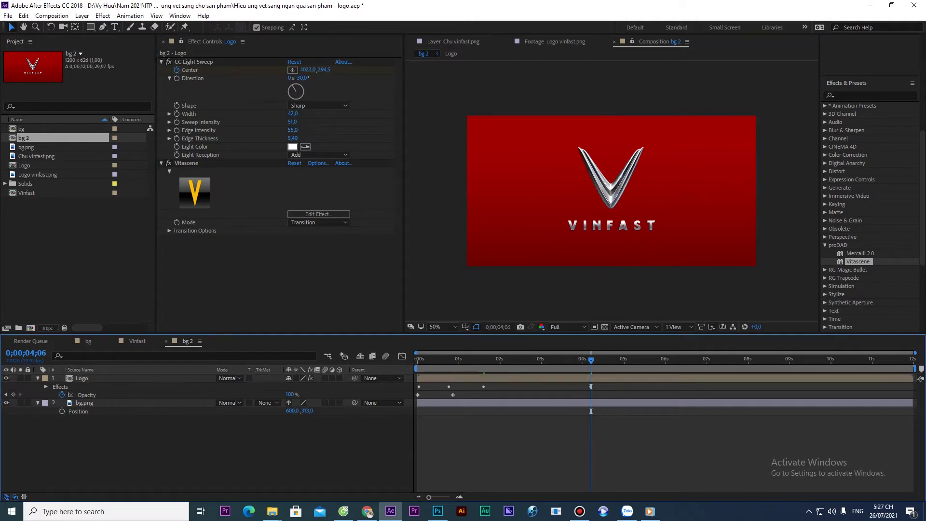
Preview the light sweep across the logo and save the project
drag(591, 360, 478, 360)
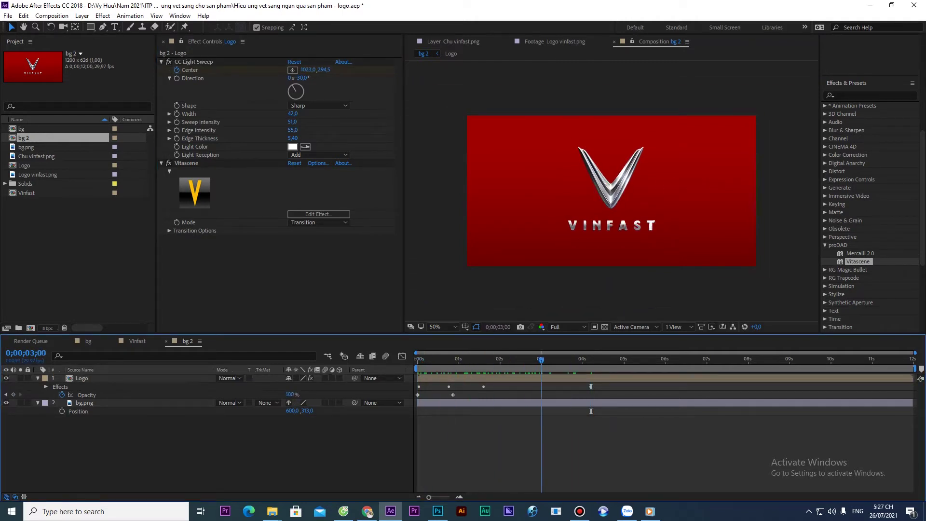
key(space)
key(space)
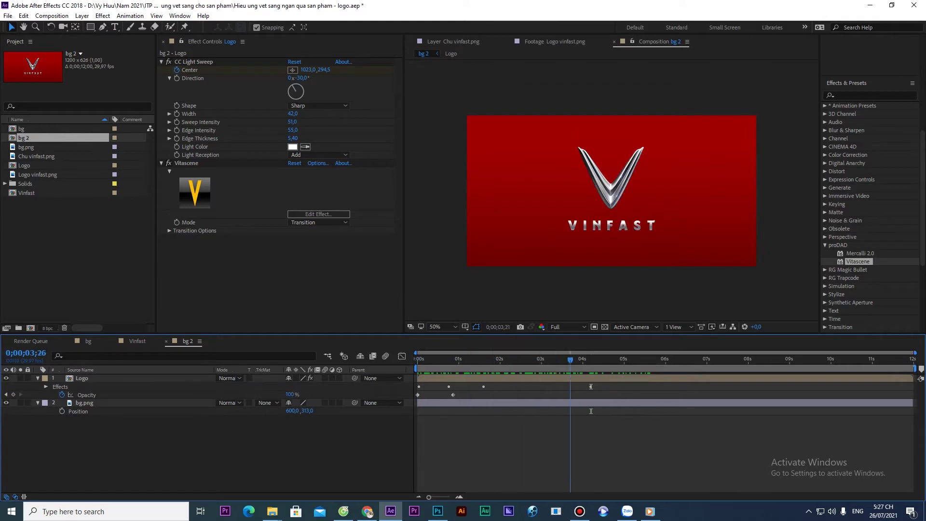
drag(564, 360, 538, 360)
key(ctrl+s)
key(space)
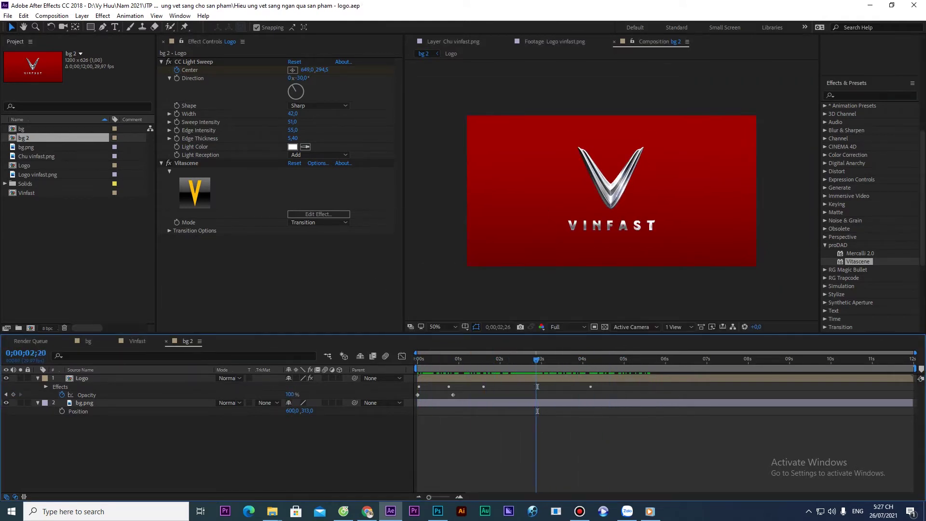
key(space)
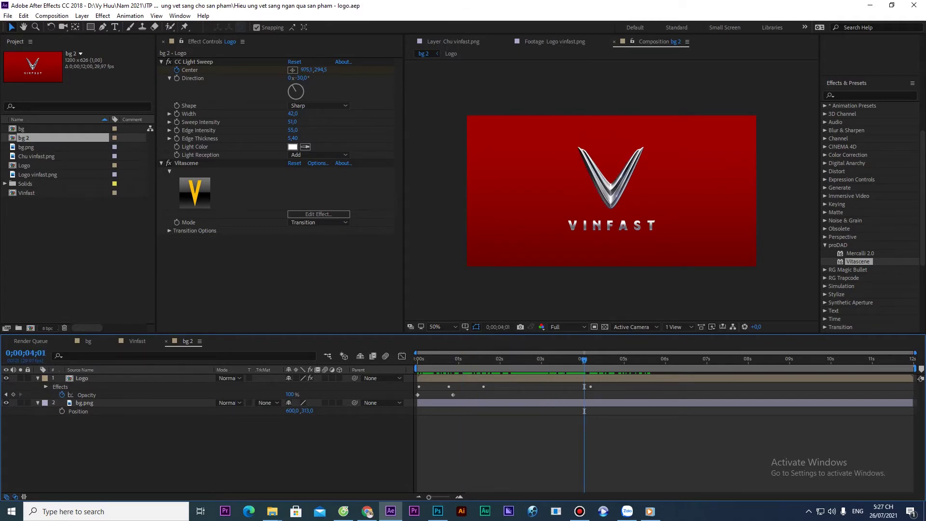
Turn off CC Light Sweep and apply Starglow from the RG Trapcode effects to the Logo layer
click(169, 62)
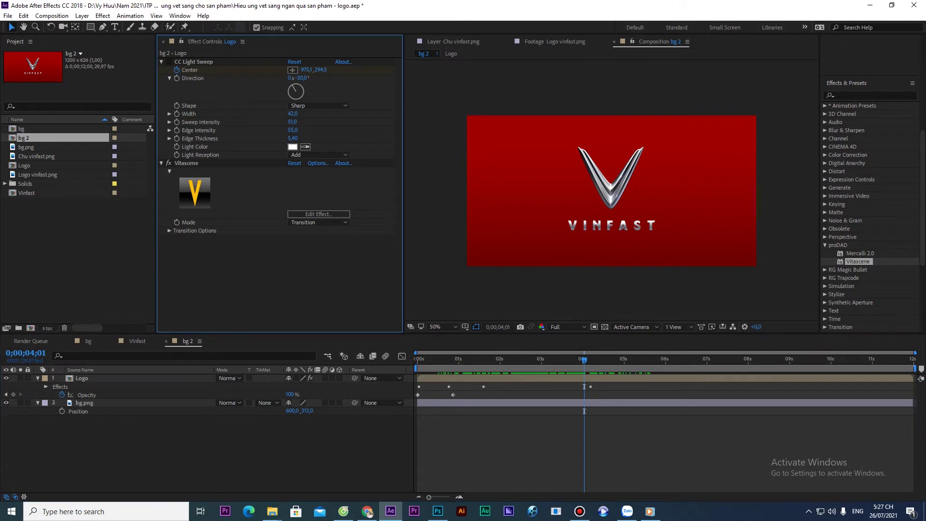
click(161, 62)
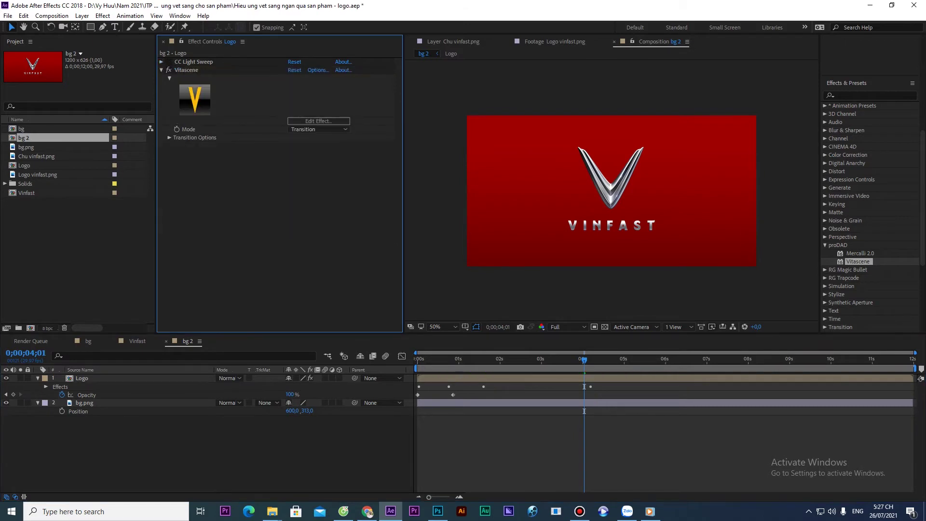
scroll(869, 203, down, 5)
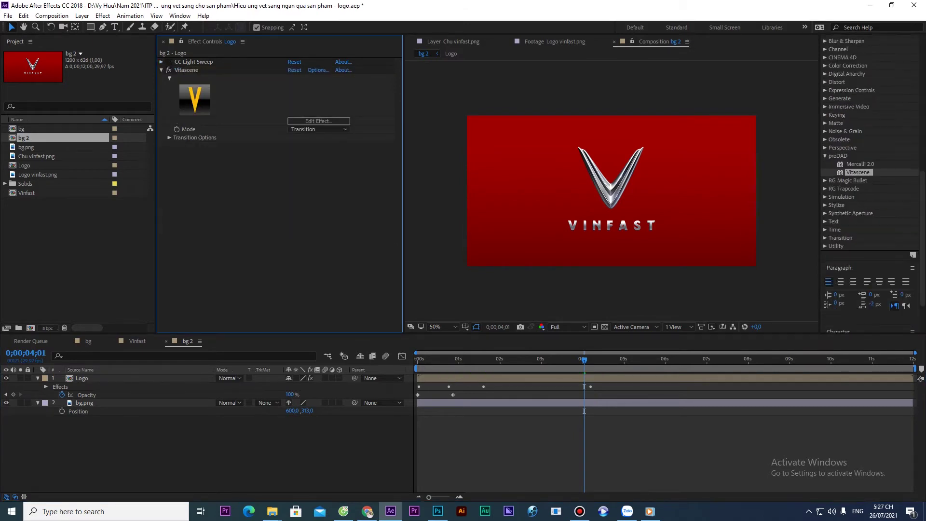
scroll(868, 203, up, 5)
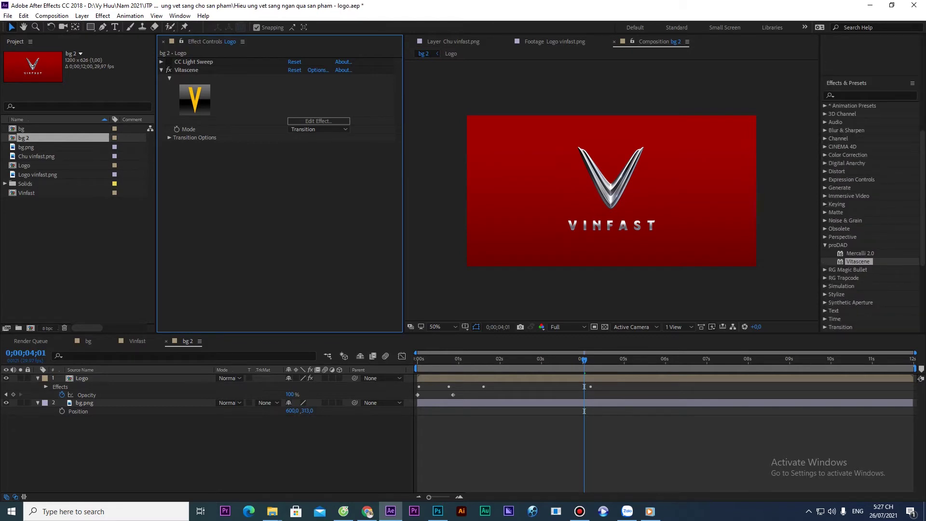
click(824, 245)
scroll(825, 245, down, 2)
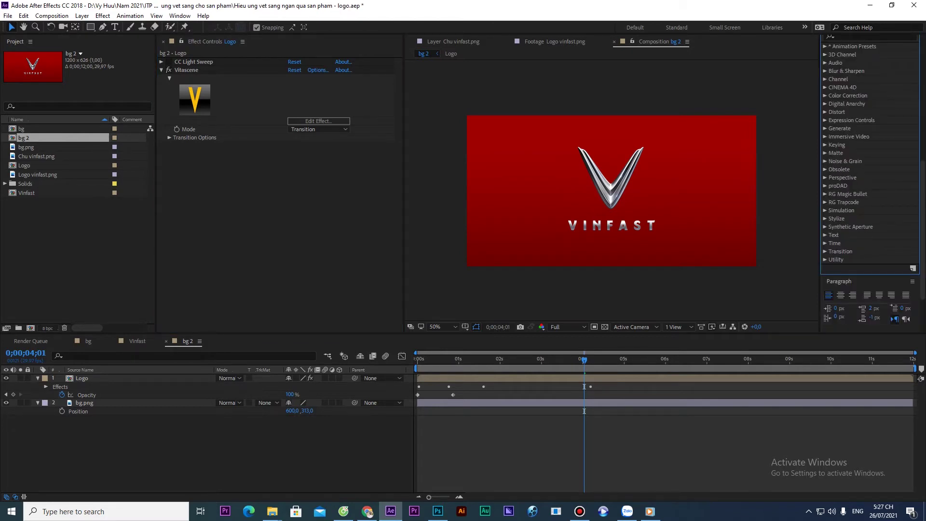
click(825, 202)
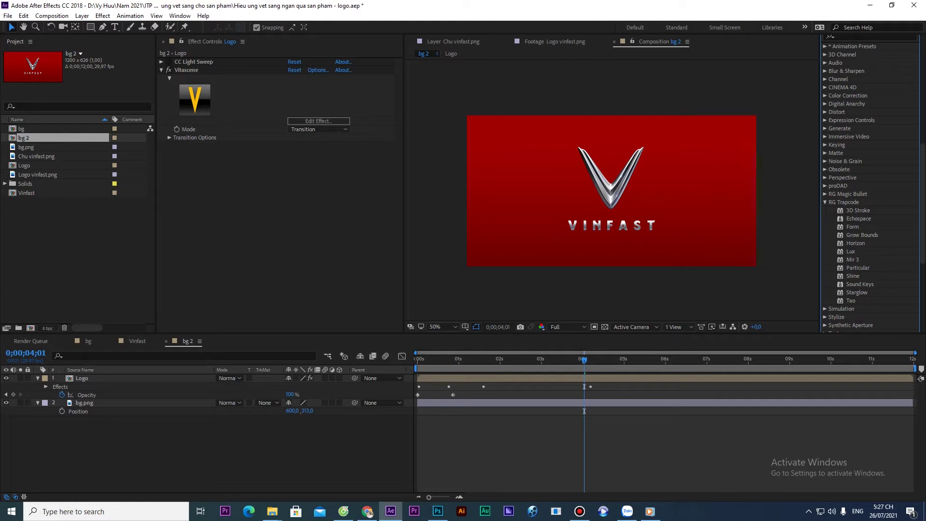
click(857, 292)
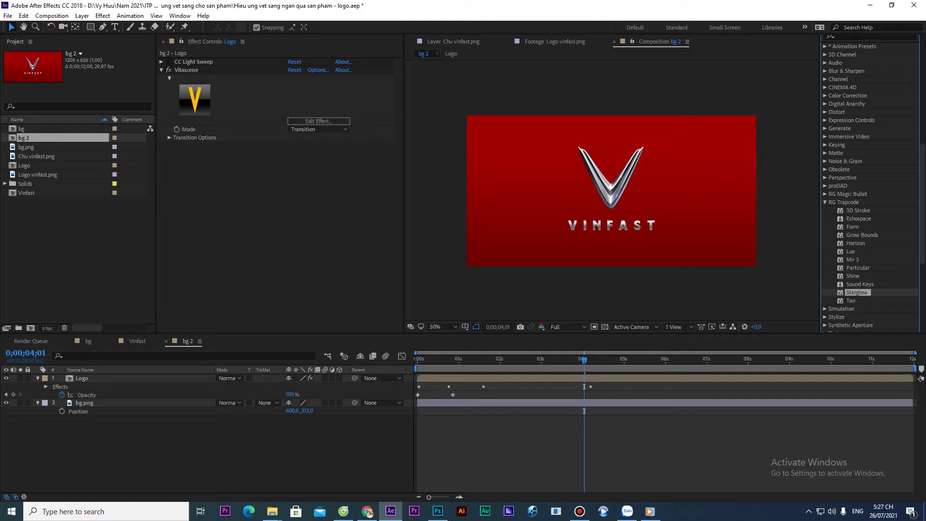
drag(857, 292, 585, 378)
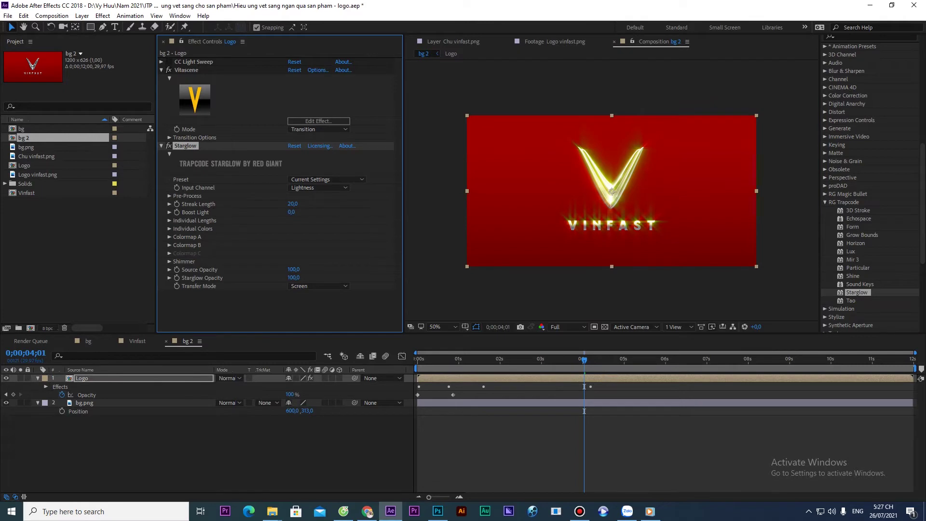
Set Starglow's Streak Length to 15 and its Pre-Process Threshold to 110 with Threshold Soft at 53
drag(293, 204, 289, 203)
click(318, 129)
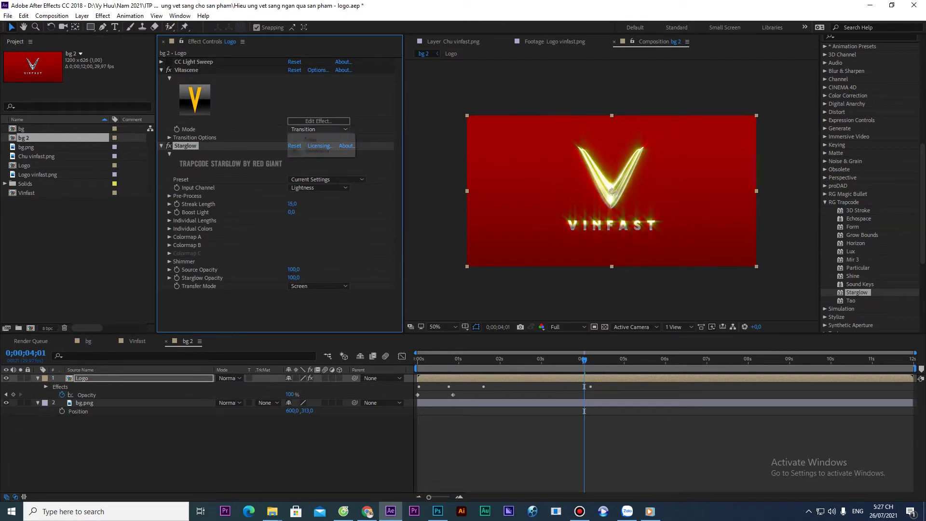
click(367, 163)
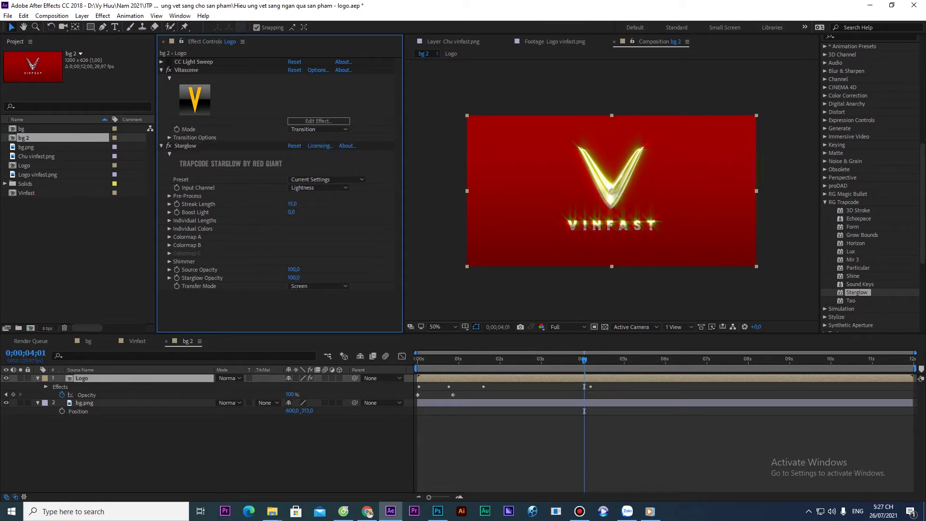
click(170, 196)
drag(293, 204, 313, 212)
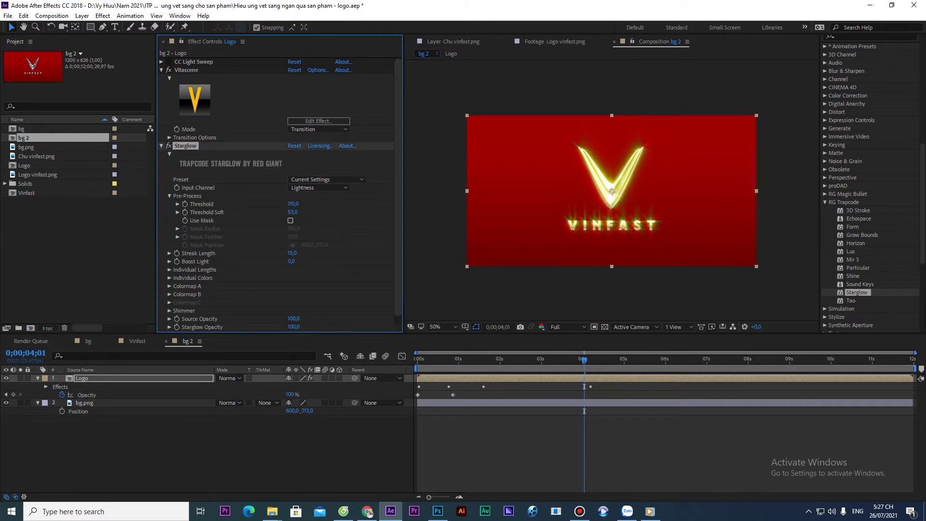
Try raising Vitascene's Effect Time to 19%, then undo the change
click(170, 137)
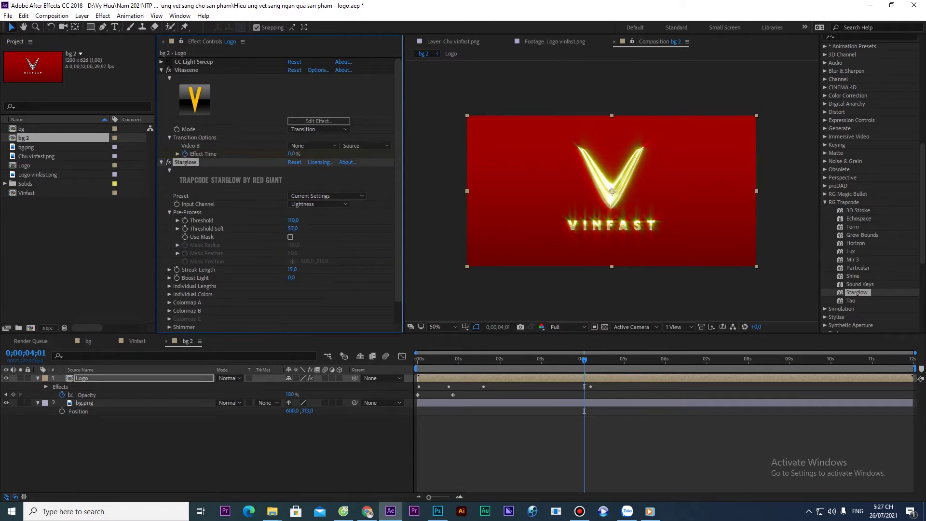
click(177, 154)
drag(192, 168, 228, 167)
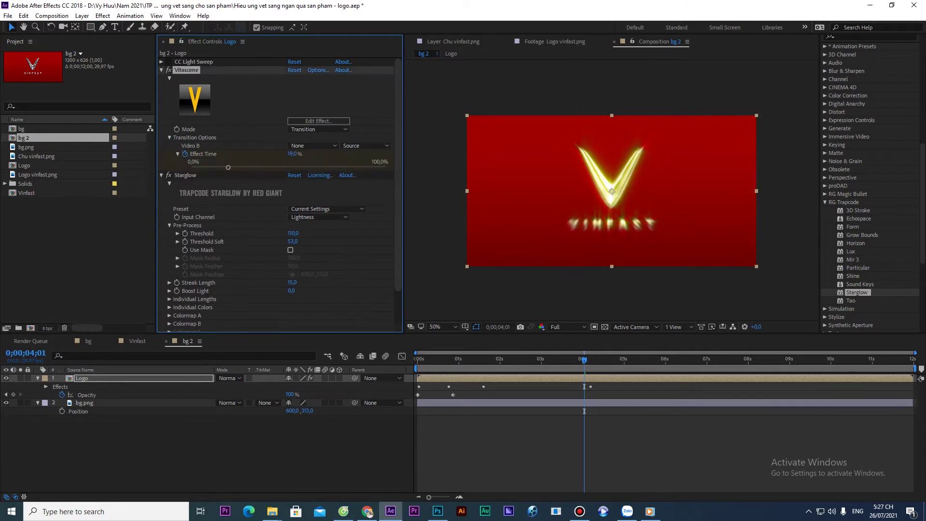
key(ctrl+z)
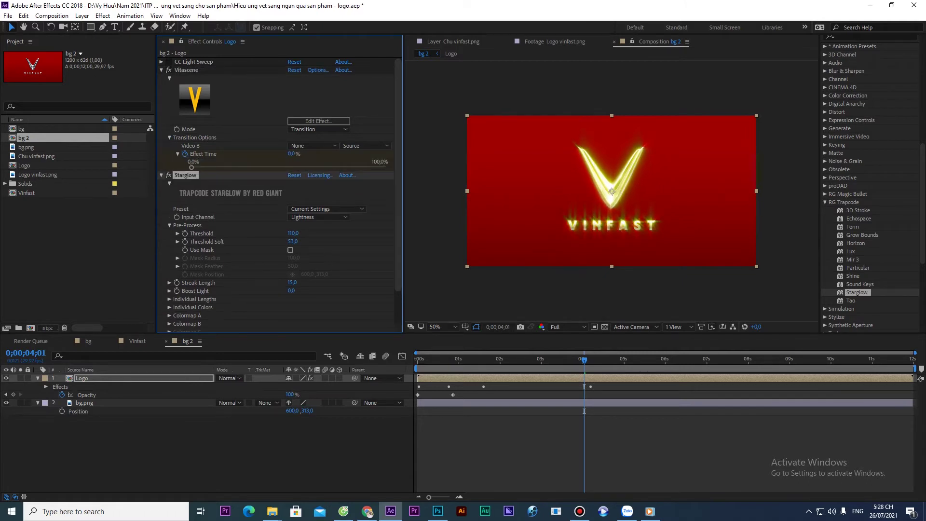
Delete the Starglow effect from the Logo layer
click(186, 70)
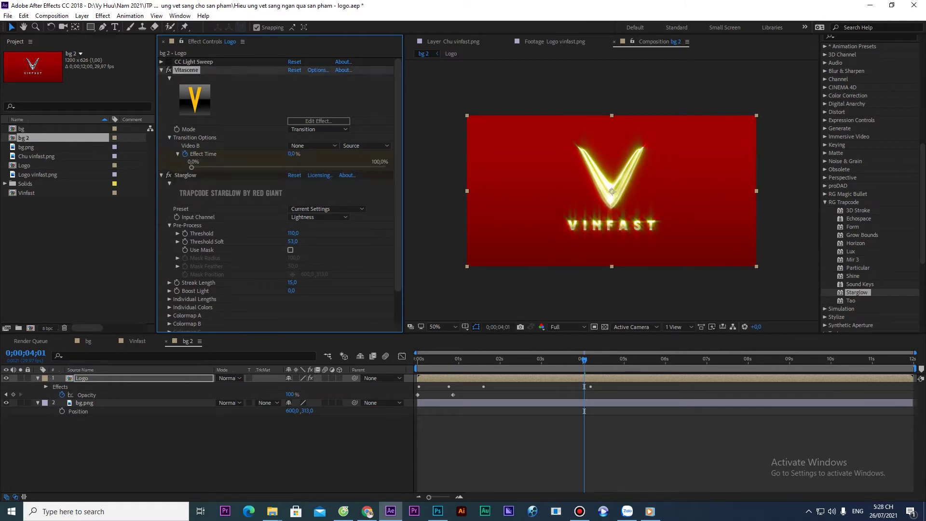
click(185, 175)
key(Delete)
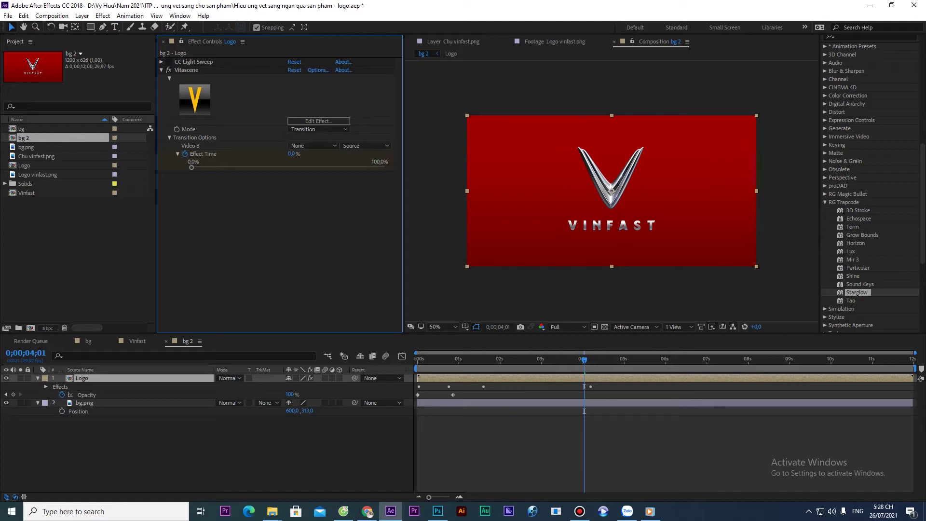
Apply Trapcode Shine to the Logo layer with Ray Length 7.2, Boost Light 3.5 and a reduced Source Opacity
double_click(853, 276)
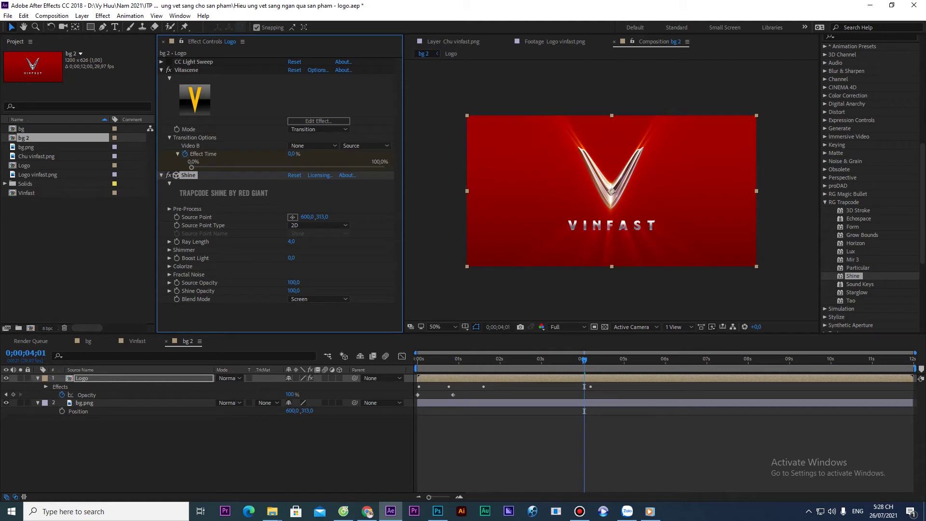
click(161, 70)
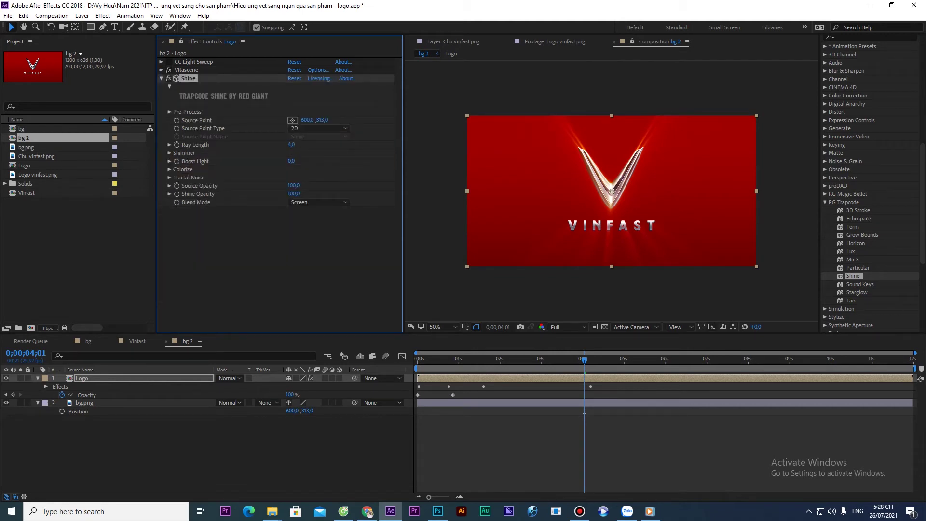
drag(291, 145, 299, 186)
Try Overlay as Shine's Blend Mode, then set it to Add
click(318, 201)
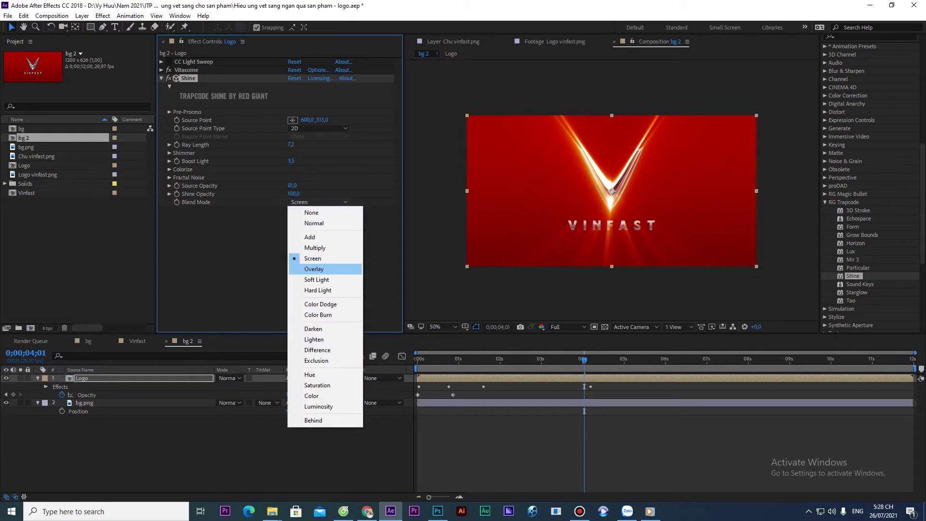
click(314, 268)
click(319, 202)
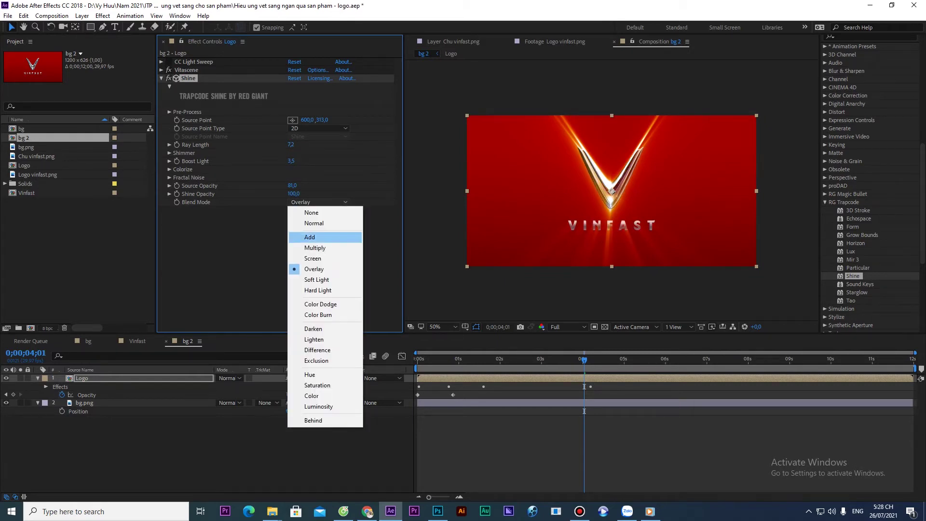
click(314, 238)
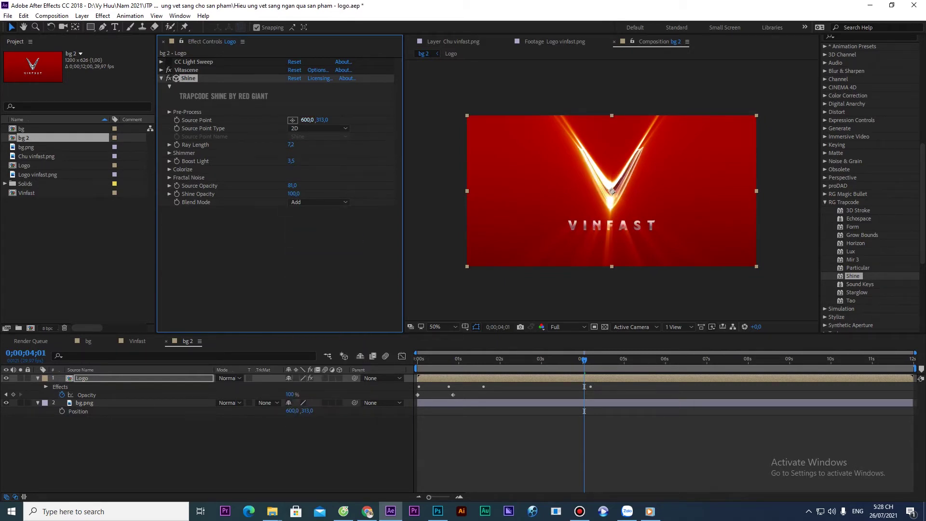
Move Shine's Source Point off the composition's edge and keyframe it at -89.0, 313.0 at 0;00;04;19
mouse_move(307, 119)
mouse_down()
mouse_move(341, 120)
mouse_move(212, 119)
mouse_move(395, 119)
mouse_move(183, 120)
mouse_up()
drag(548, 191, 467, 191)
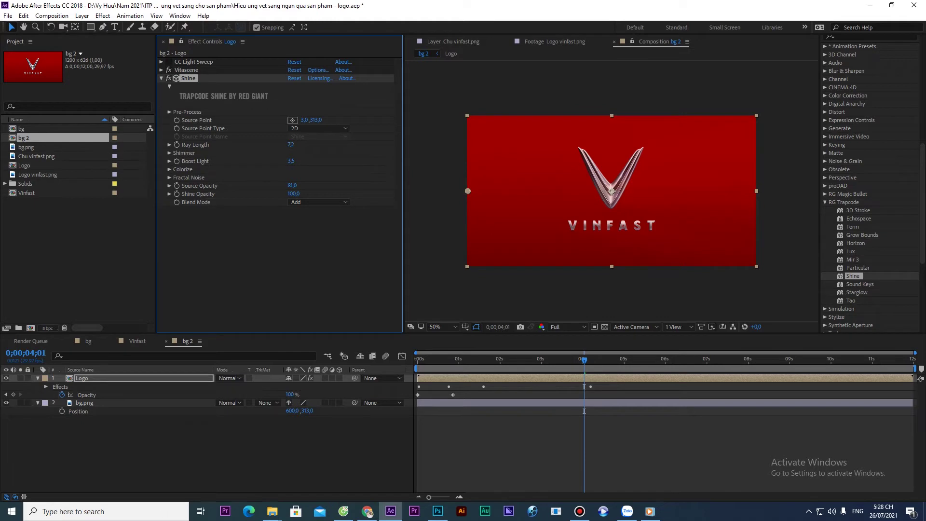
key(space)
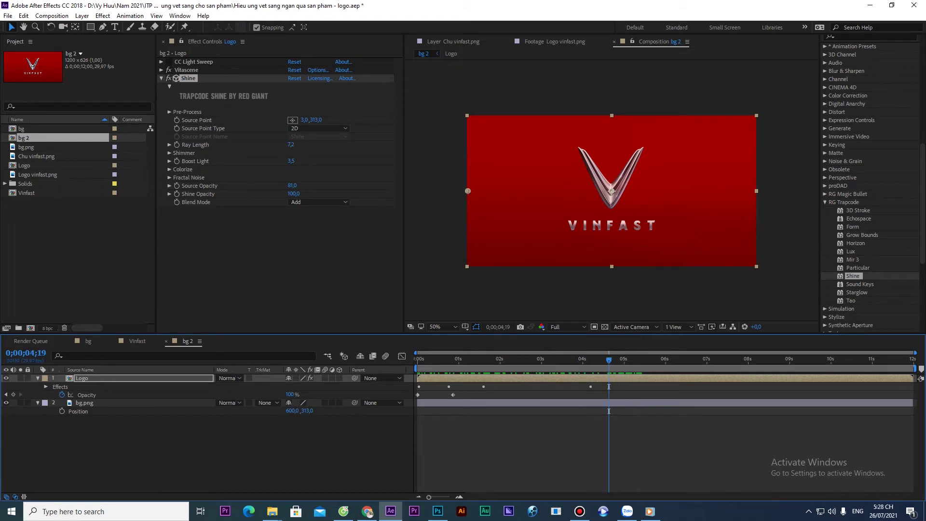
drag(304, 121, 261, 119)
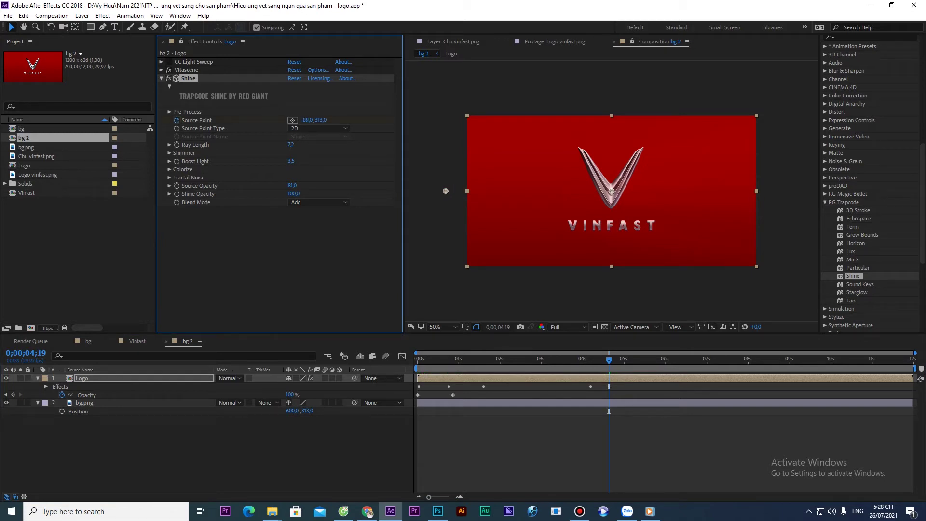
Move forward to 0;00;09;29 and set Shine's Source Point to 1474.0, 313.0 beyond the composition's opposite edge
key(space)
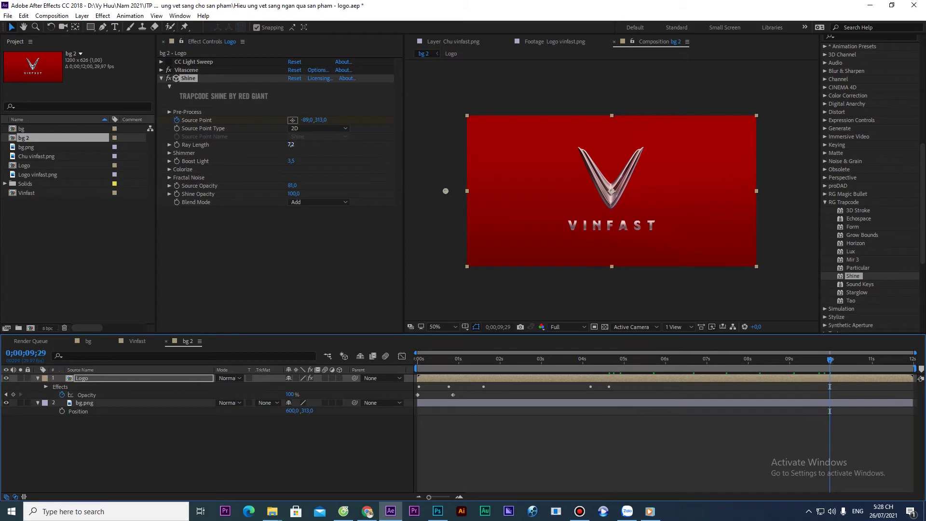
drag(306, 120, 917, 120)
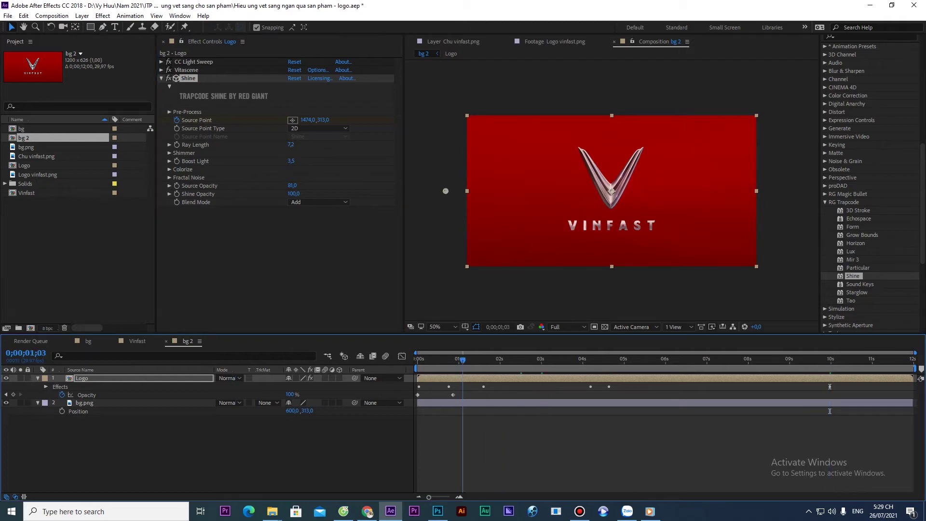
Play back the logo animation in bg 2, save the project and move the time indicator back to 0;00;06;27
key(space)
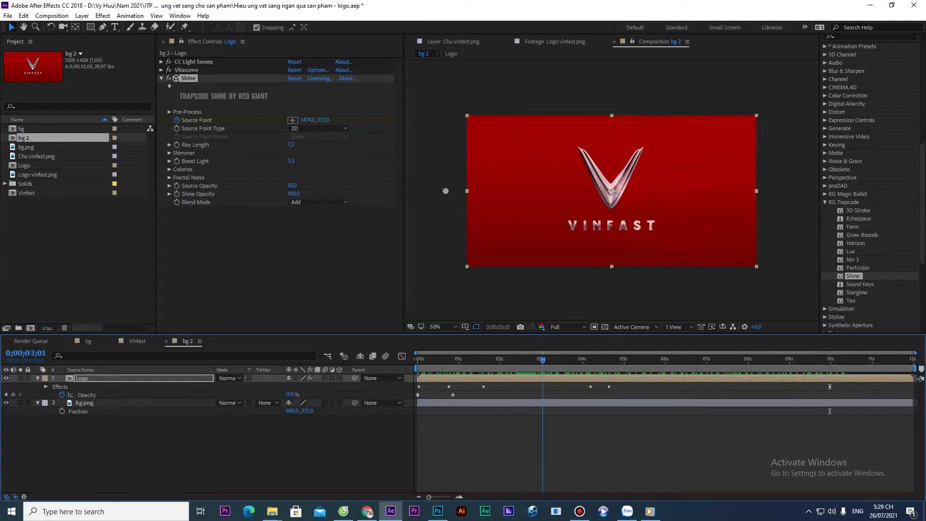
key(space)
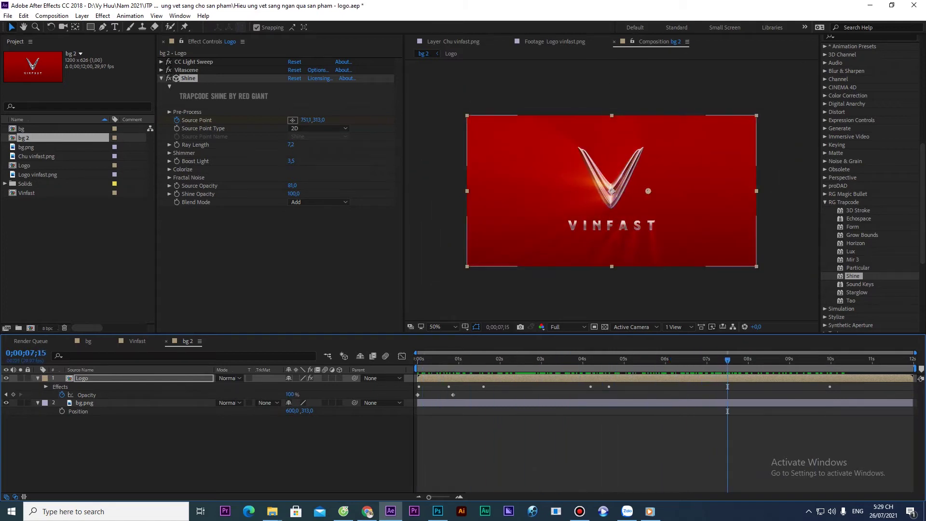
key(ctrl+s)
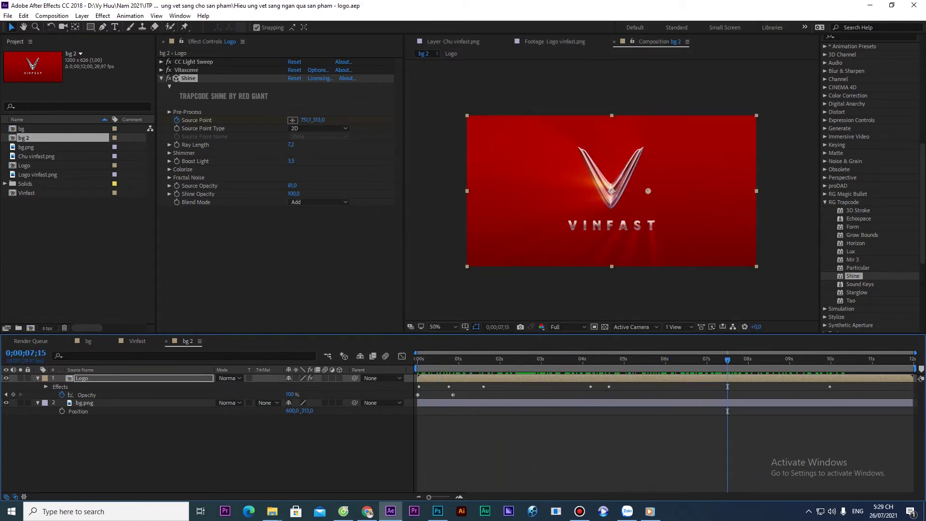
drag(727, 359, 702, 360)
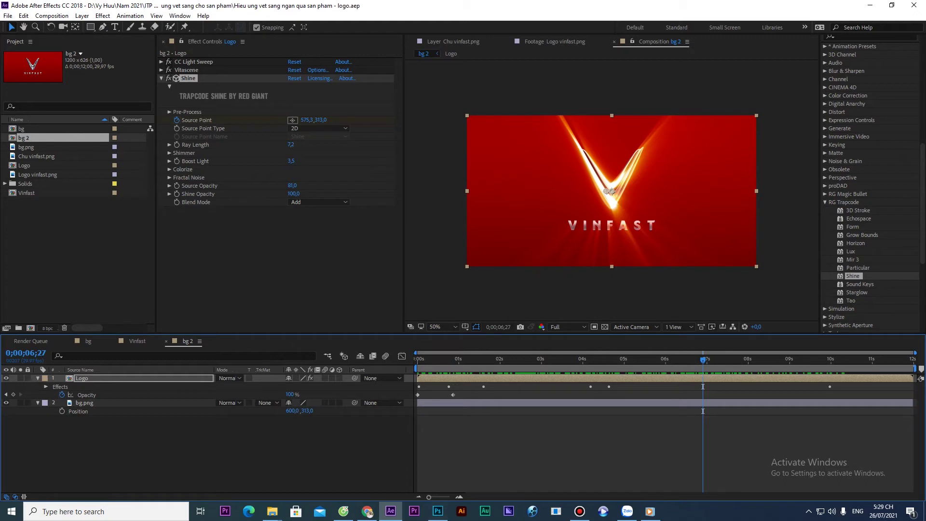
Switch to Photoshop and paste the Bona product image copied from the browser into a new 1024 x 1024 px clipboard-size document
click(343, 511)
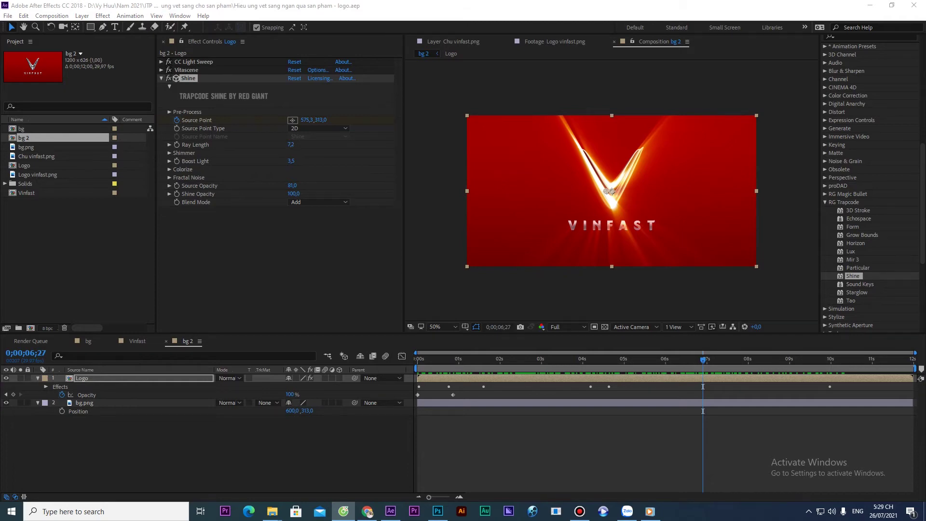
key(alt+Tab)
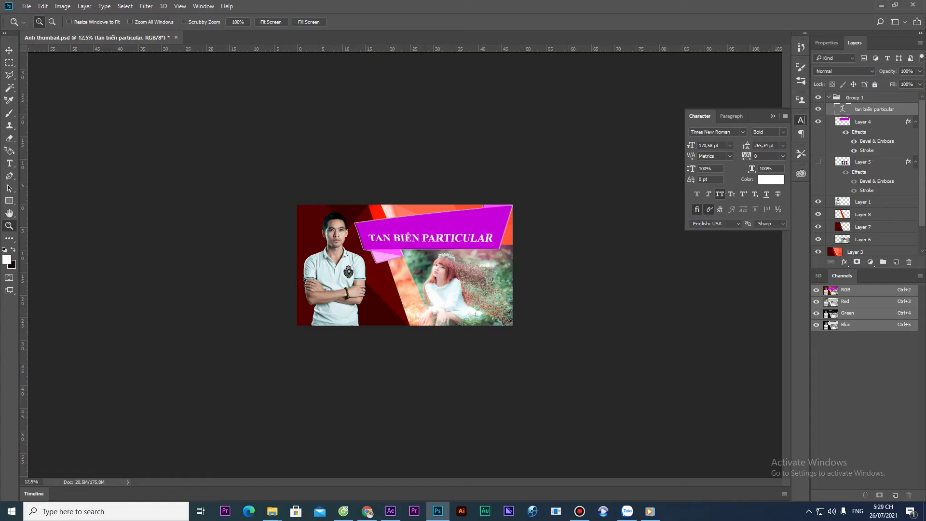
key(ctrl+n)
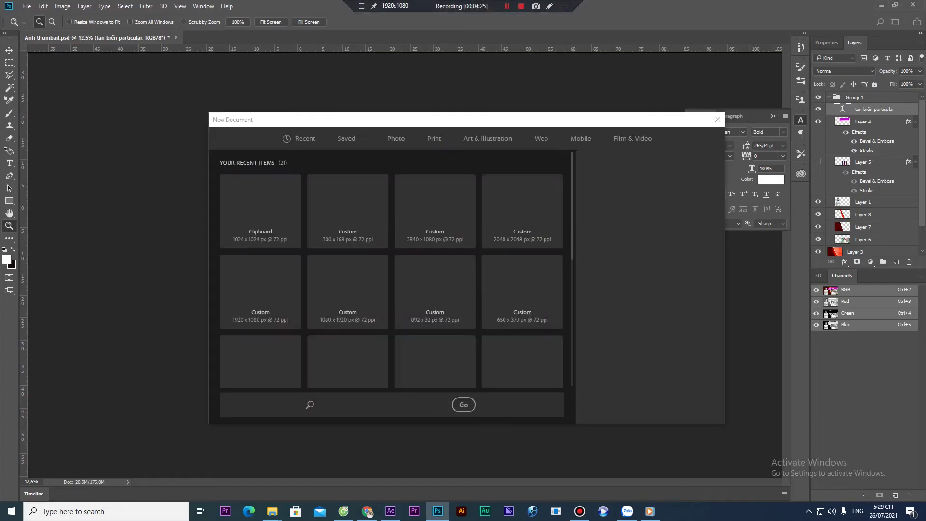
double_click(261, 211)
key(ctrl+v)
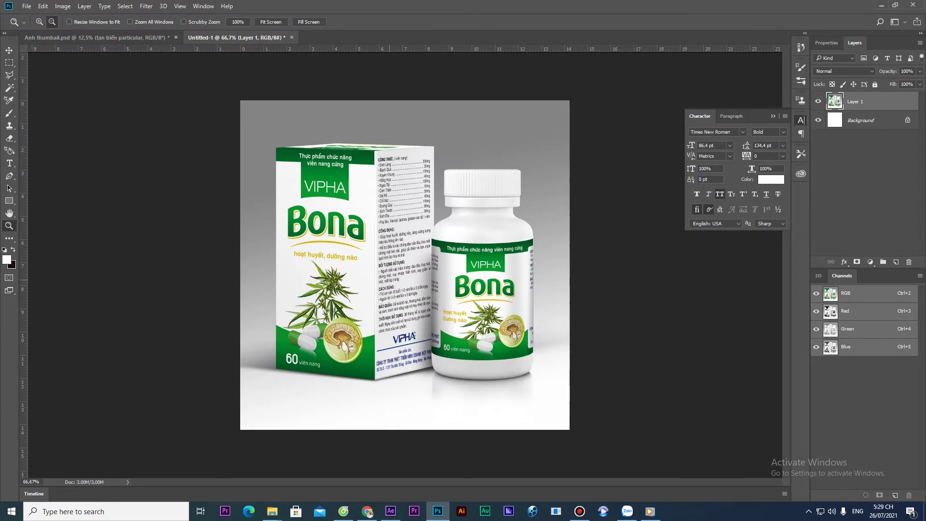
key(ctrl+minus)
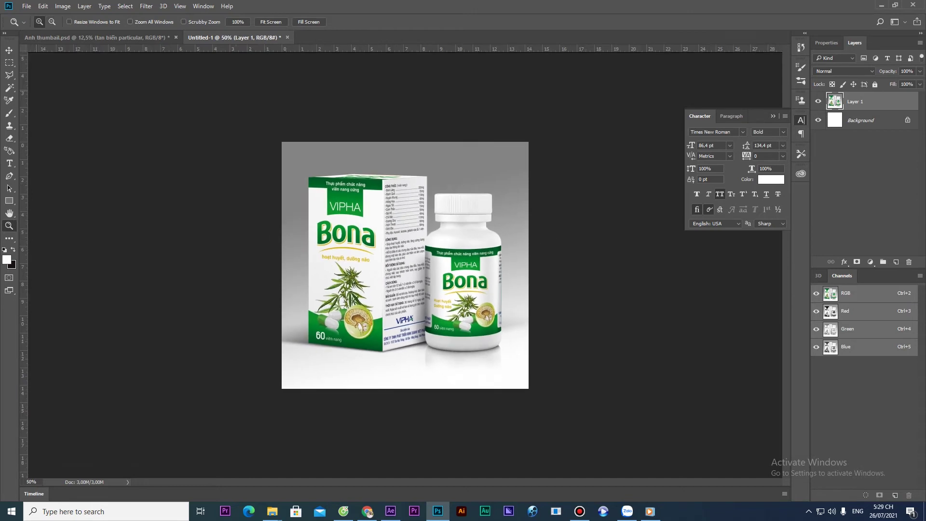
Try to select the grey background around the Bona box and bottle with the Magic Wand, then deselect
click(9, 88)
click(428, 184)
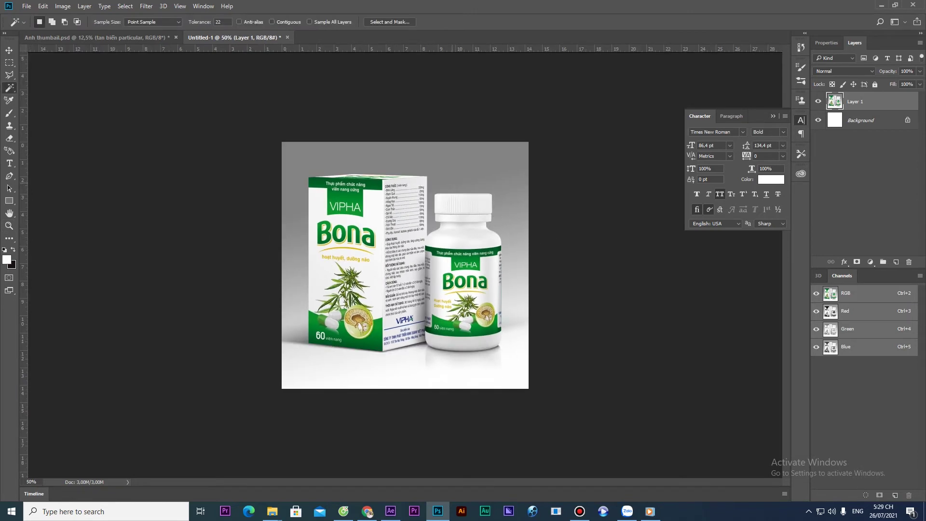
shift+click(513, 263)
shift+click(415, 367)
key(ctrl+d)
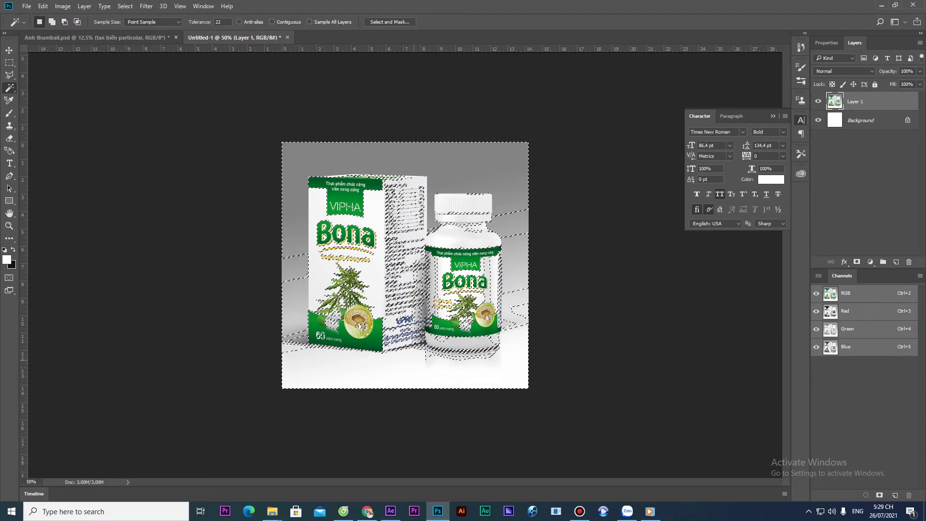
click(292, 265)
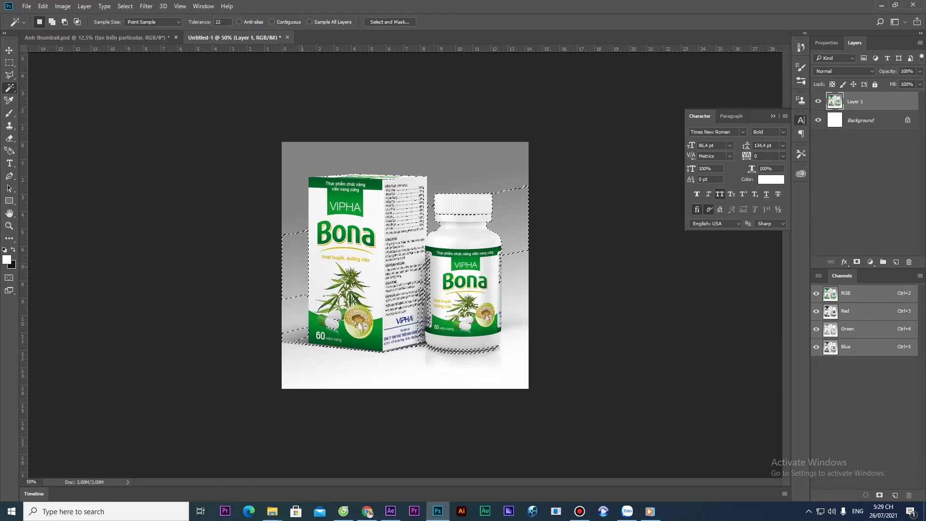
click(501, 176)
key(ctrl+d)
key(v)
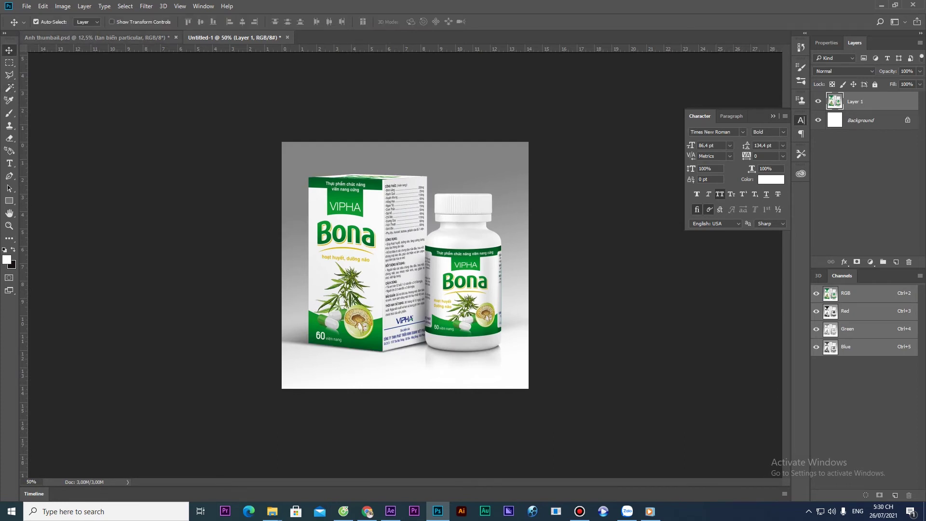
Set the Magic Wand's tolerance to 11, retry selecting the Bona image's gradient background, and deselect
click(10, 87)
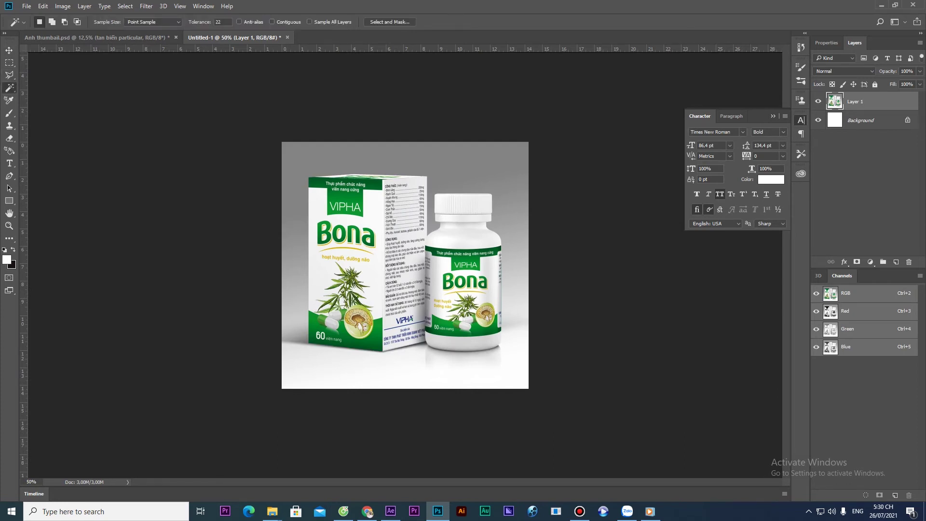
double_click(218, 21)
text(11)
click(364, 160)
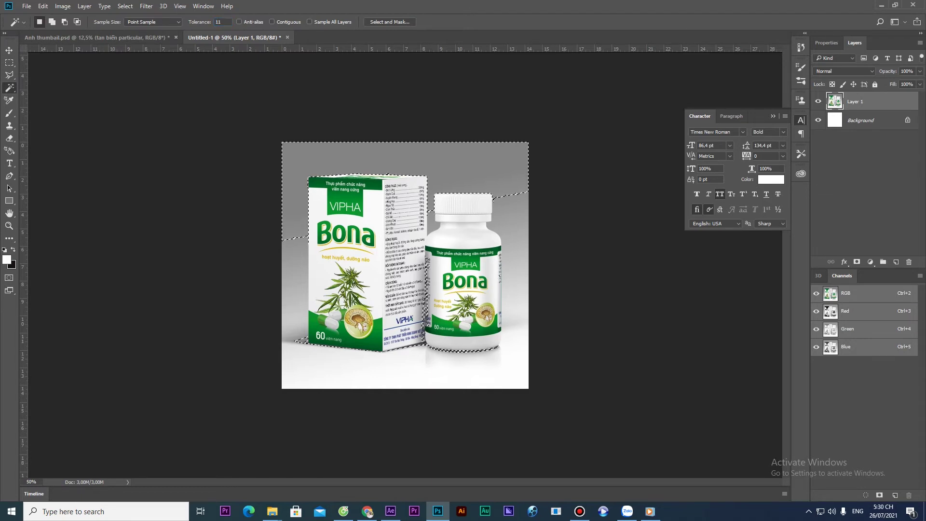
shift+click(504, 224)
shift+click(511, 202)
shift+click(514, 261)
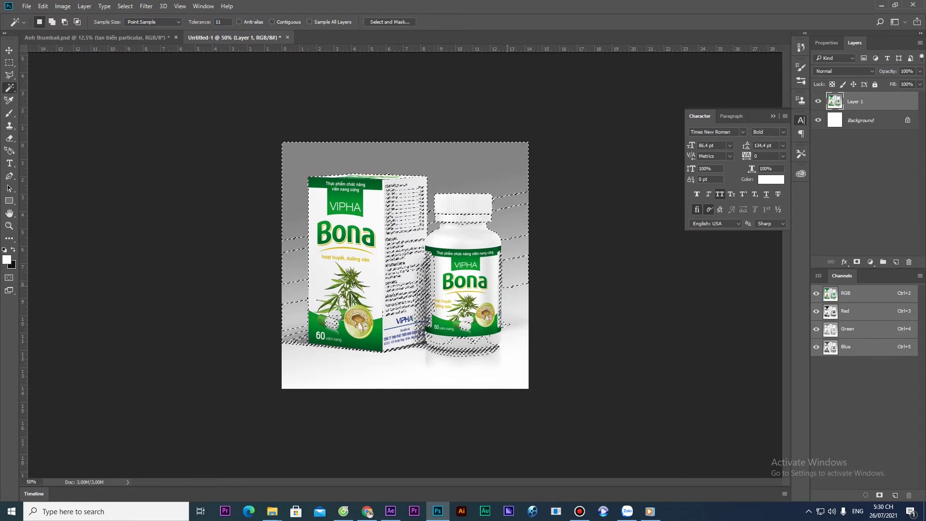
shift+click(515, 299)
click(367, 370)
click(338, 353)
click(295, 315)
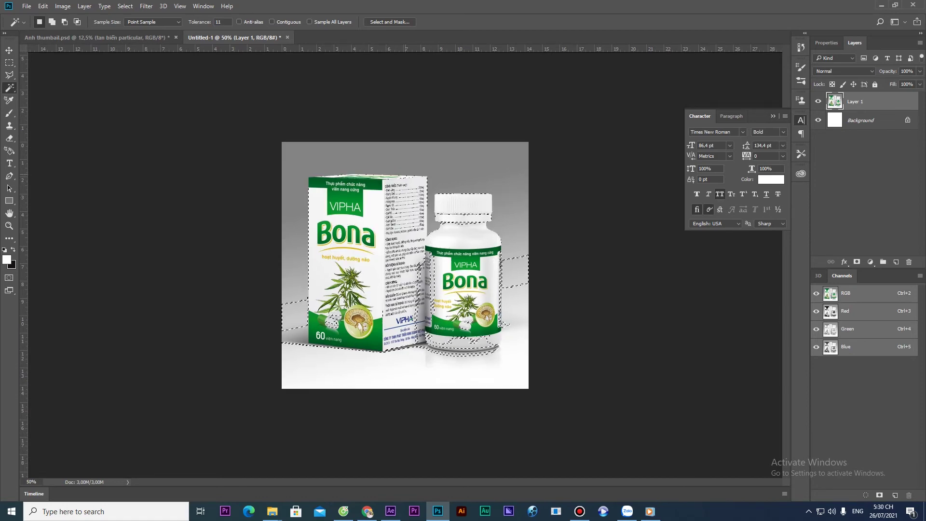
click(413, 169)
key(ctrl+d)
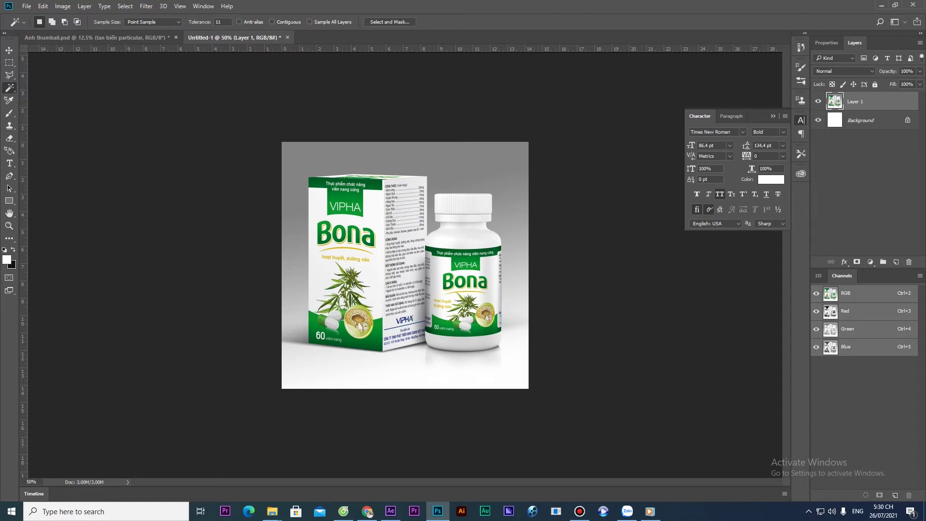
Fetch the Ancan product image from the browser, paste it as a new layer and hide the Bona layer
key(alt+Tab)
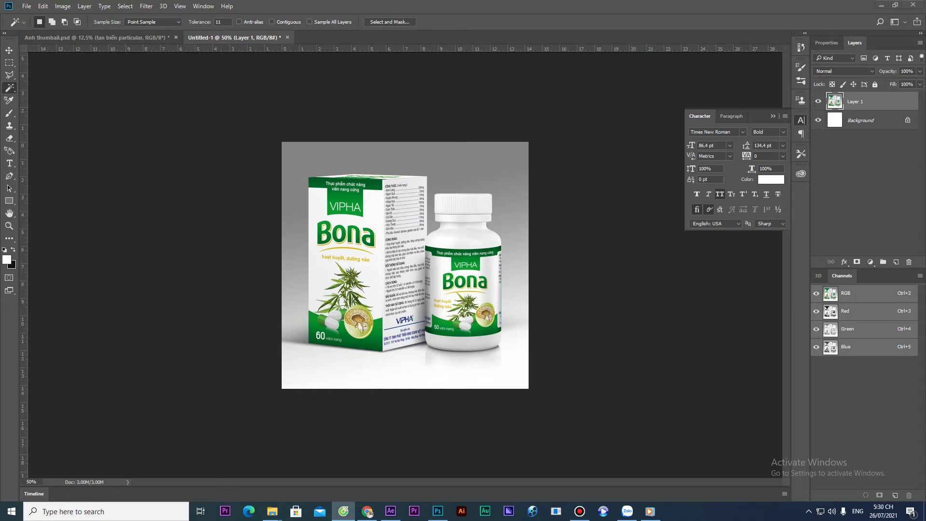
key(alt+Tab)
key(ctrl+v)
click(818, 120)
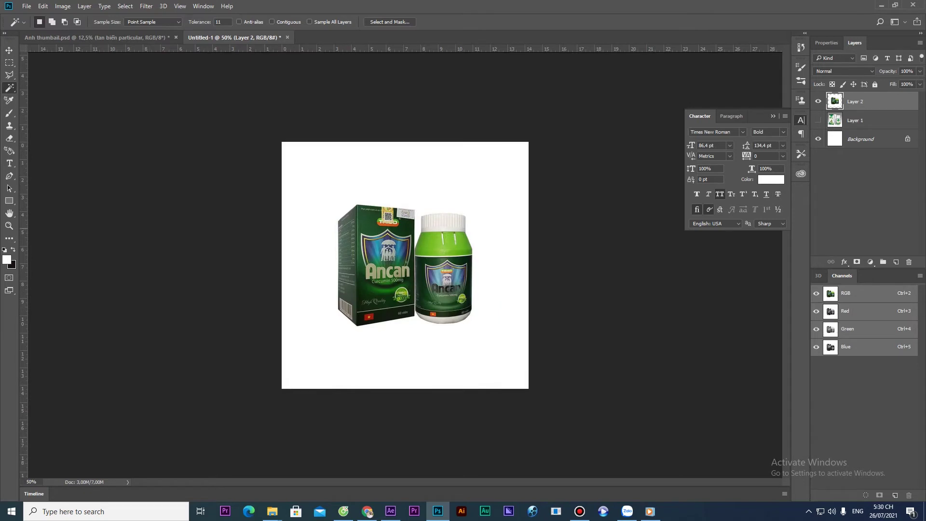
Try selecting the white background around the Ancan box and bottle with the Magic Wand, then clear the selection
click(440, 193)
key(ctrl+d)
click(379, 193)
key(ctrl+d)
Darken the Ancan layer with Levels, using a midtone input of 0.72 and a raised black input level
key(ctrl+l)
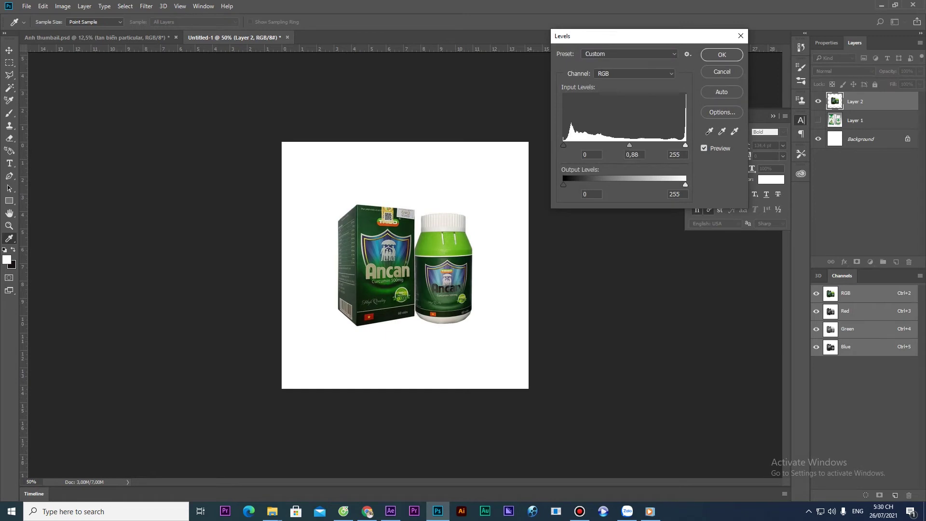
drag(629, 145, 637, 145)
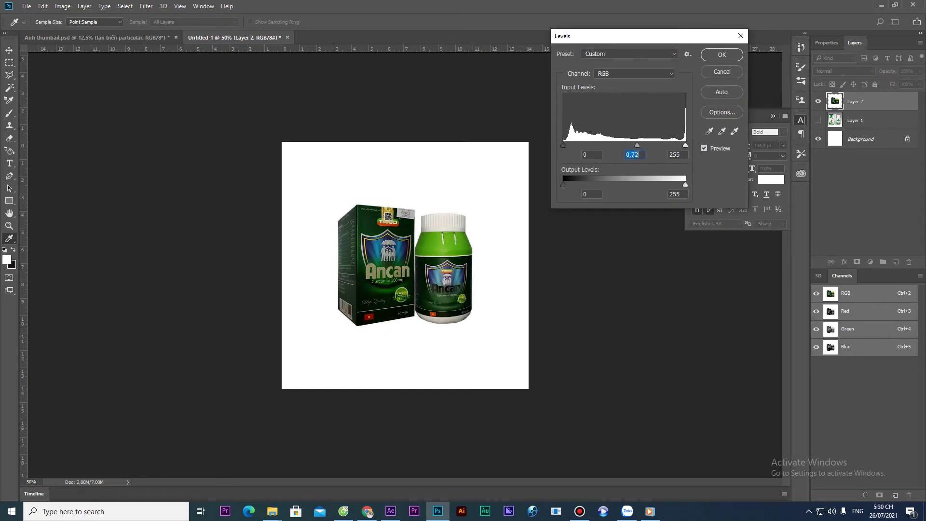
drag(563, 146, 572, 145)
key(Return)
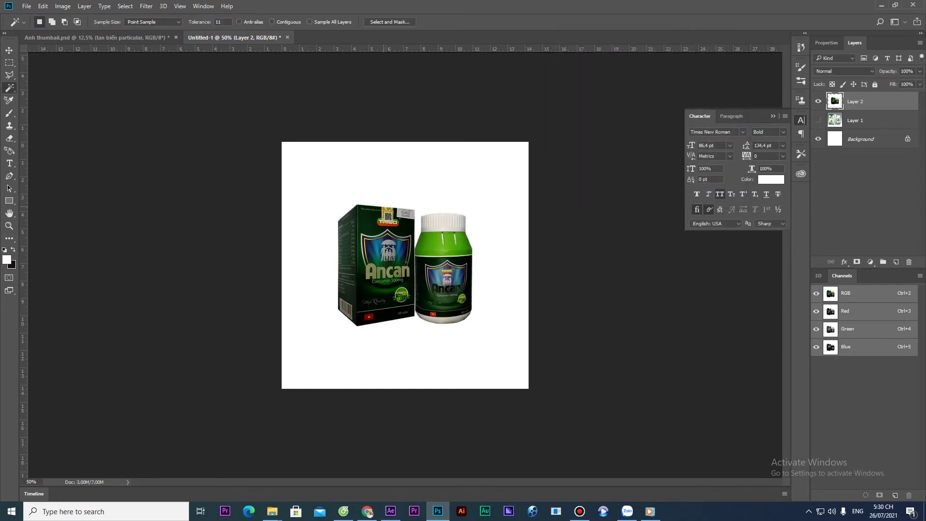
Delete the white area around the Ancan box and bottle and hide the Background layer
click(483, 195)
key(shift)
key(shift)
key(Delete)
key(ctrl+z)
key(Delete)
click(818, 120)
click(818, 120)
click(818, 139)
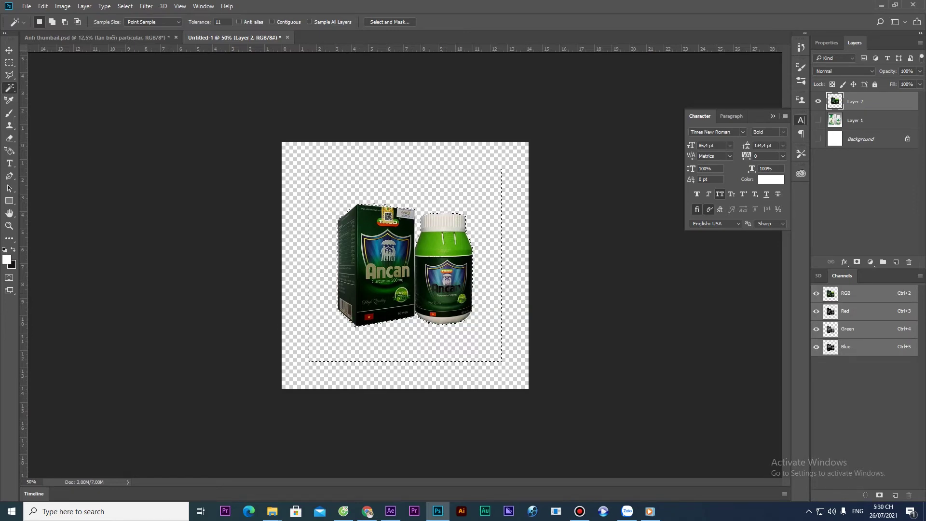
key(ctrl+d)
Examine the cut-out edges of the Ancan box and bottle up close
key(ctrl+space)
ctrl+click(393, 252)
ctrl+click(393, 252)
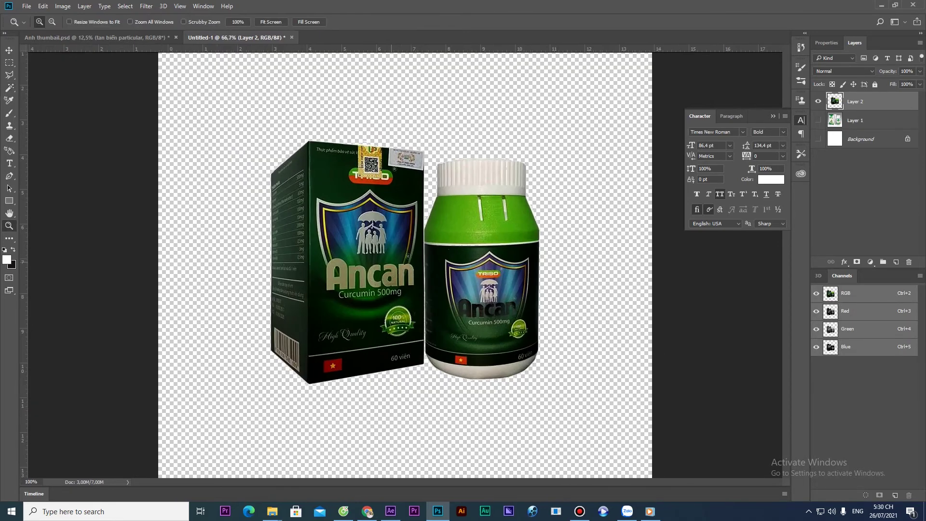
key(ctrl+minus)
key(ctrl+minus)
key(v)
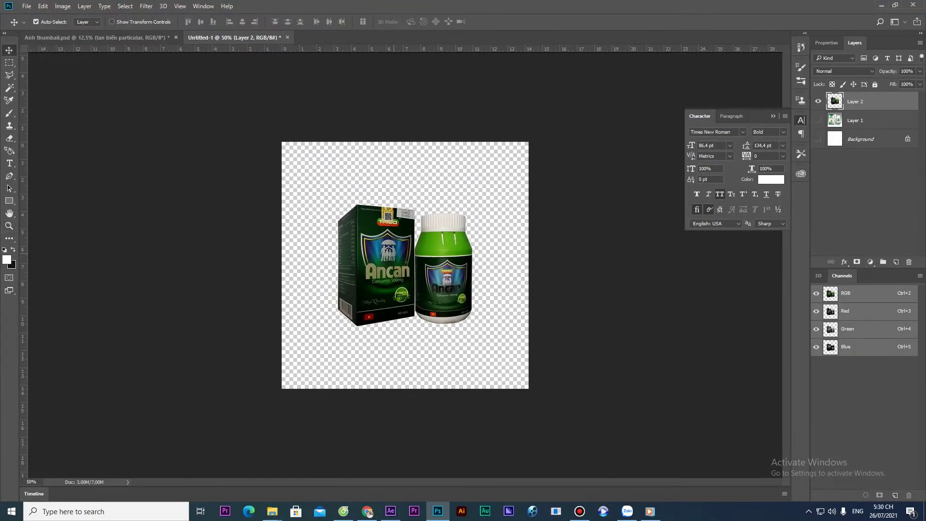
Save the cut-out as a PNG named Sp in the "Bai 4 - Hieu ung vet sang cho san pham" folder
key(ctrl+s)
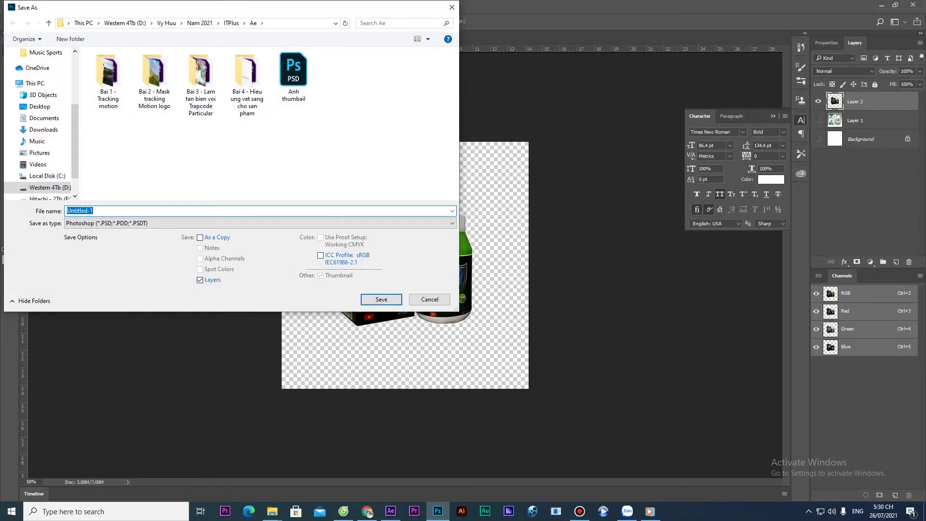
click(261, 223)
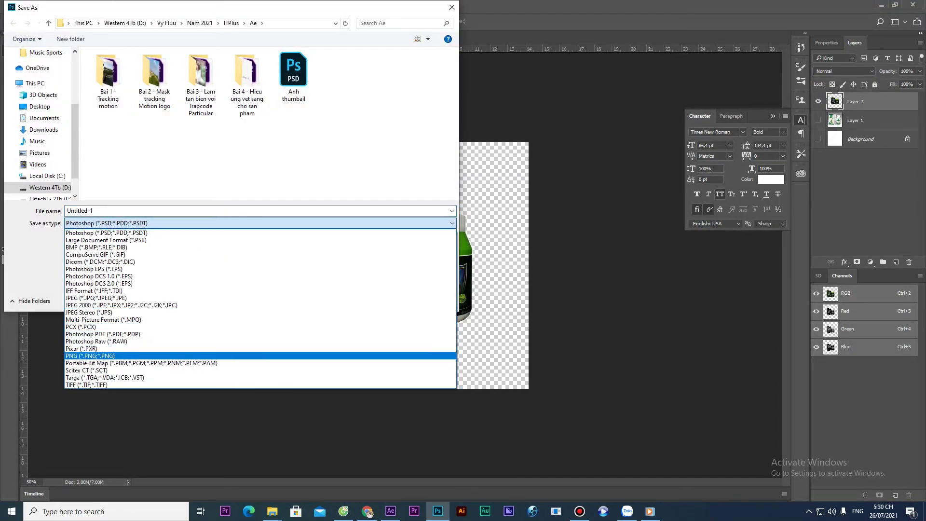
key(Return)
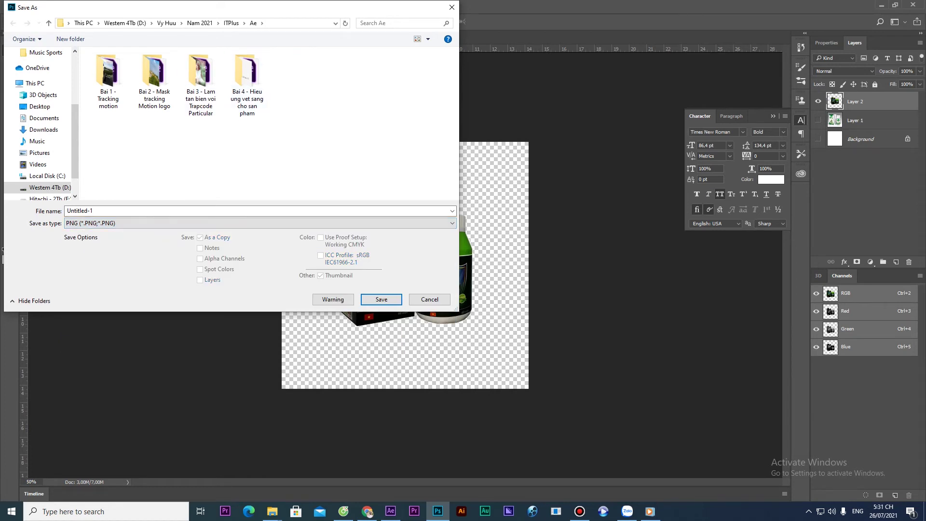
double_click(247, 82)
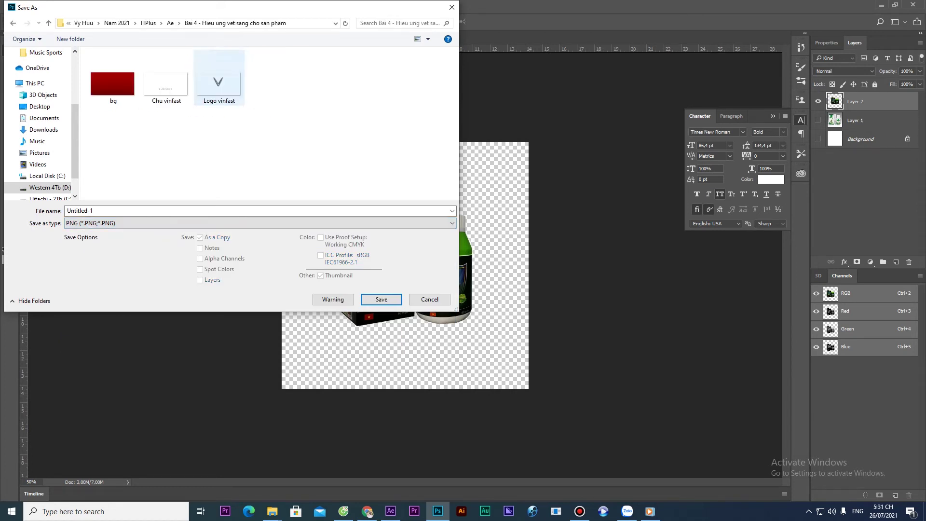
text(sp)
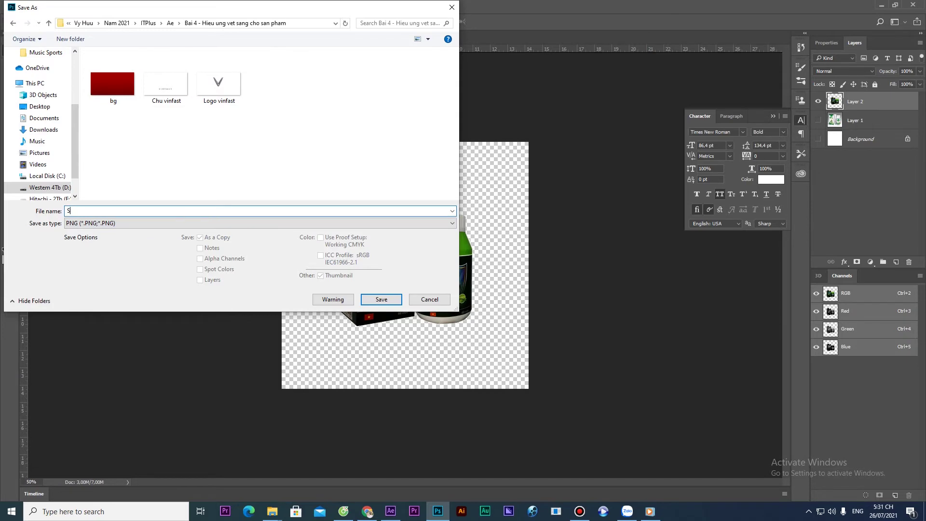
key(Return)
key(Return)
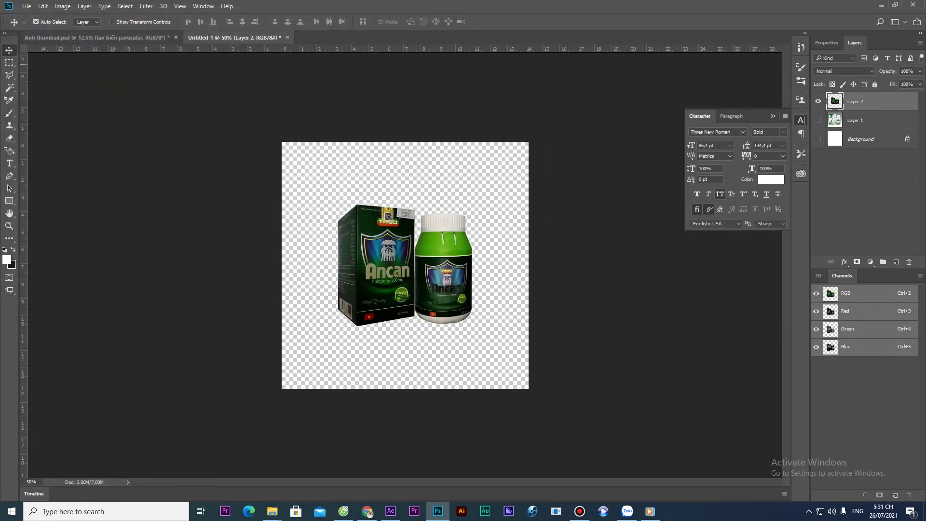
Switch to After Effects, import Sp.png from the "Bai 4 - Hieu ung vet sang cho san pham" folder, and create a composition from it
key(alt+Tab)
key(alt+Tab)
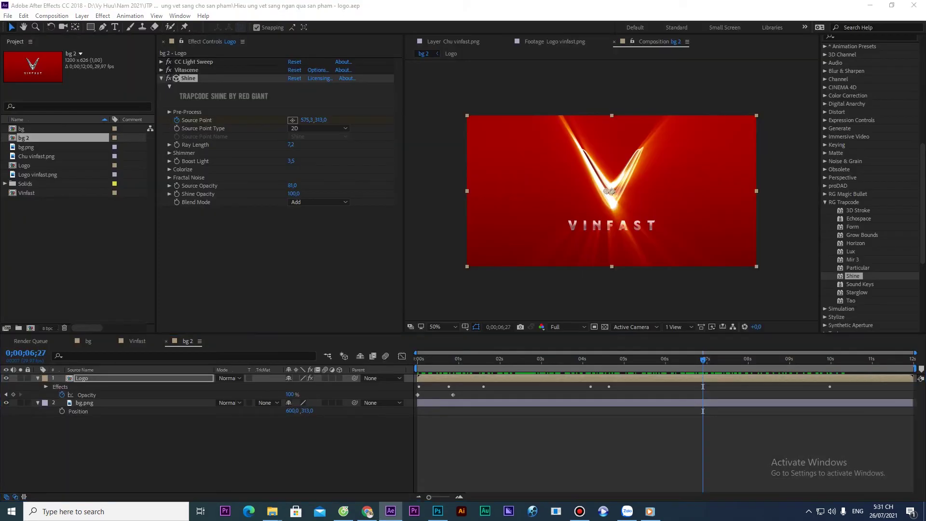
key(alt+Tab)
key(alt+Tab)
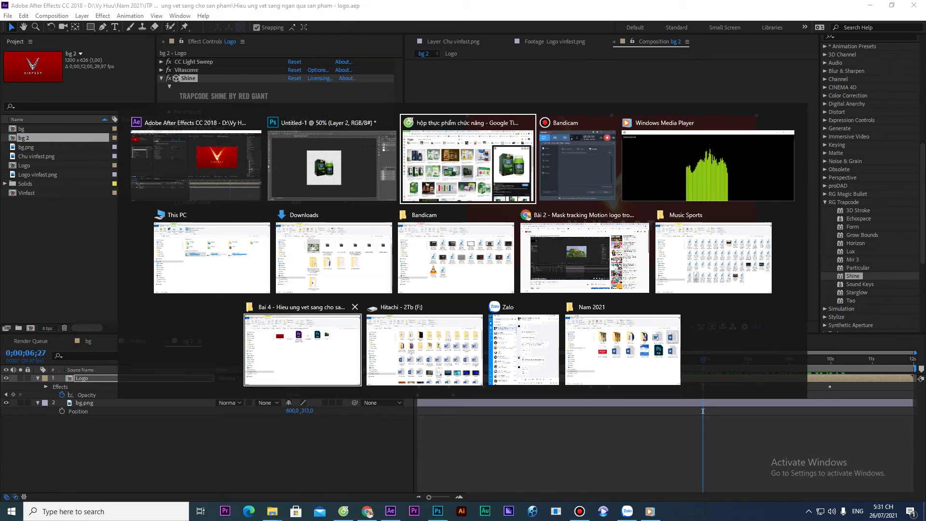
click(303, 350)
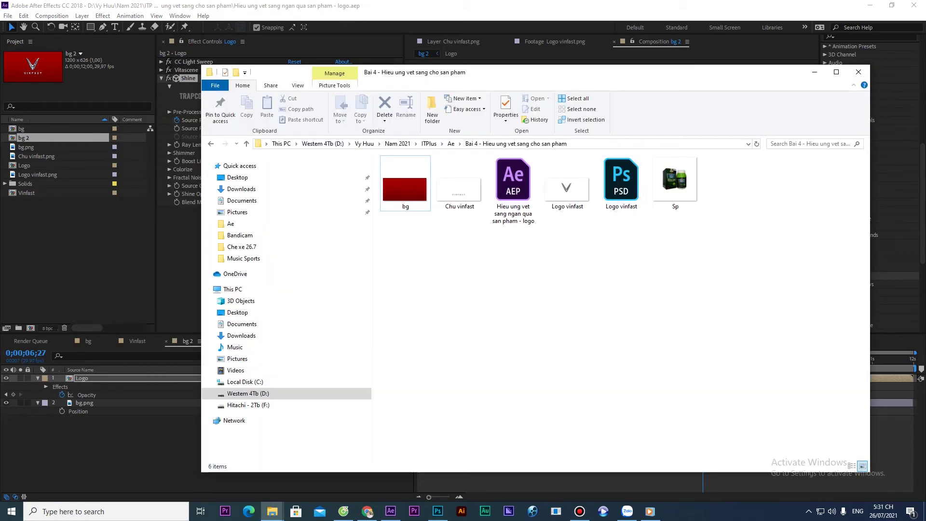
drag(675, 183, 86, 256)
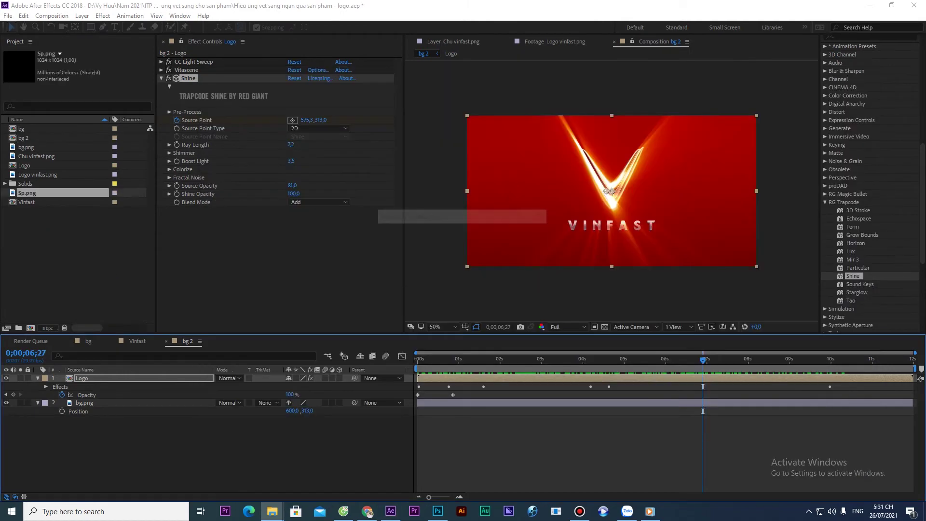
click(87, 256)
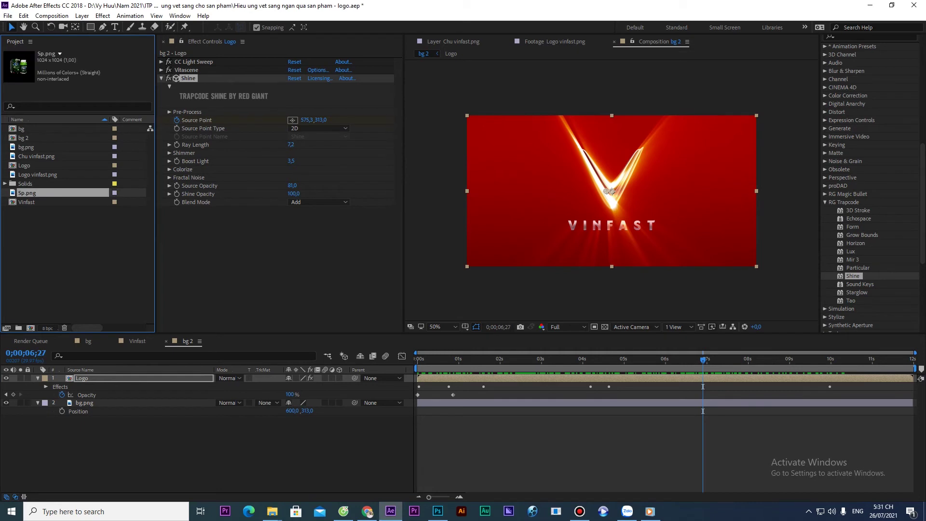
drag(27, 193, 30, 328)
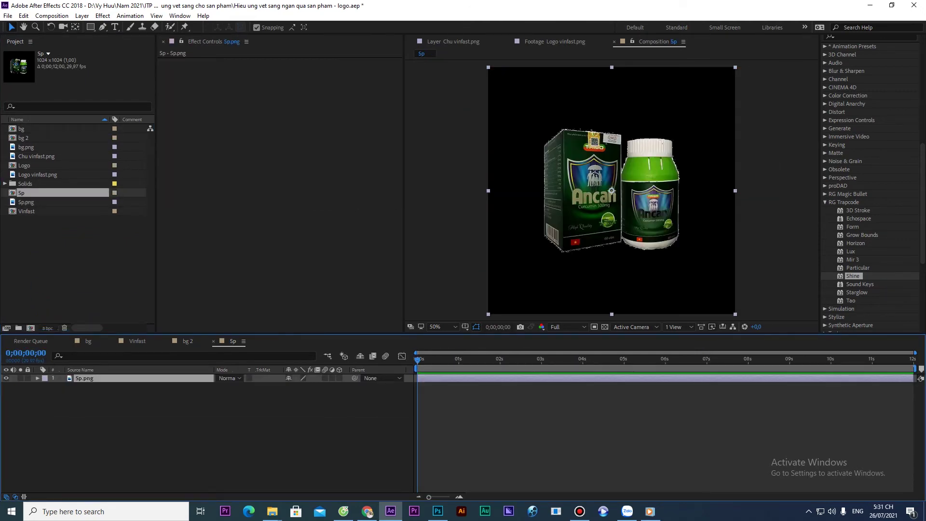
mouse_move(418, 360)
mouse_down()
mouse_move(441, 360)
mouse_move(417, 360)
mouse_up()
Create a composition-sized solid layer in white (FFFFFF) in the Sp composition
right_click(112, 404)
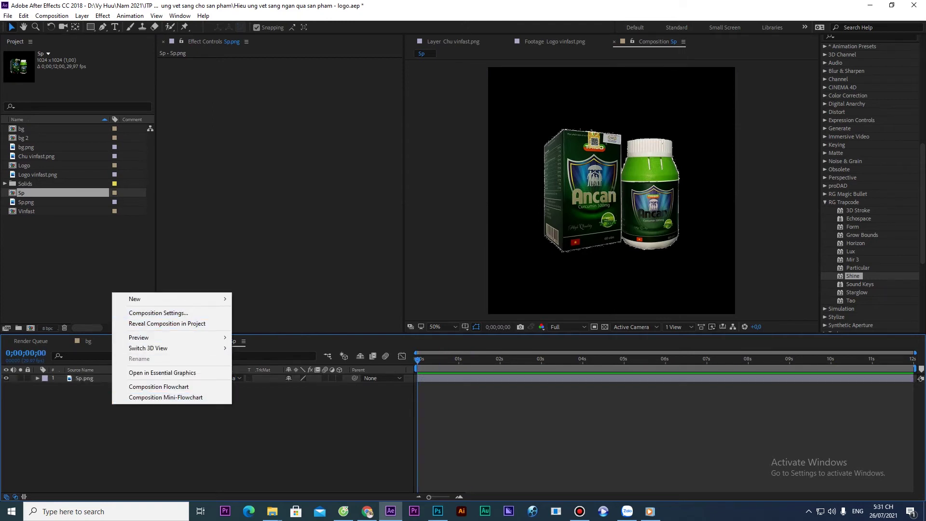
mouse_move(145, 299)
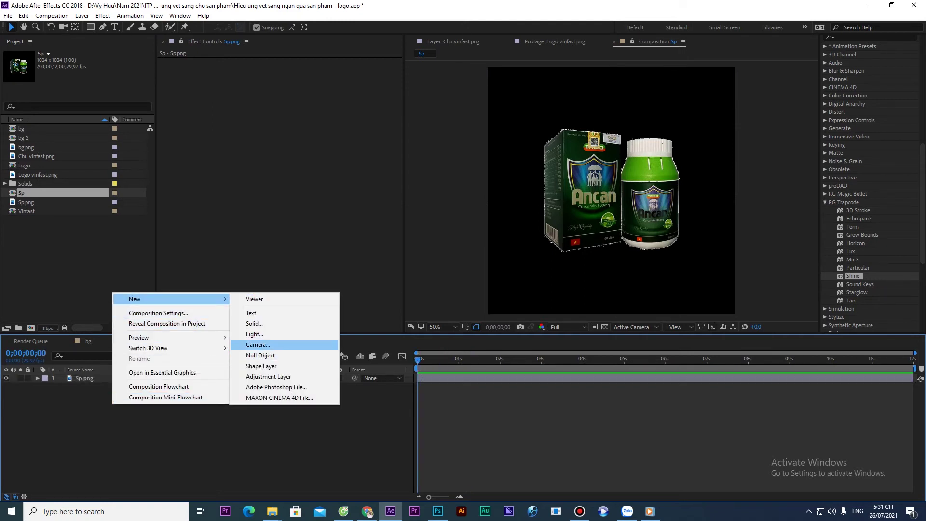
click(255, 323)
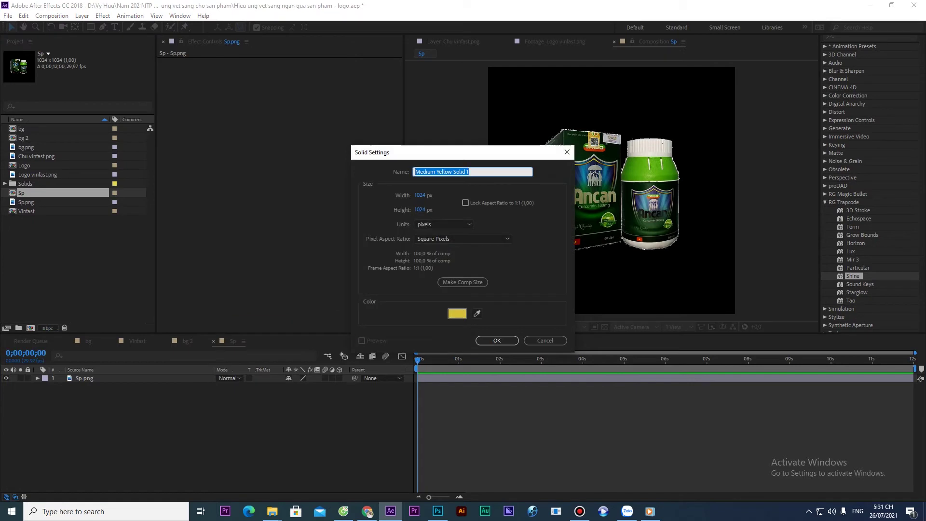
click(457, 314)
text(FFFFFF)
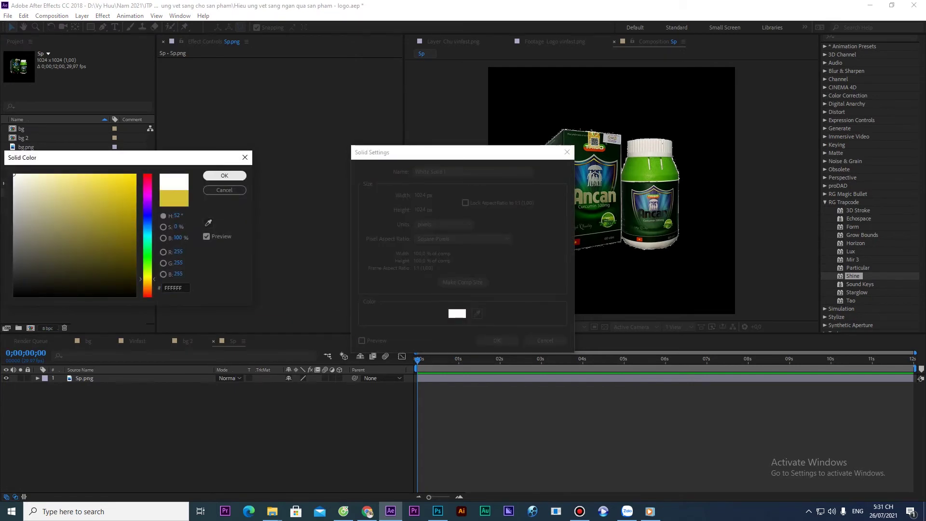
key(Return)
click(497, 341)
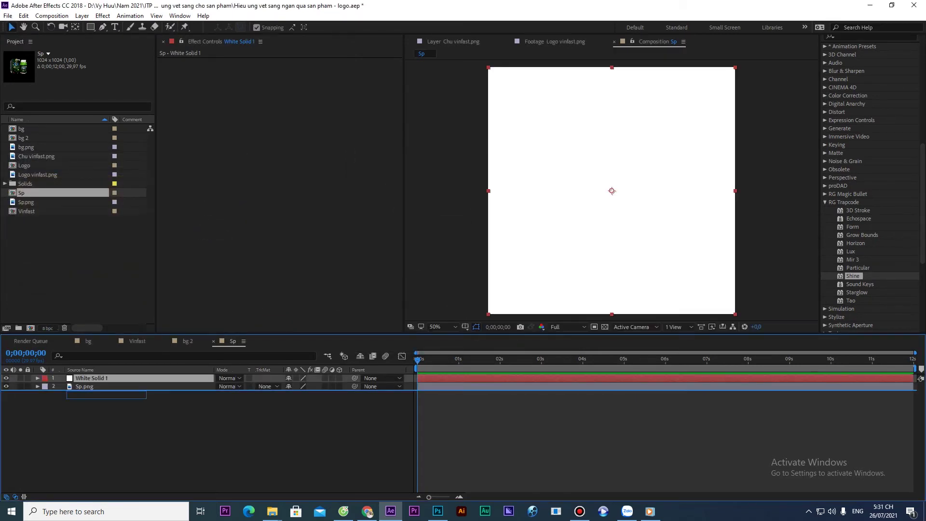
Place the white solid beneath the Sp.png layer as the product's background
drag(106, 395, 106, 391)
scroll(612, 190, up, 2)
scroll(611, 191, down, 3)
scroll(612, 191, up, 3)
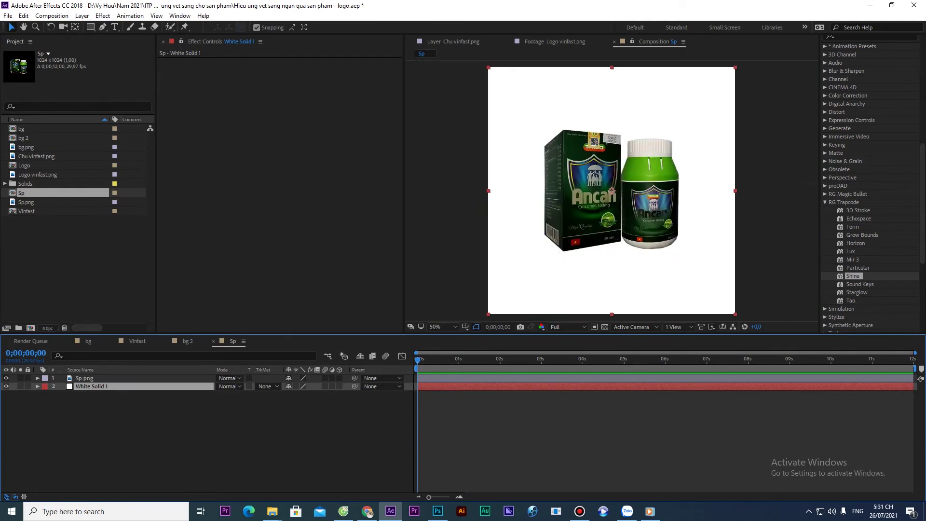
scroll(612, 190, down, 2)
mouse_move(612, 191)
mouse_down()
mouse_move(591, 215)
mouse_move(609, 190)
mouse_up()
click(144, 420)
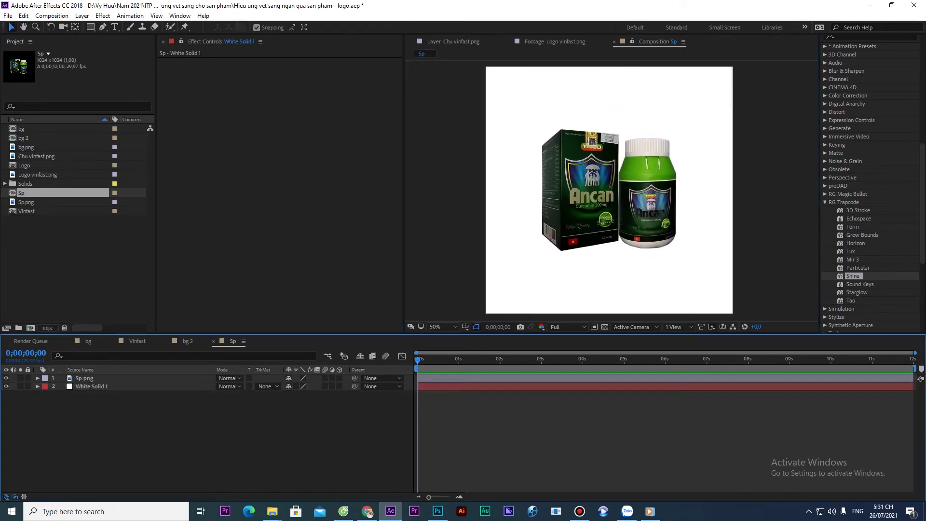
Find the CC Light Sweep effect and apply it to the Sp.png layer
click(107, 386)
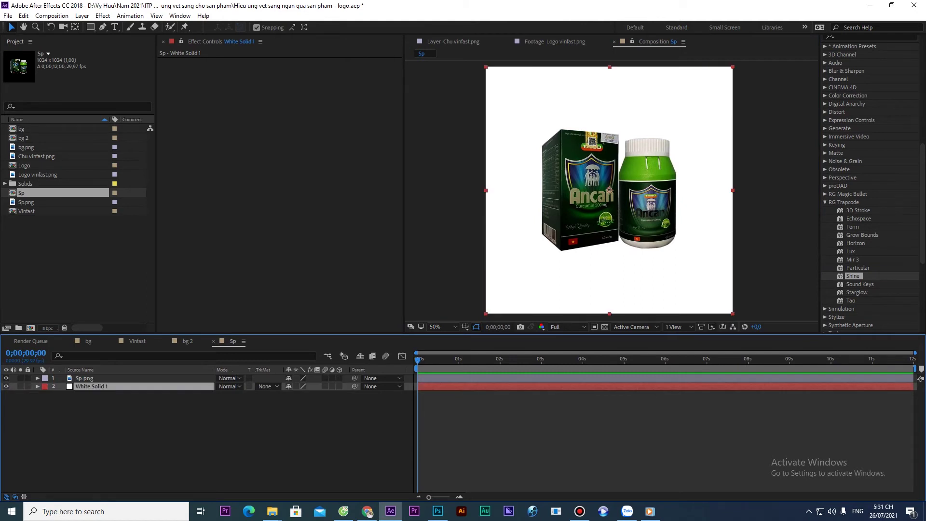
scroll(870, 193, up, 5)
click(861, 275)
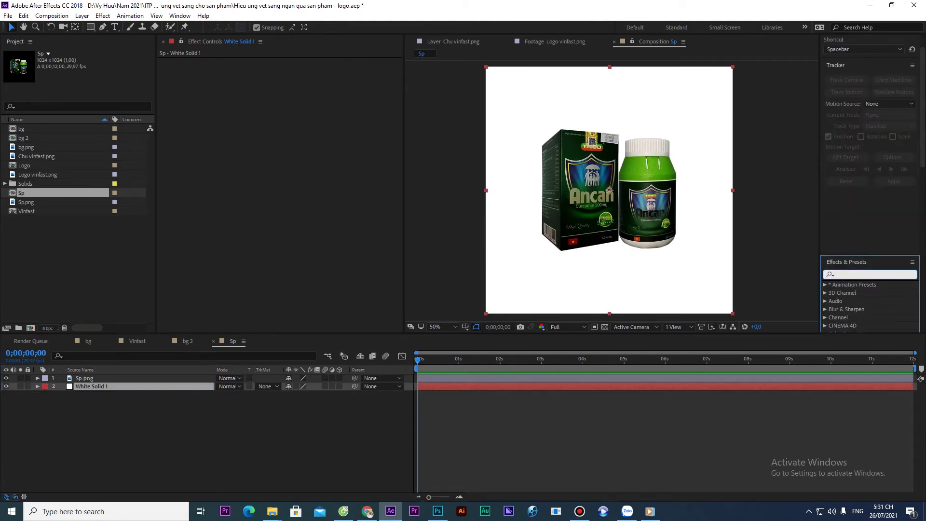
text(cc l)
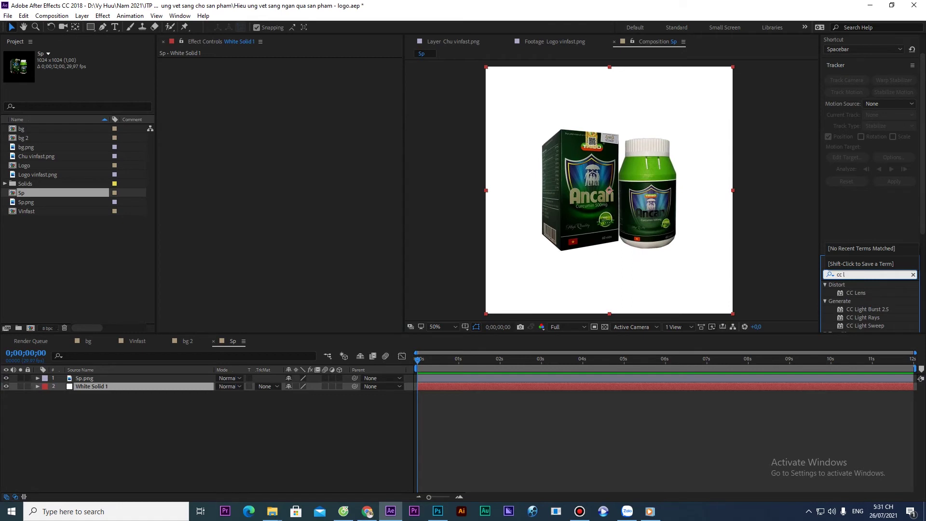
scroll(868, 290, down, 1)
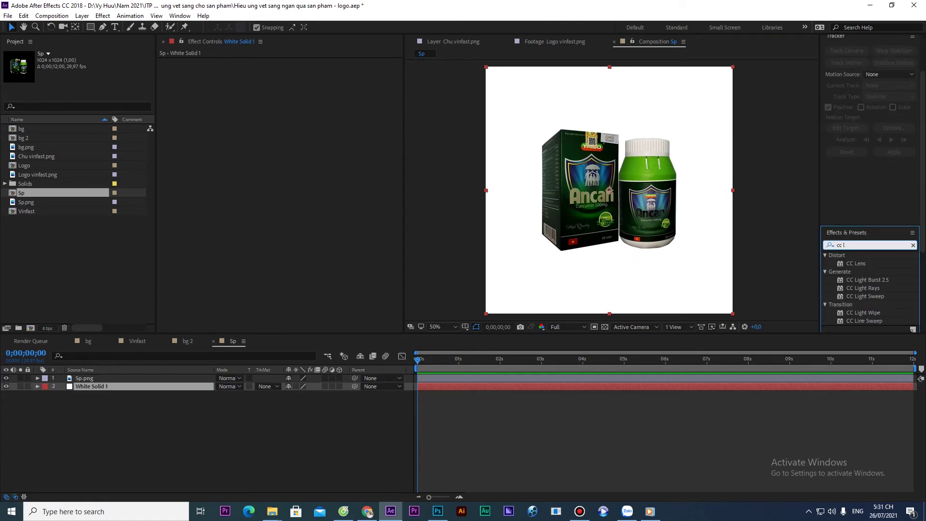
click(866, 296)
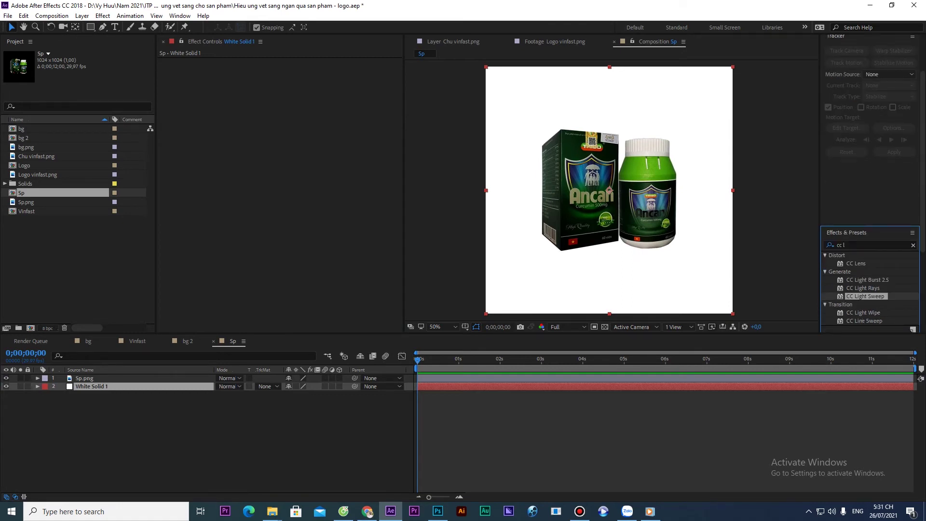
click(85, 378)
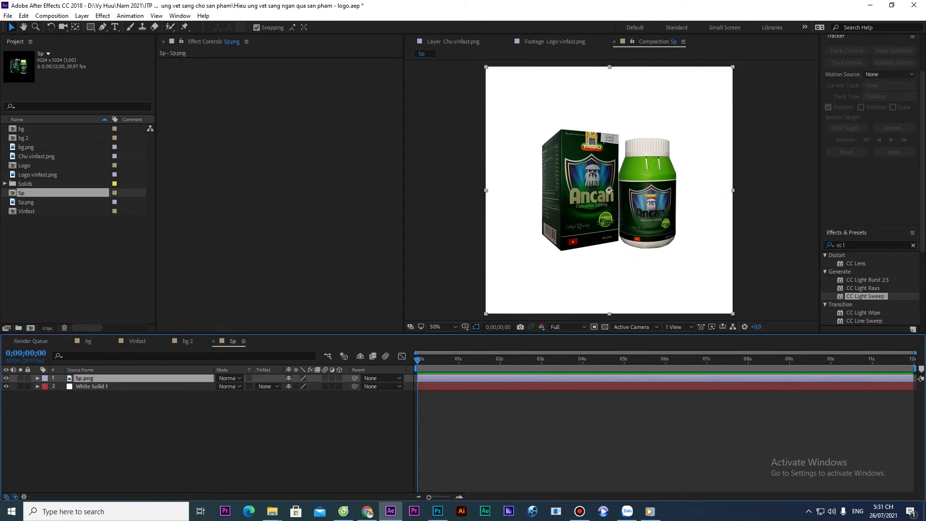
double_click(866, 296)
Keyframe the light sweep's Center across the product, from 124, 534 at 1 second to 956, 534 at 3 seconds
drag(610, 128, 516, 194)
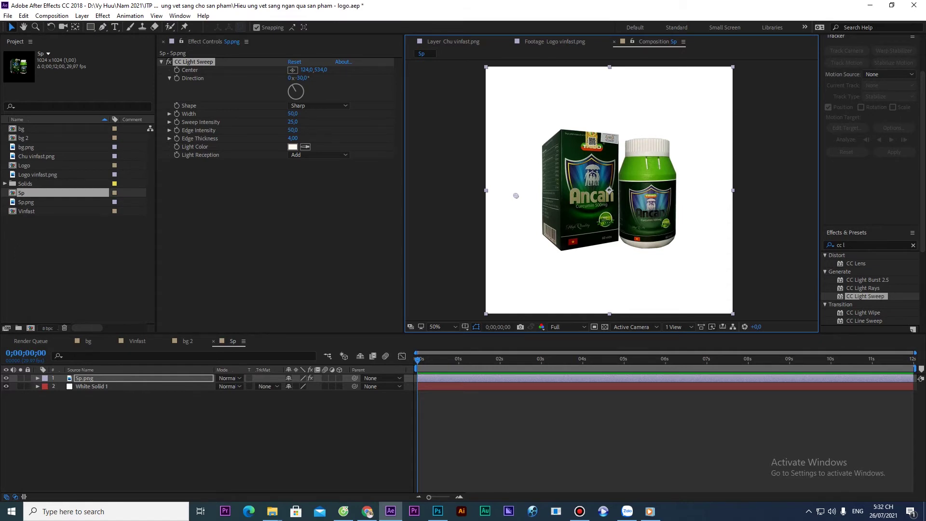
key(space)
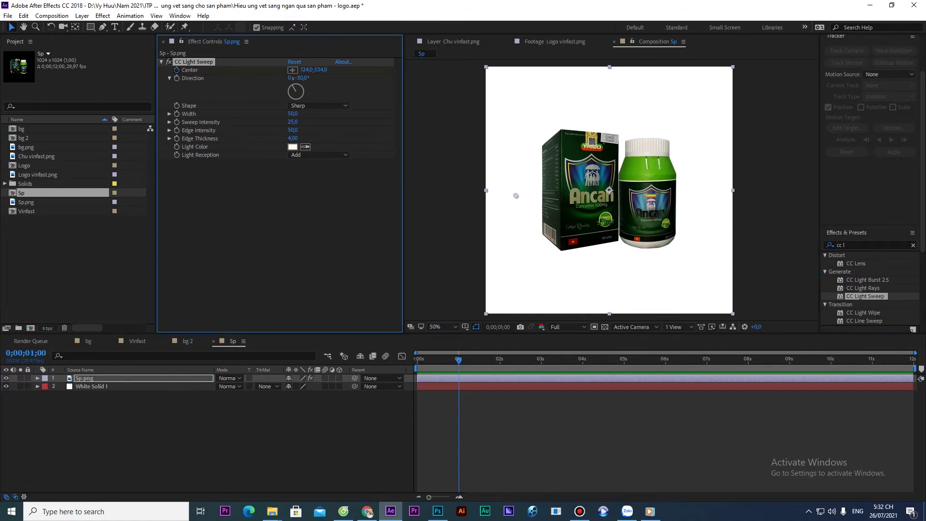
key(space)
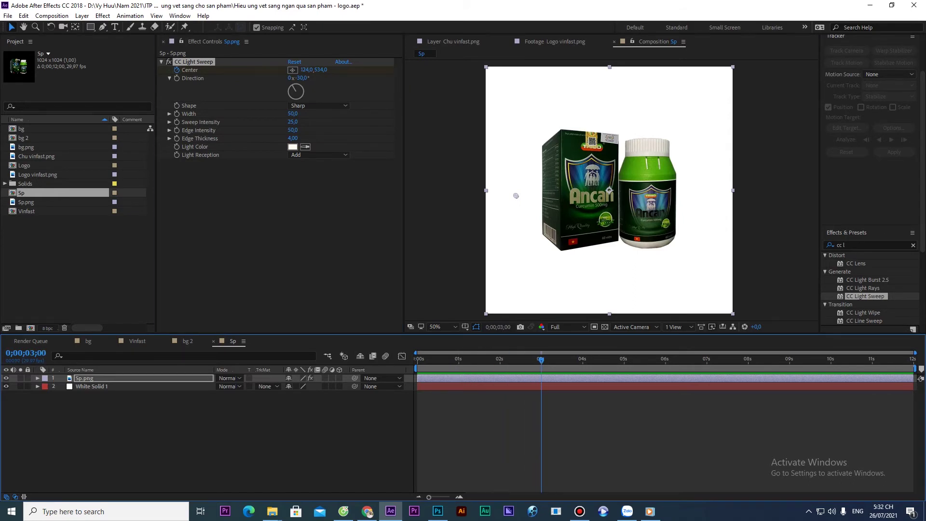
drag(307, 70, 708, 70)
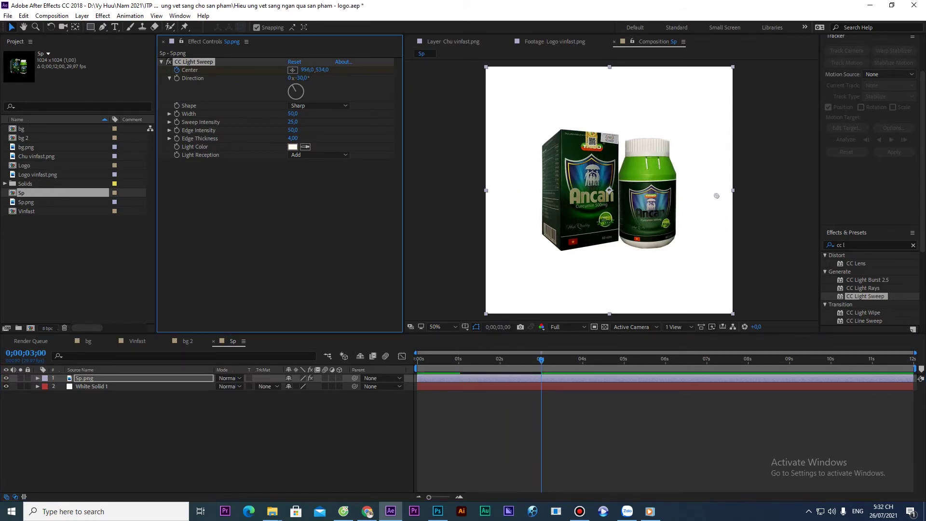
Copy the Shine effect from the Logo layer in the bg 2 composition onto the Sp.png layer
click(126, 427)
click(84, 378)
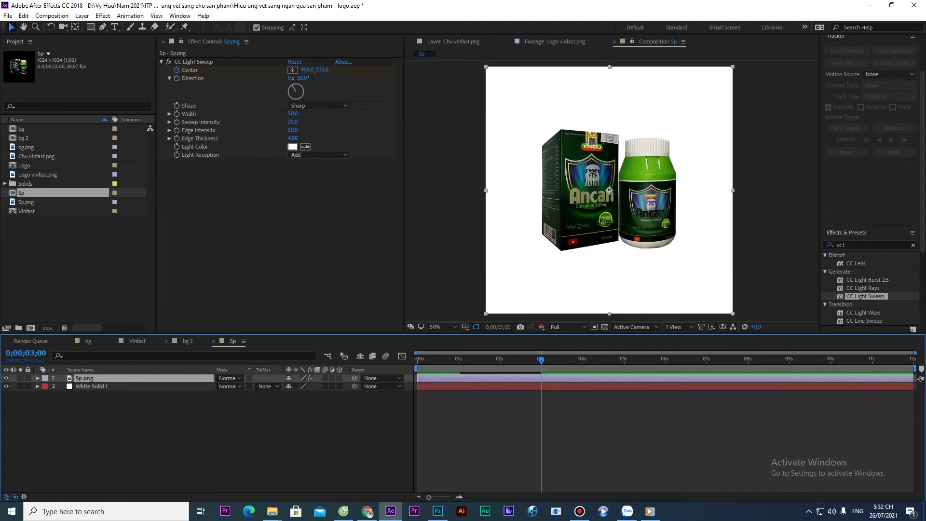
click(187, 341)
click(569, 444)
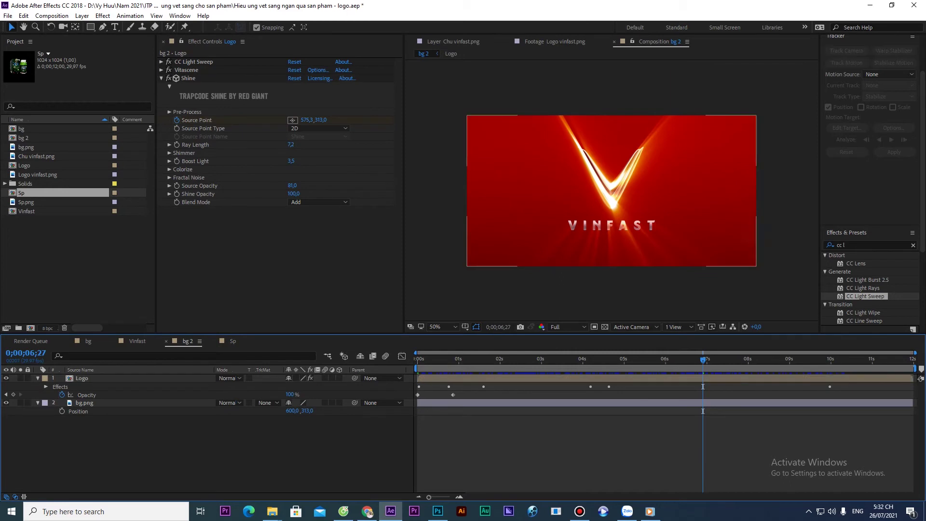
click(82, 378)
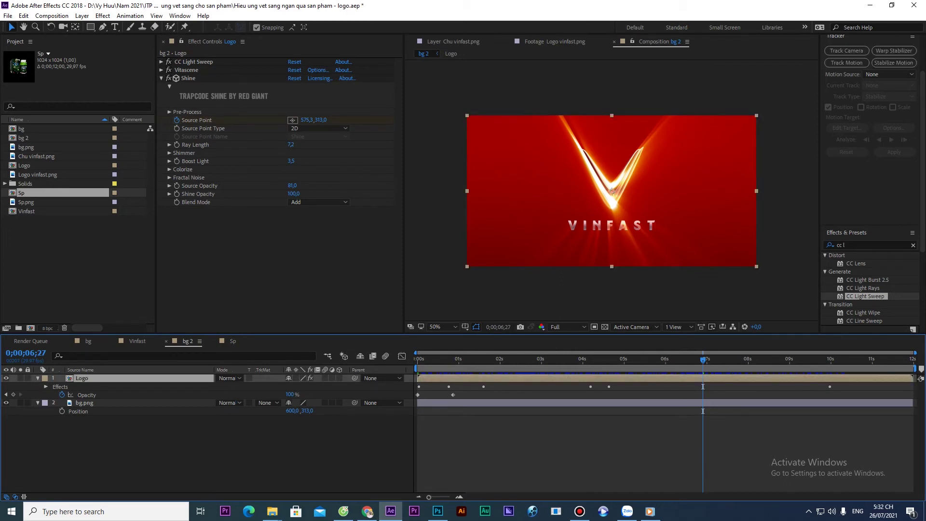
click(188, 78)
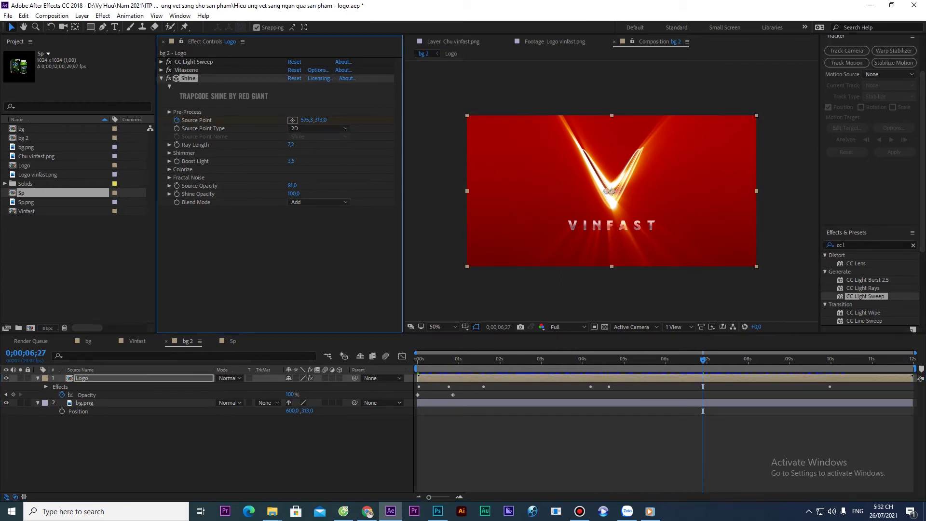
click(233, 341)
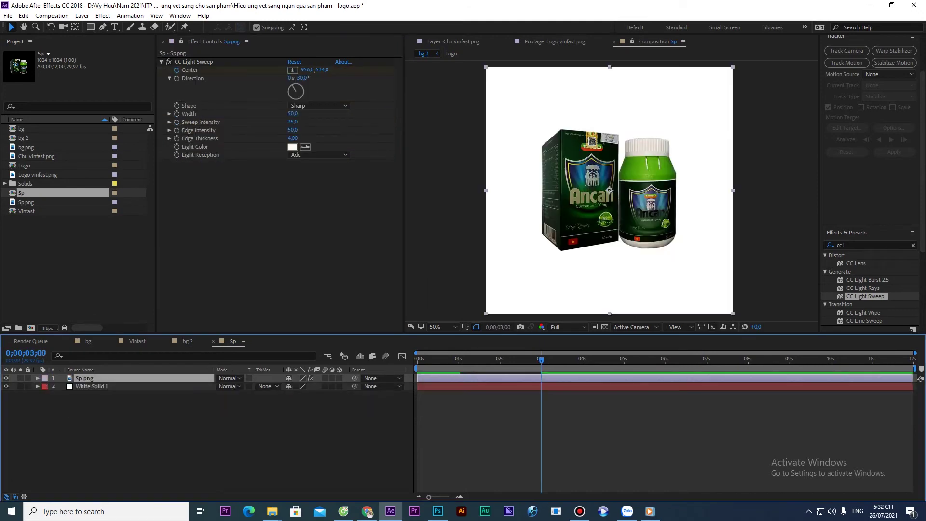
click(193, 434)
click(85, 378)
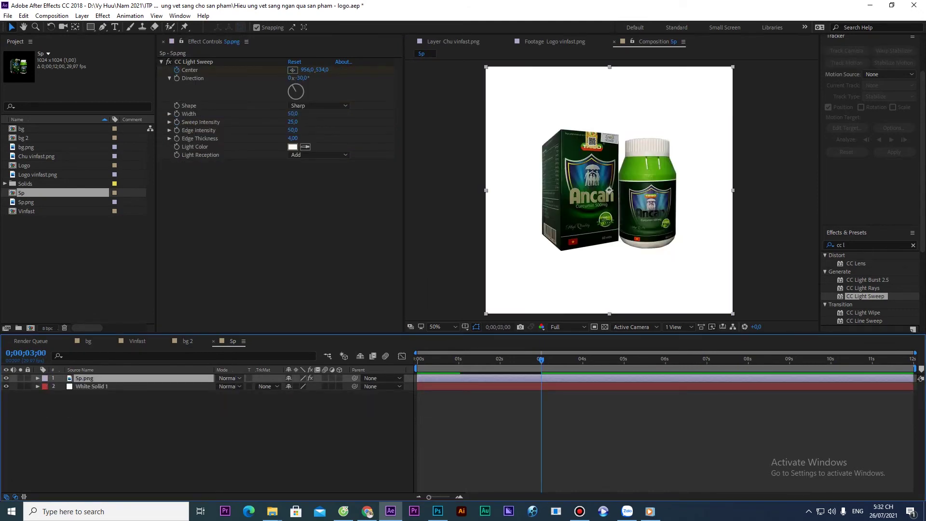
key(ctrl+v)
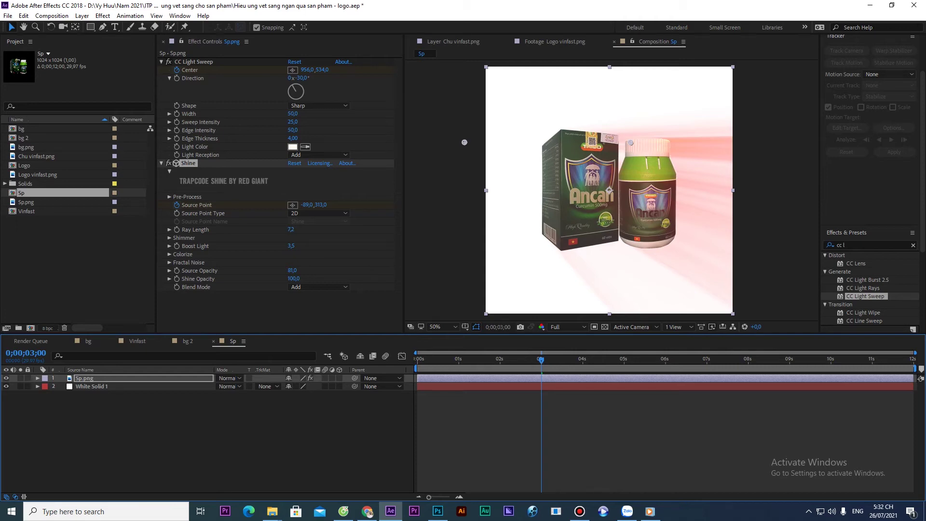
Reveal the Sp.png layer's keyframes and move the playhead to the first Center keyframe at 0;00;01;00
key(u)
drag(541, 360, 460, 360)
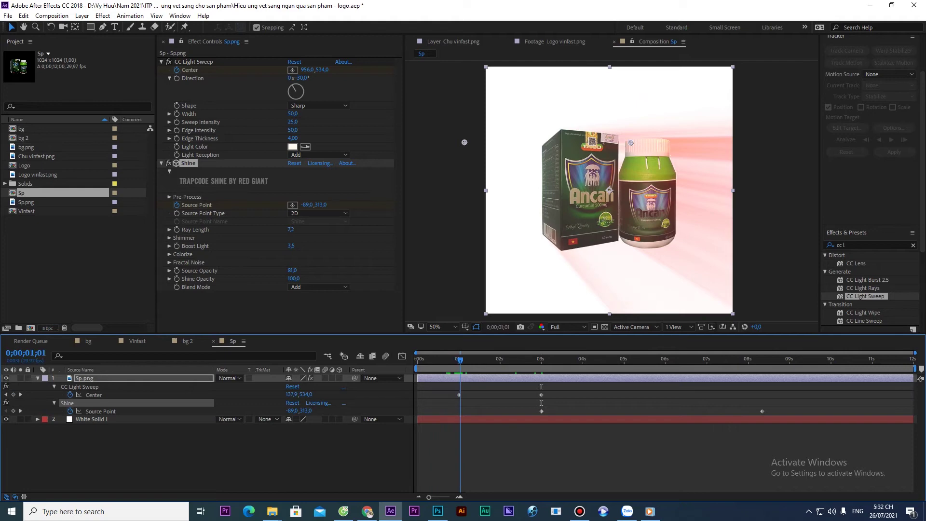
key(F2)
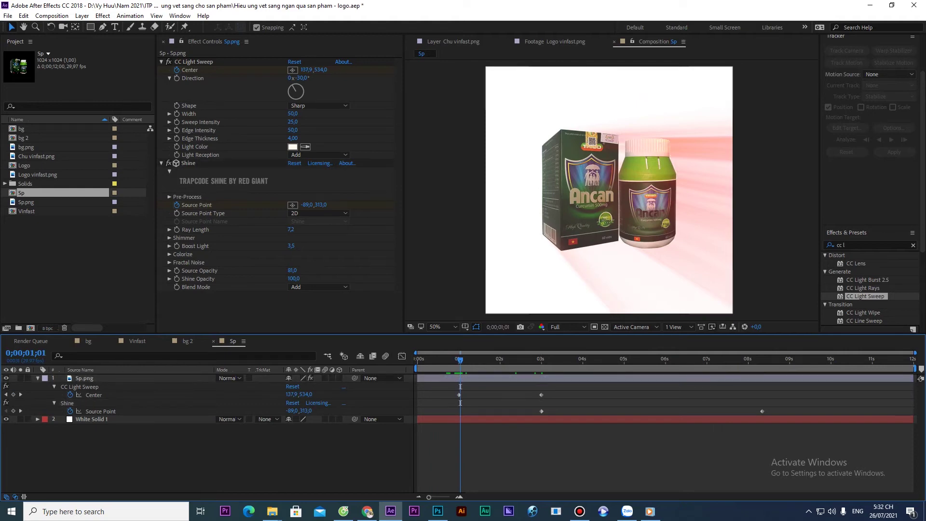
key(Page_Up)
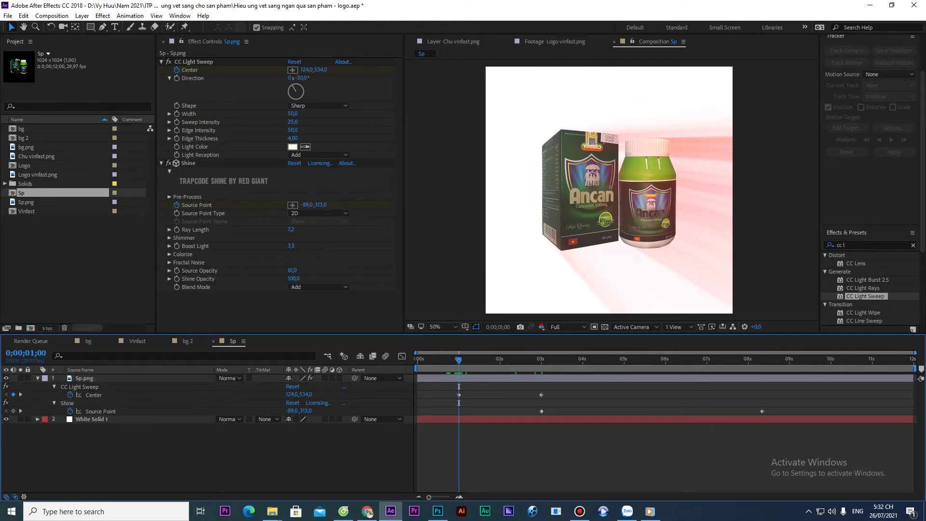
Undo the trial change to the light sweep's direction and disable CC Light Sweep with its settings collapsed
drag(302, 78, 260, 78)
key(ctrl+z)
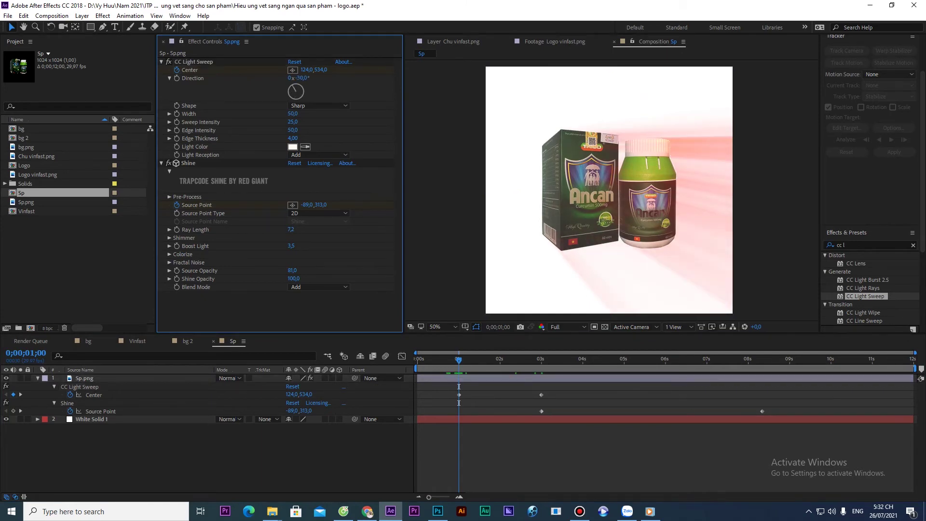
click(162, 62)
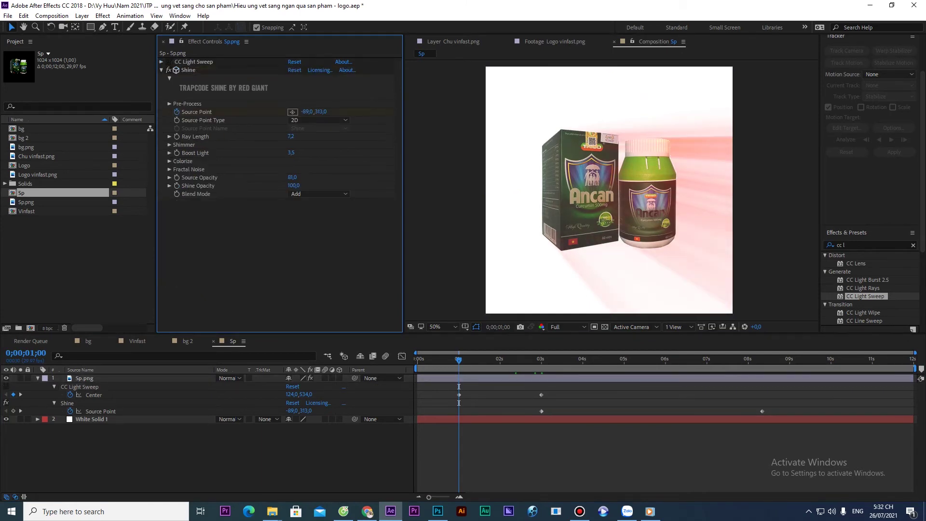
Try reducing Shine's Ray Length to 0 on the Sp.png layer
click(169, 61)
drag(291, 136, 255, 136)
key(ctrl+z)
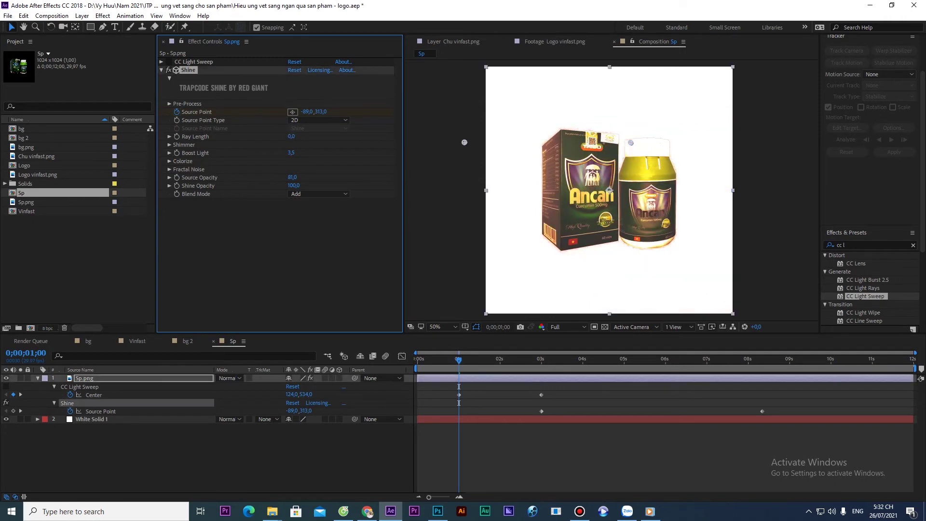
key(ctrl+z)
Keyframe Shine's Source Point at -770, 313 at 0;00;01;00
drag(307, 112, 0, 111)
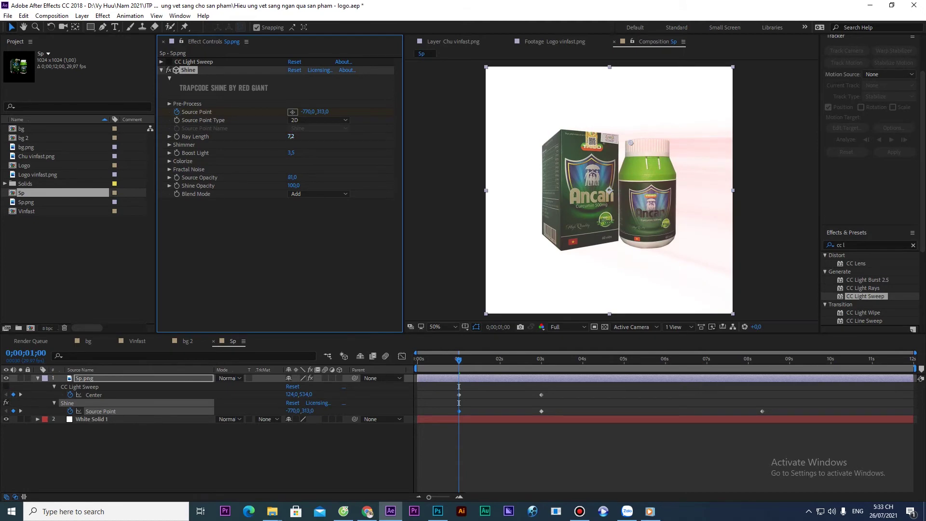
Try lower Boost Light and Source Opacity values and a Ray Length of 0 for Shine
drag(291, 153, 282, 137)
key(ctrl+z)
key(ctrl+z)
drag(292, 178, 251, 178)
click(291, 136)
text(0)
key(Return)
key(ctrl+z)
Try Shine Opacity at 0 and at 100, previewing the animation between changes
drag(293, 185, 241, 186)
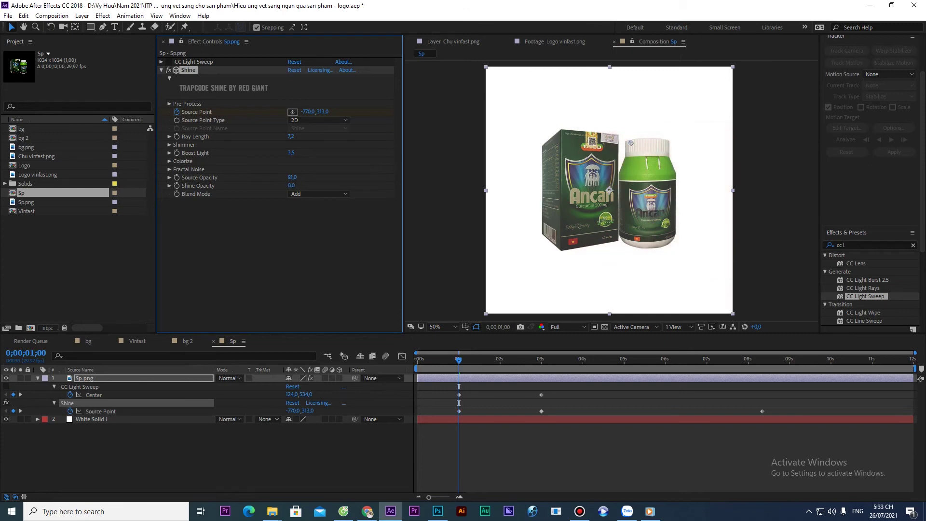
drag(458, 360, 522, 359)
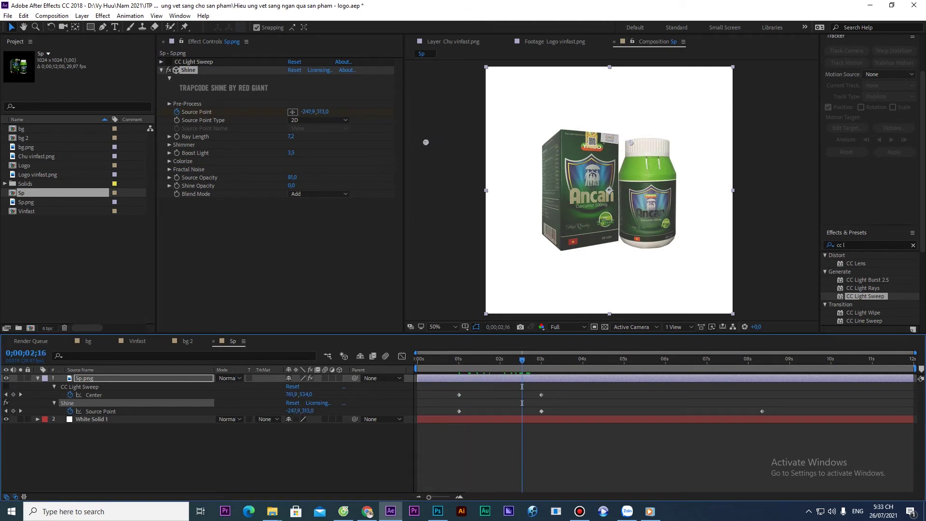
click(292, 186)
text(10)
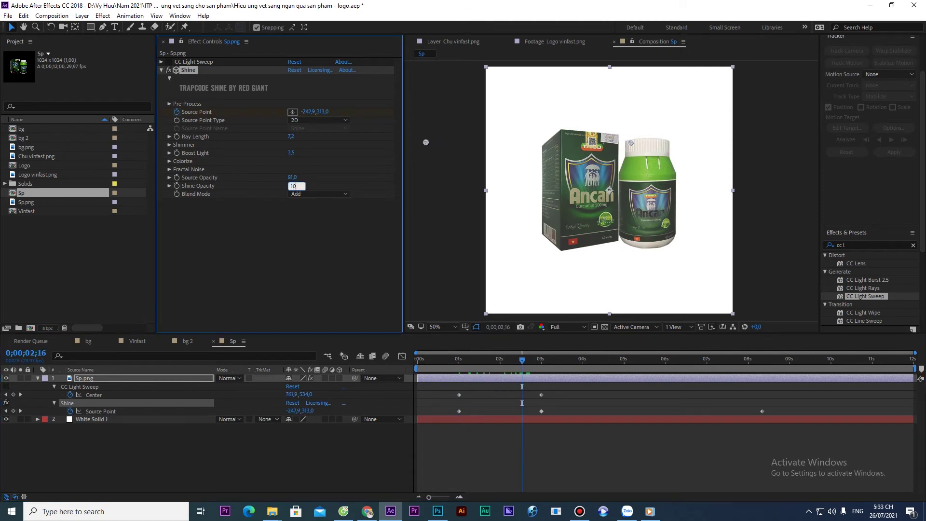
text(0)
key(Return)
key(space)
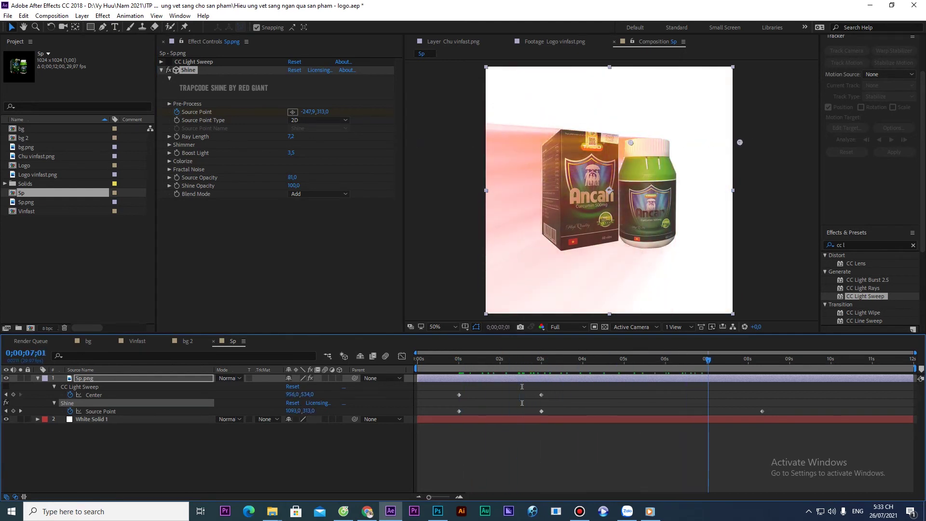
key(space)
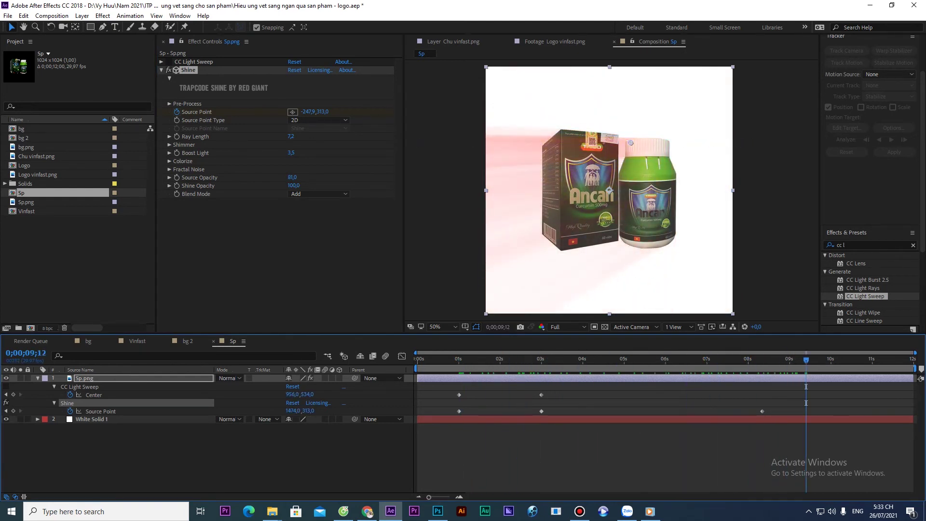
click(294, 185)
text(0)
key(Return)
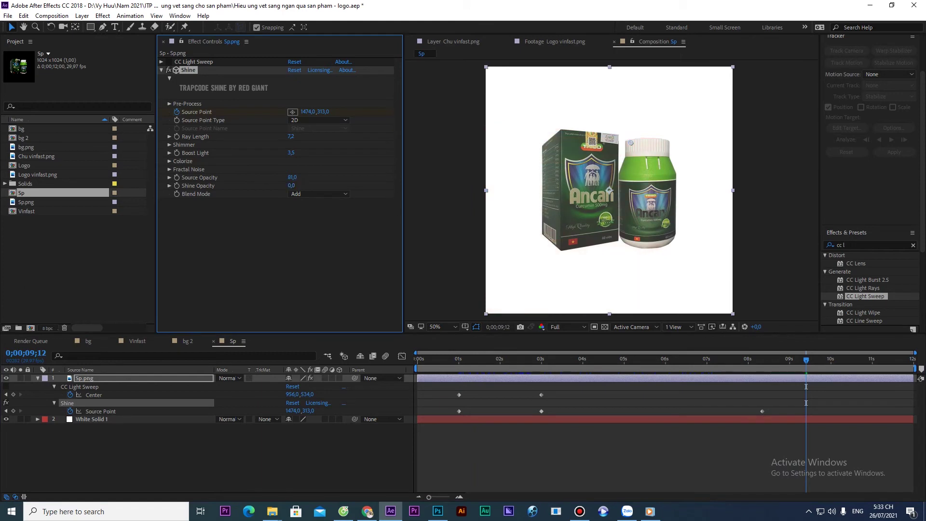
Undo the last Shine Opacity change and keyframe Shine Opacity from 0 at 0;00;00;16 to 100 at 0;00;01;10
drag(806, 359, 440, 359)
key(ctrl+z)
click(177, 186)
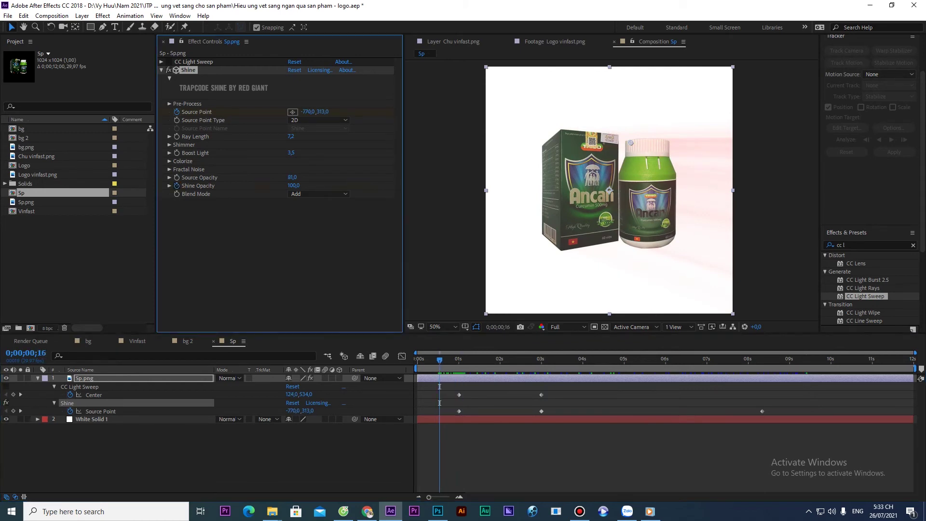
click(293, 186)
text(0)
key(Return)
drag(439, 359, 472, 360)
click(291, 186)
text(1)
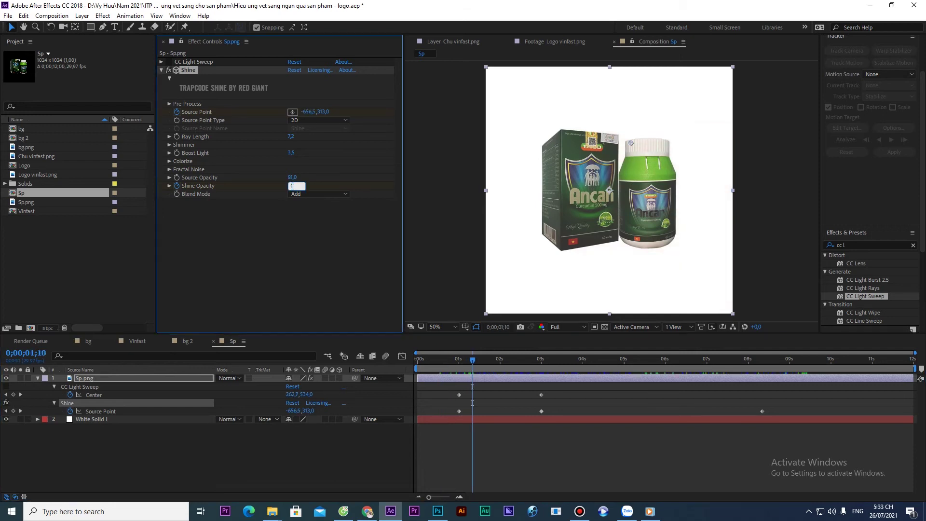
text(00)
key(Return)
Keyframe Shine Opacity from 99 at 0;00;08;05 down to 0 at 0;00;09;00
drag(472, 359, 755, 360)
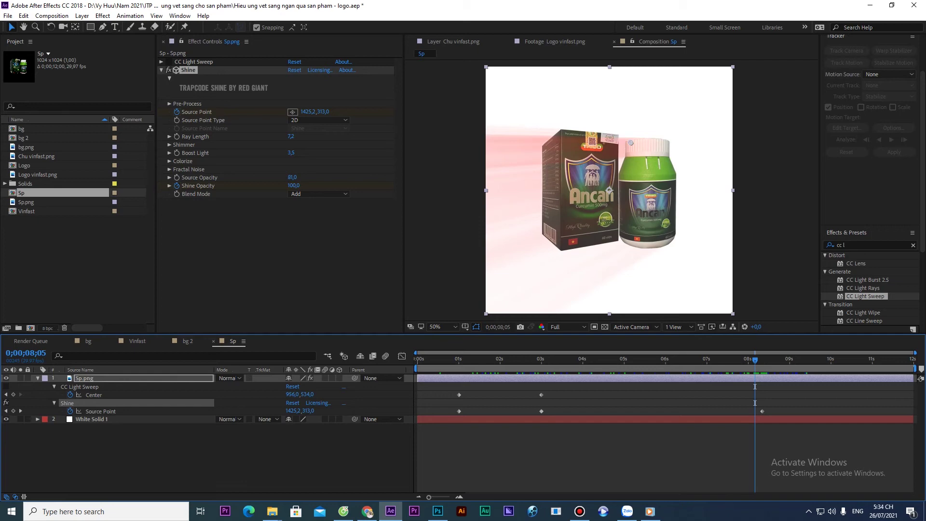
click(294, 185)
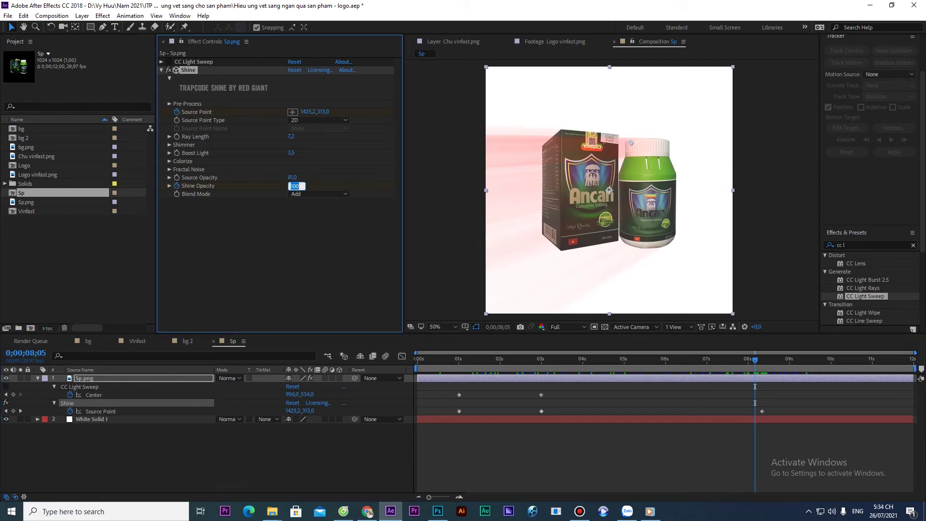
text(99)
key(Return)
drag(755, 360, 790, 360)
click(293, 186)
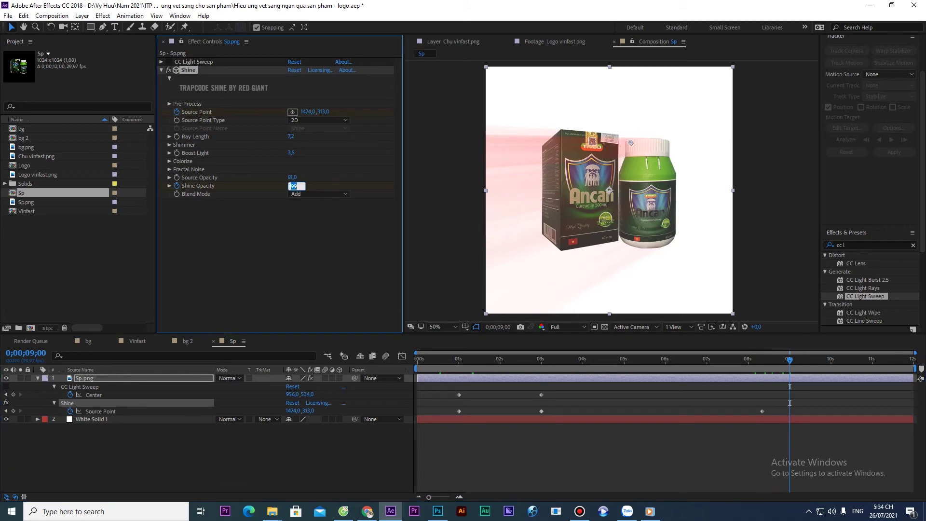
text(0)
key(Return)
Move Shine's last Source Point keyframe to just past 9 seconds and preview the animation
drag(762, 412, 776, 411)
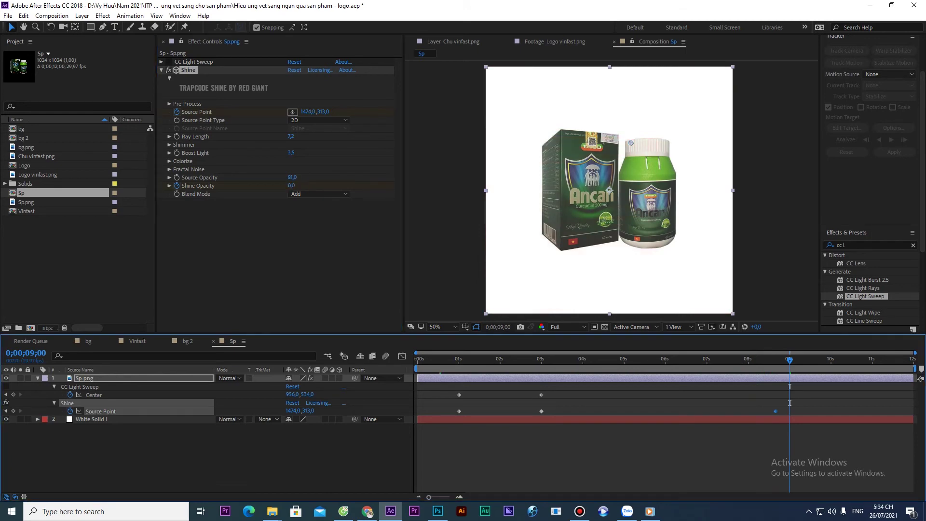
key(space)
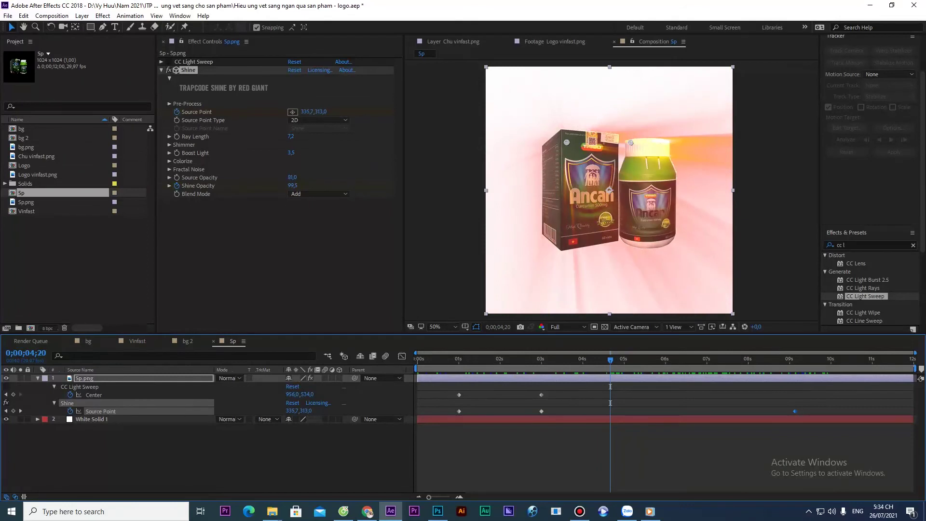
Try the Multiply, Overlay, Hard Light, Color Dodge, Lighten and Exclusion blend modes for Shine
click(318, 194)
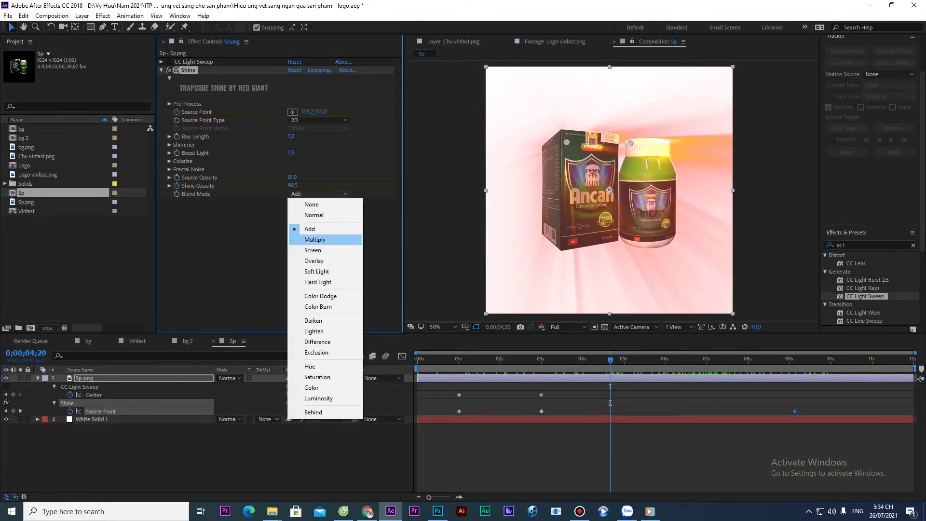
click(311, 240)
click(319, 194)
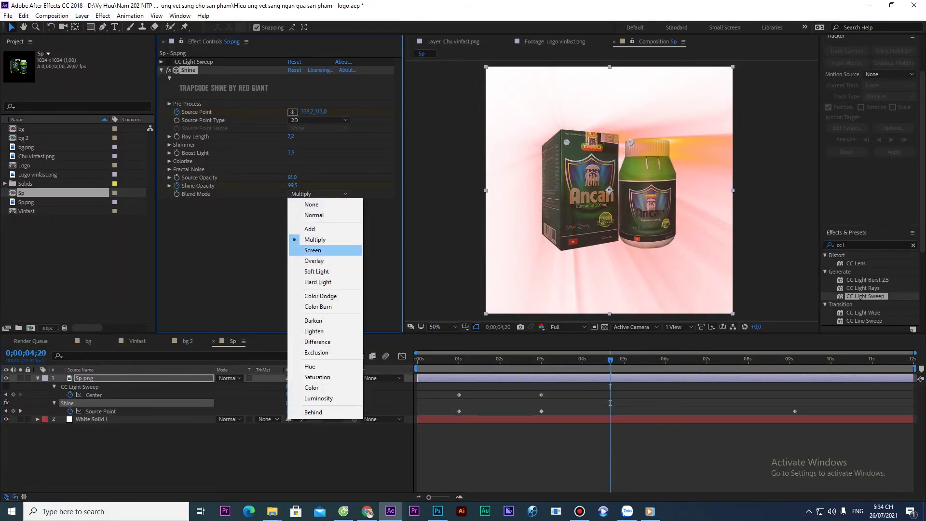
click(311, 256)
click(318, 194)
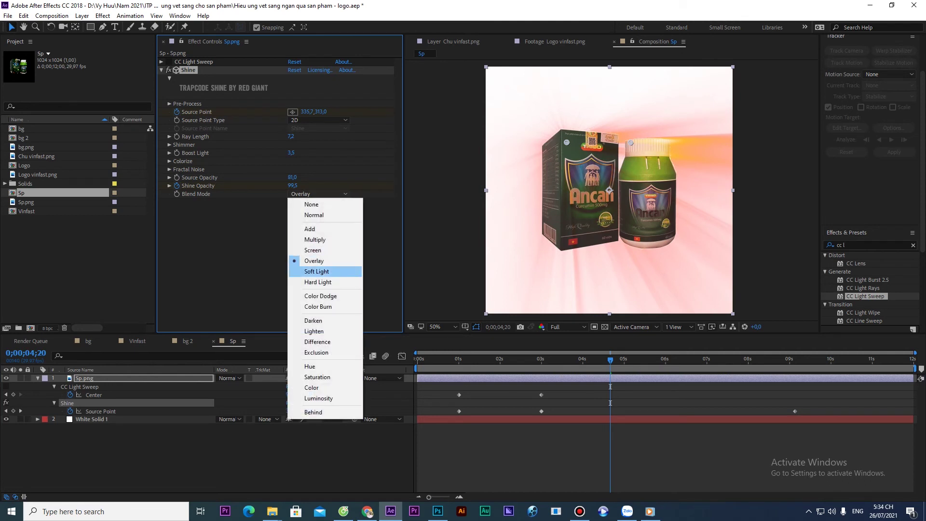
click(311, 273)
click(318, 194)
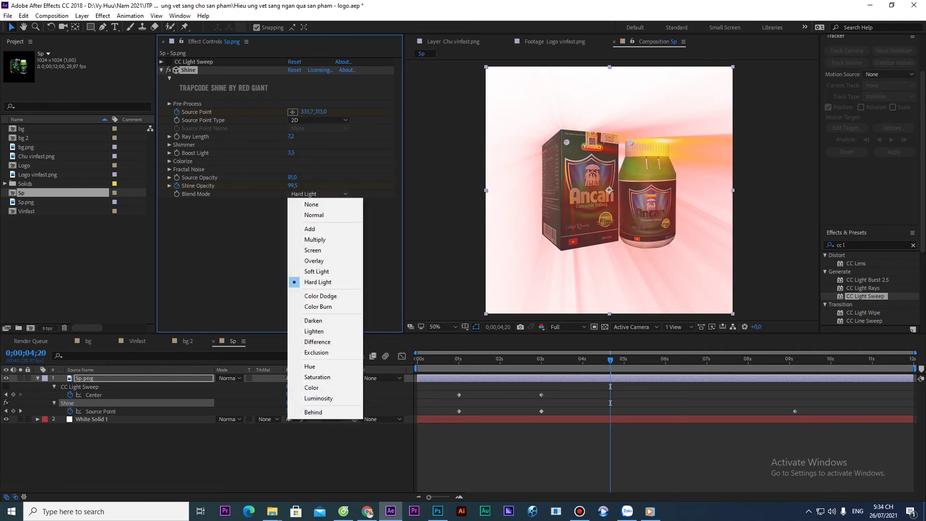
click(311, 296)
click(318, 194)
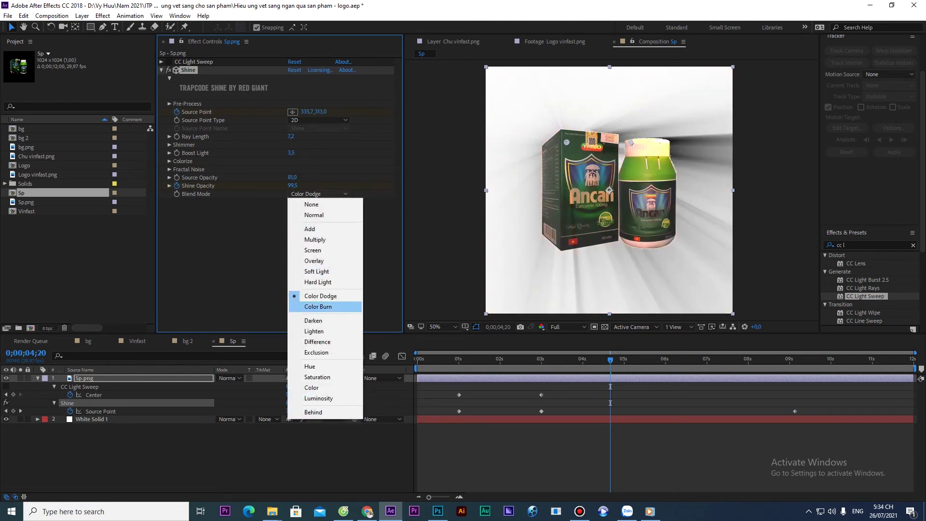
click(311, 329)
click(319, 194)
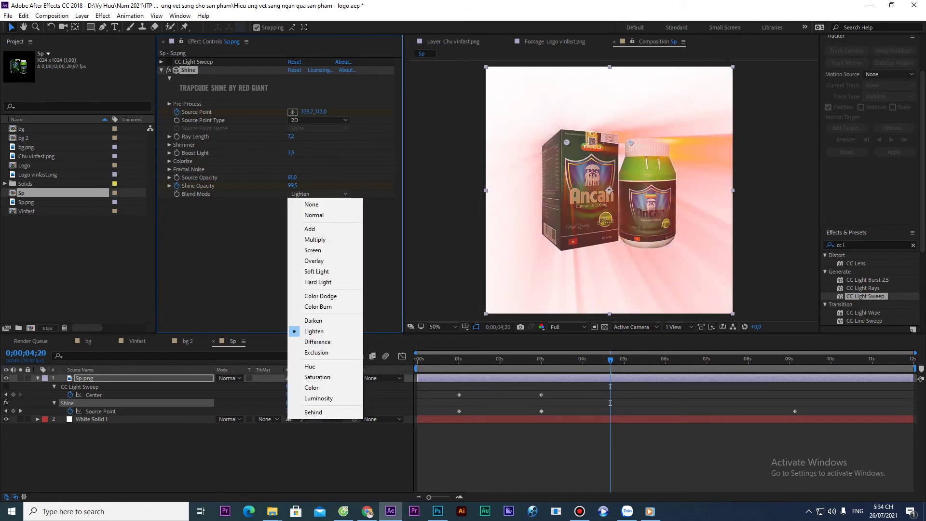
click(311, 353)
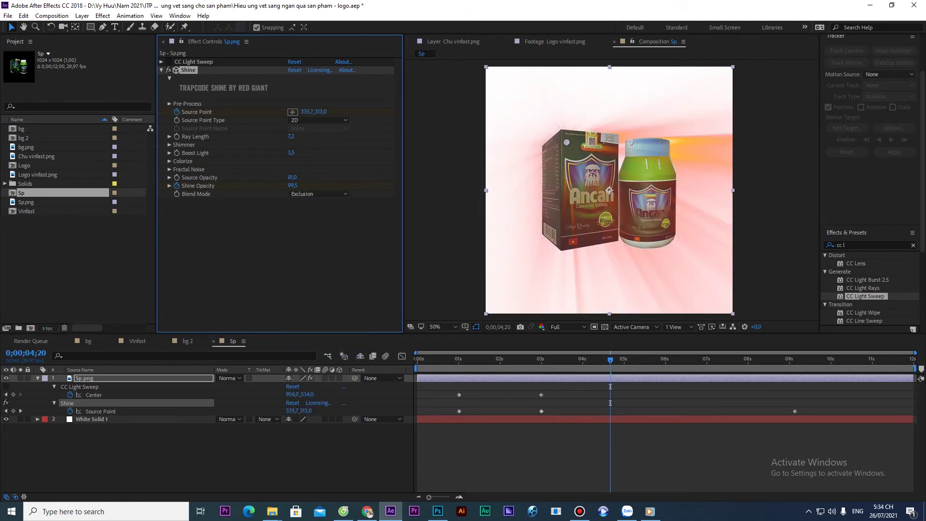
Set Shine's Blend Mode to Hue and preview the animation
click(318, 194)
click(311, 366)
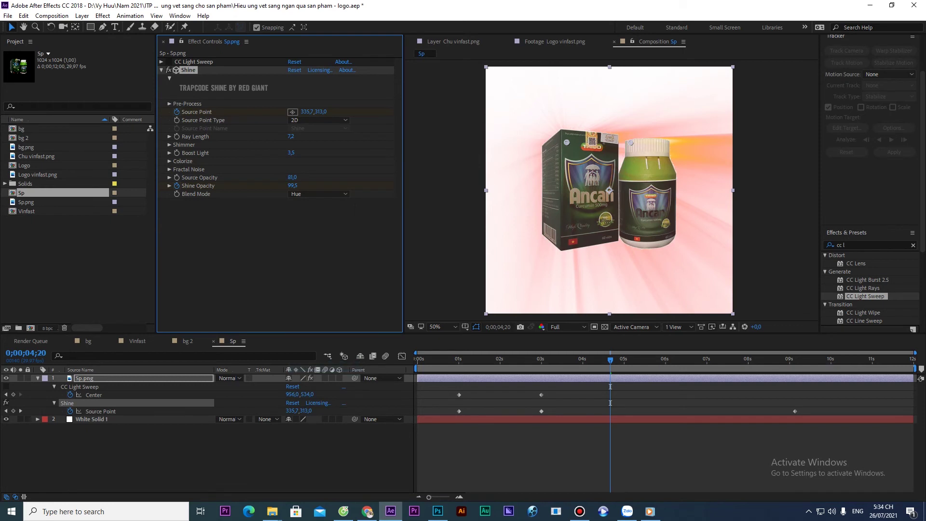
key(space)
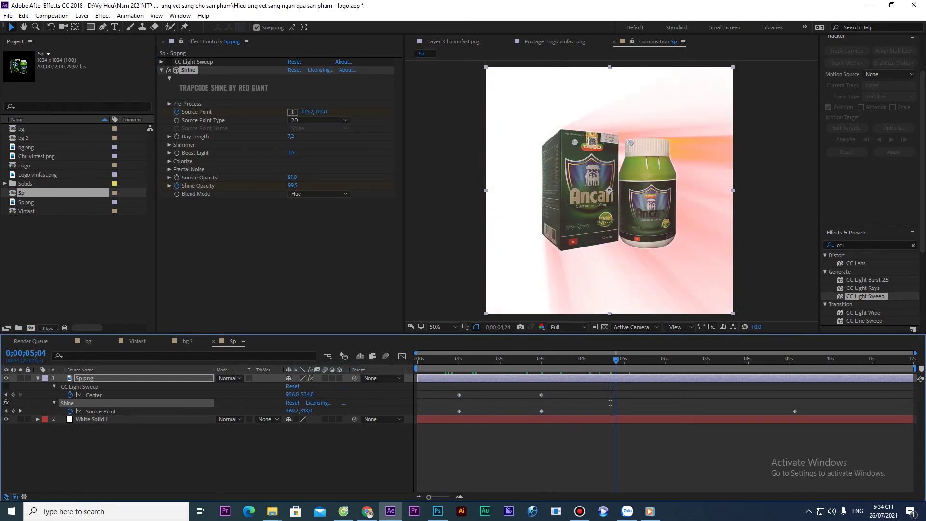
click(580, 511)
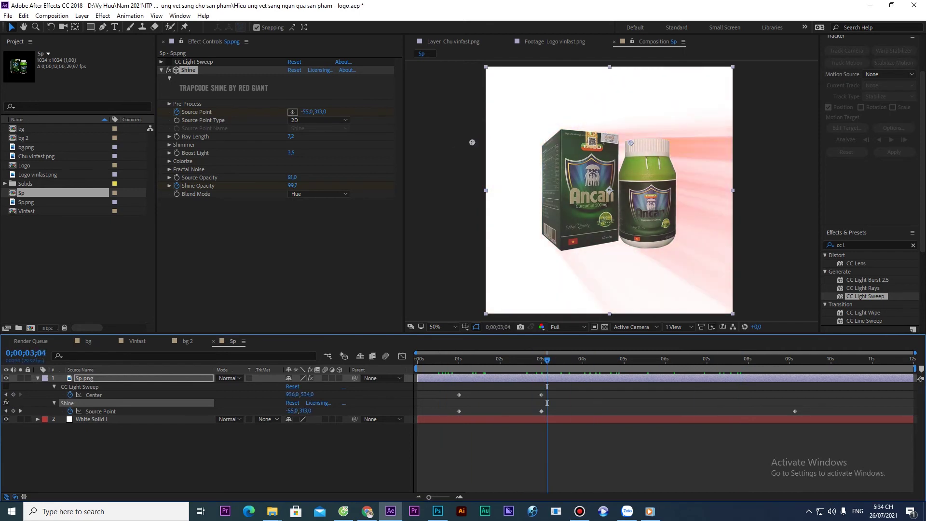
Enable CC Light Sweep again and scrub through the combined effects, ending at 0;00;04;15
click(168, 62)
click(547, 360)
key(comma)
key(period)
key(comma)
drag(547, 361, 518, 360)
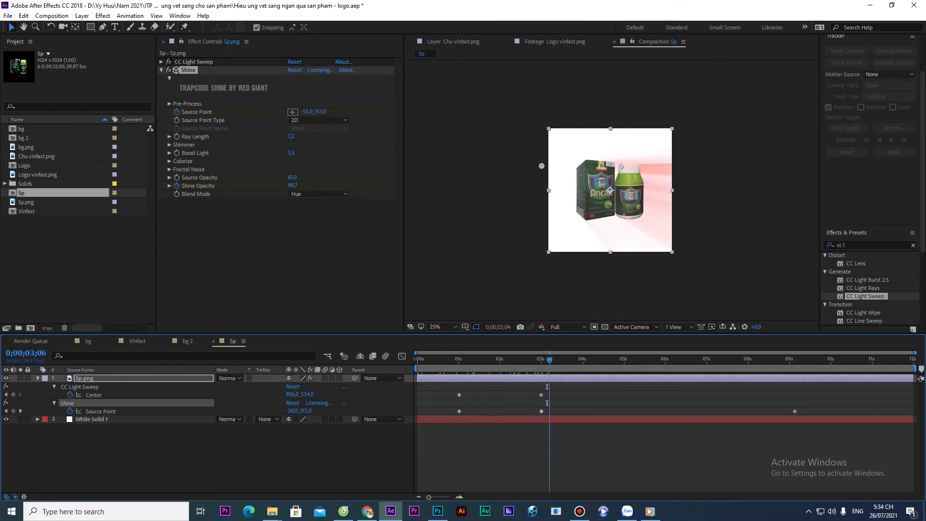
drag(659, 360, 603, 361)
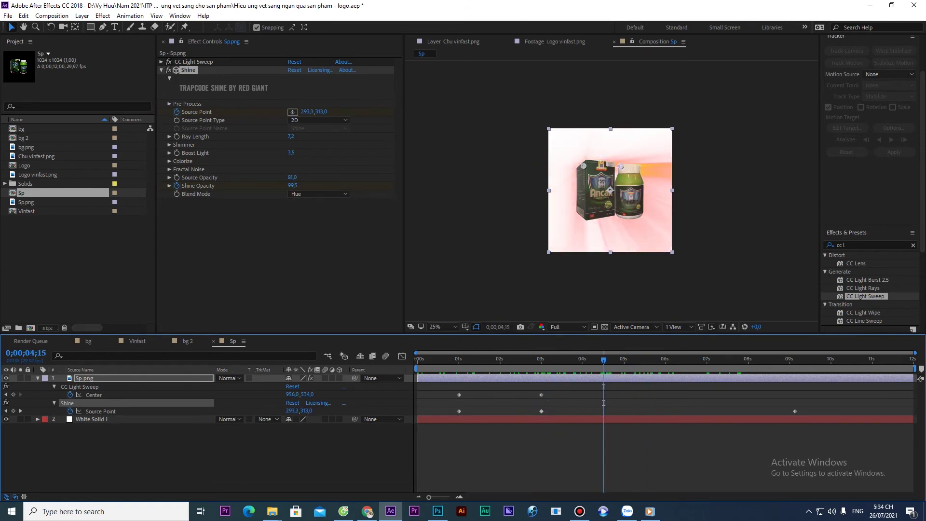
Reveal all modified properties of the Sp.png layer and maximize the timeline
key(F2)
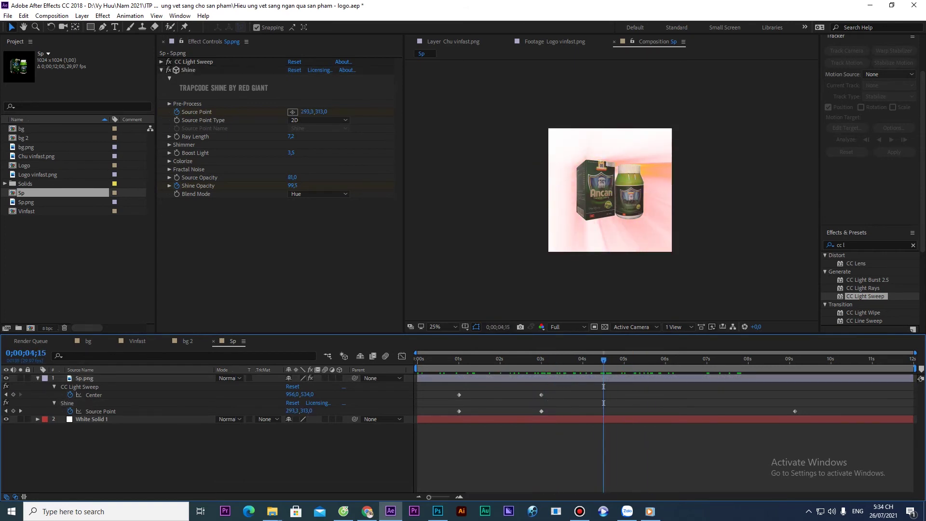
click(84, 378)
key(u)
key(u)
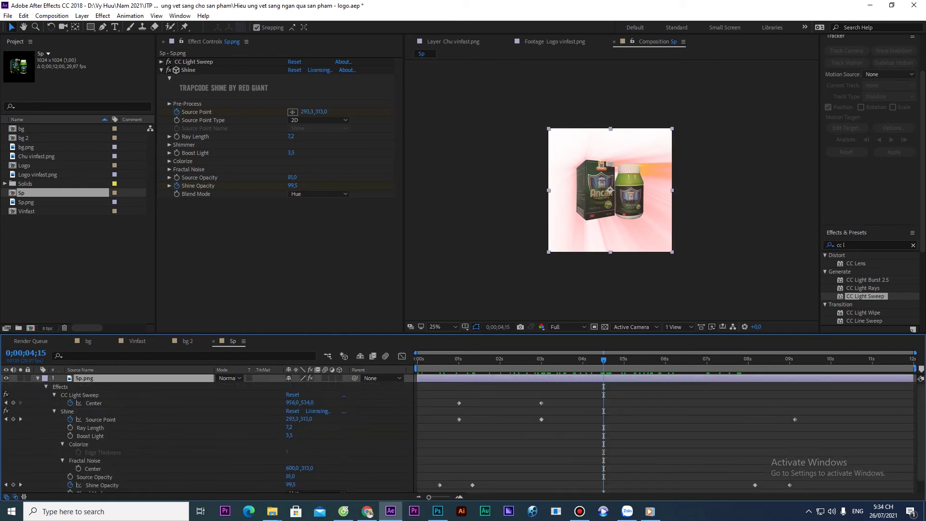
scroll(207, 434, down, 1)
key(grave)
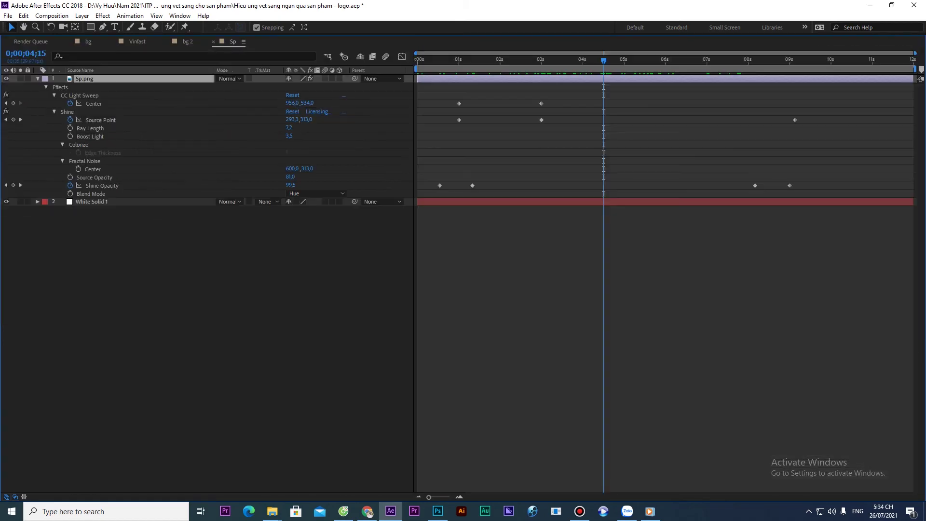
Shift all CC Light Sweep and Shine keyframes about 2.7 seconds later and preview the animation
drag(845, 101, 583, 185)
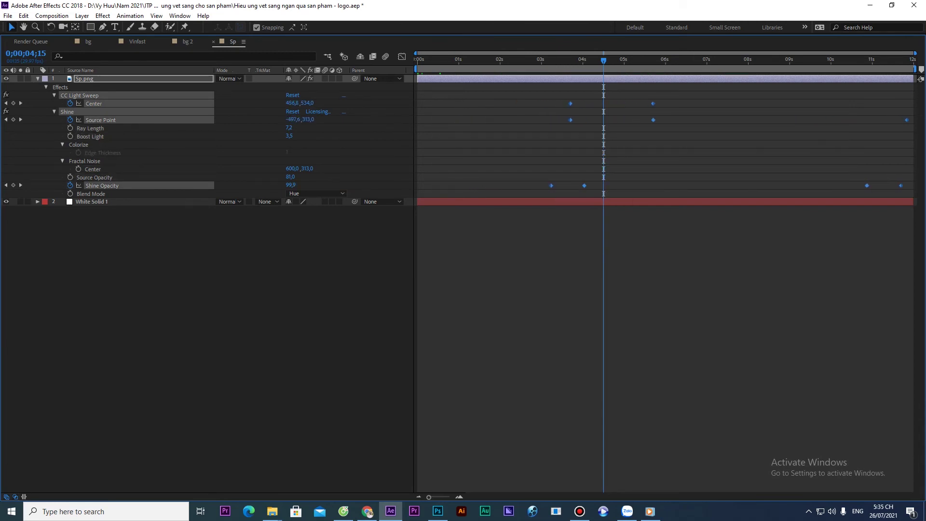
key(grave)
key(space)
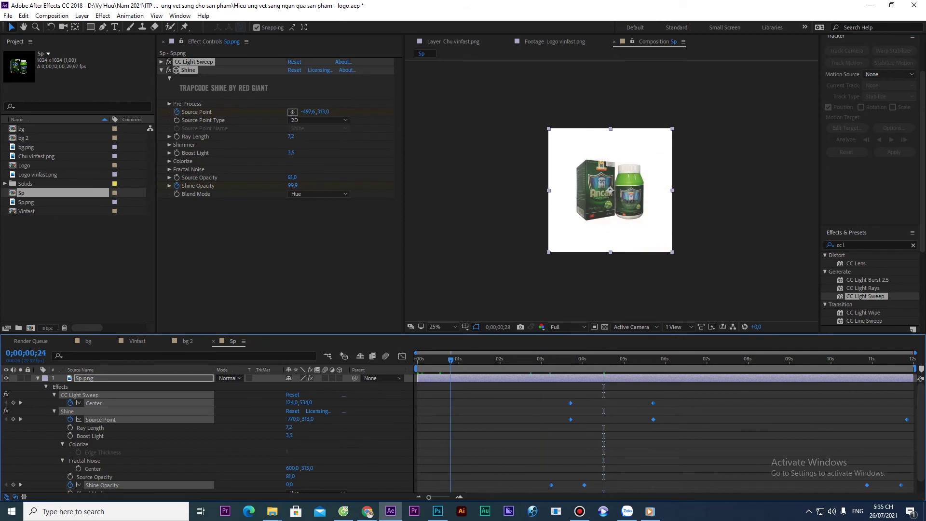
drag(602, 360, 567, 360)
Shift both Center keyframes and the first two Source Point and Shine Opacity keyframes about 3.2 seconds later
key(ctrl+shift+a)
key(grave)
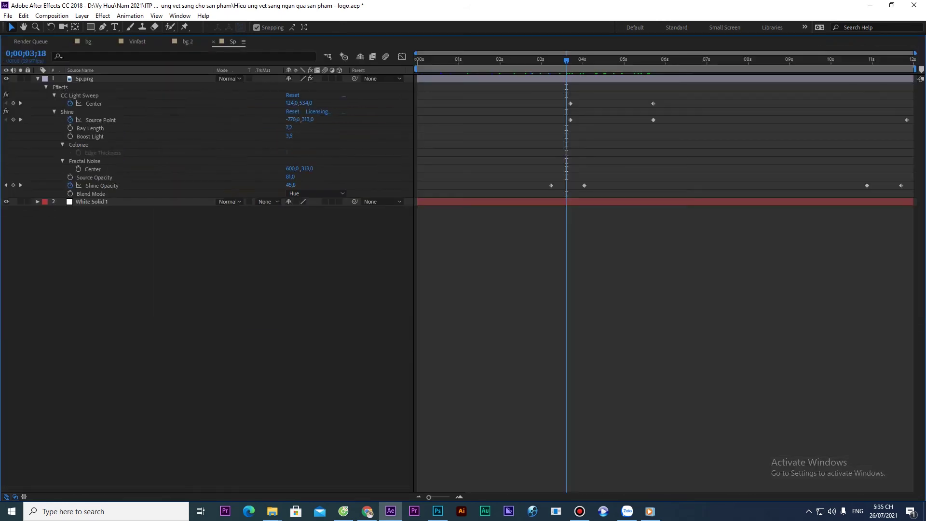
drag(513, 90, 679, 188)
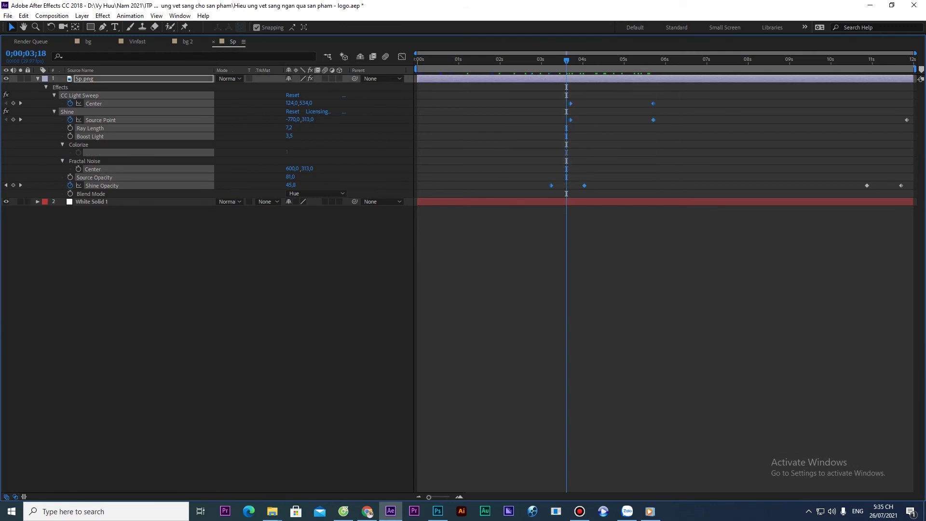
drag(585, 185, 693, 185)
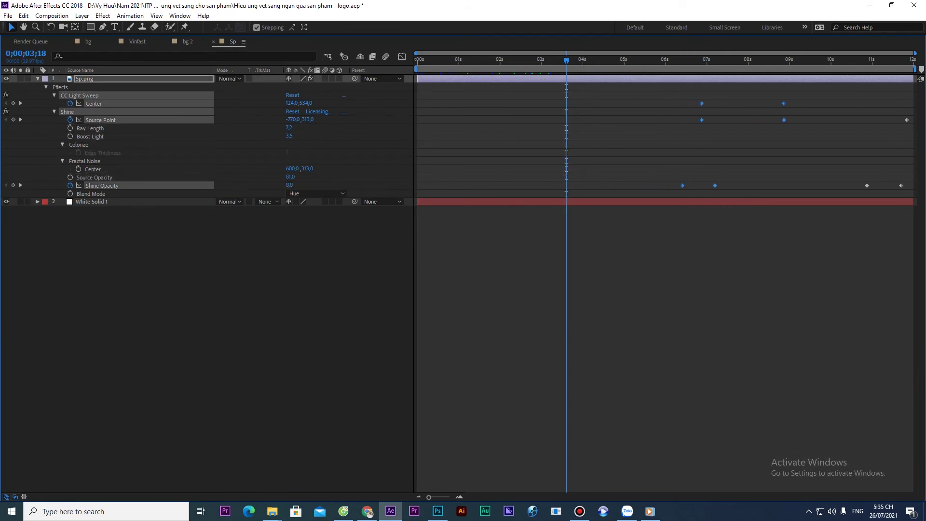
Restore the full workspace layout, collapse the Sp.png layer's properties and select the layer
click(713, 270)
key(grave)
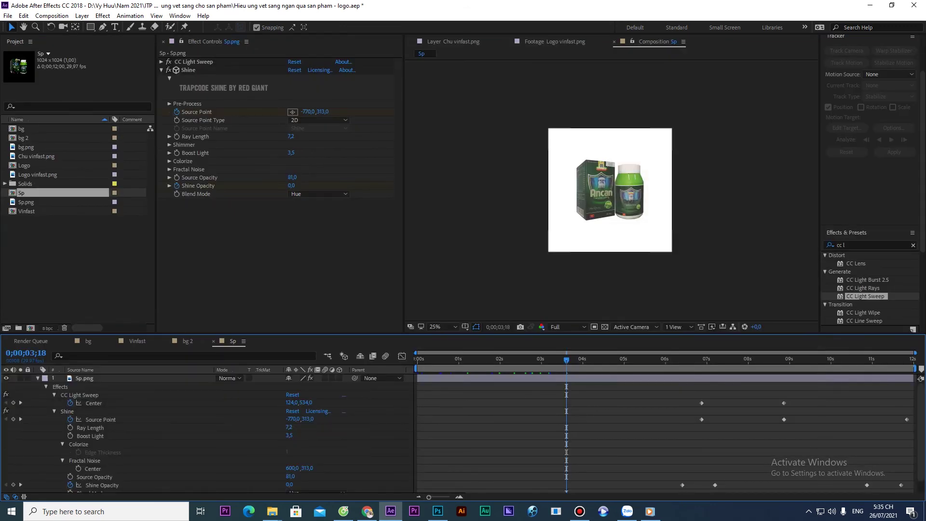
click(37, 378)
click(84, 378)
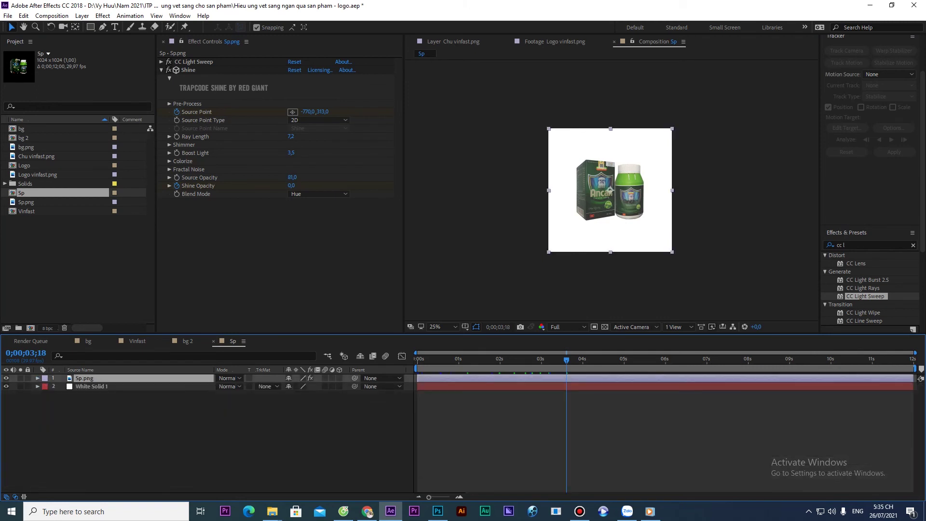
Expand the CC Light Sweep settings, then preview and scrub the animation, ending at 0;00;04;29
click(193, 62)
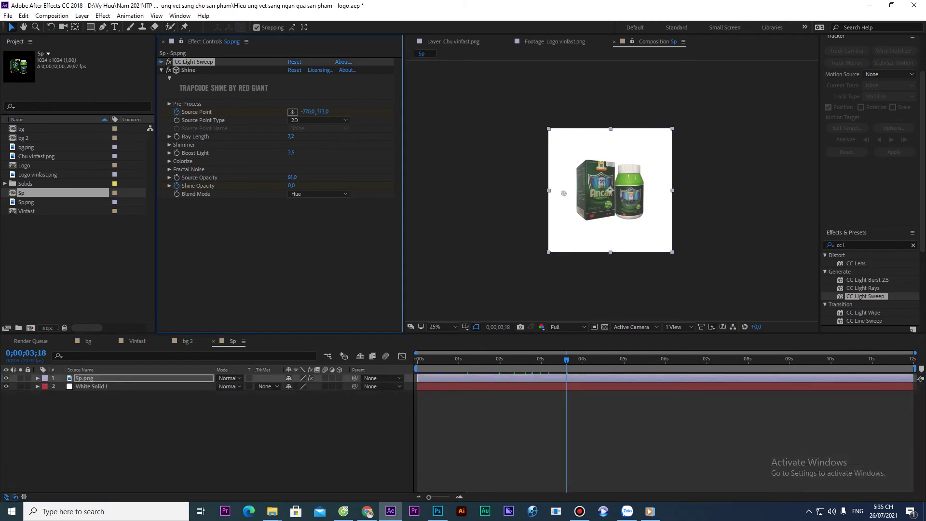
click(161, 62)
key(space)
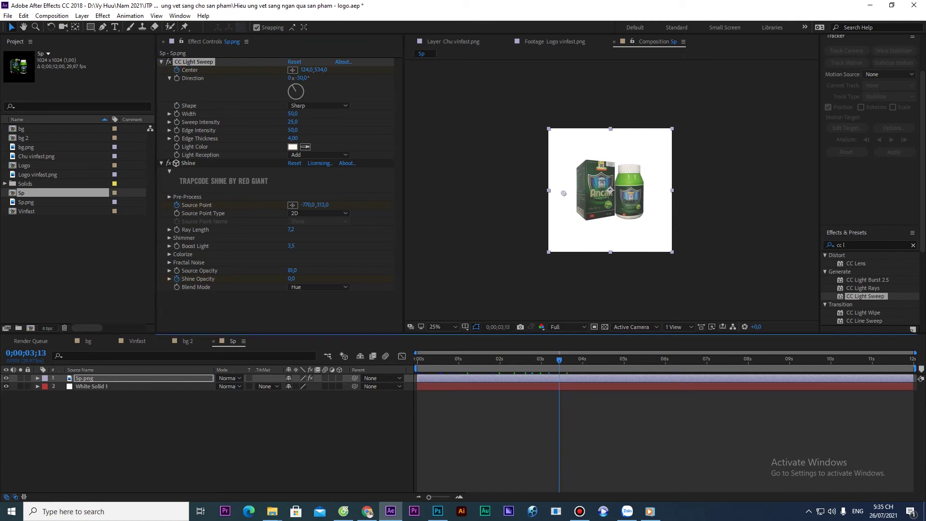
drag(756, 360, 623, 360)
Reveal all modified properties of the Sp.png layer in the timeline
click(620, 418)
click(620, 379)
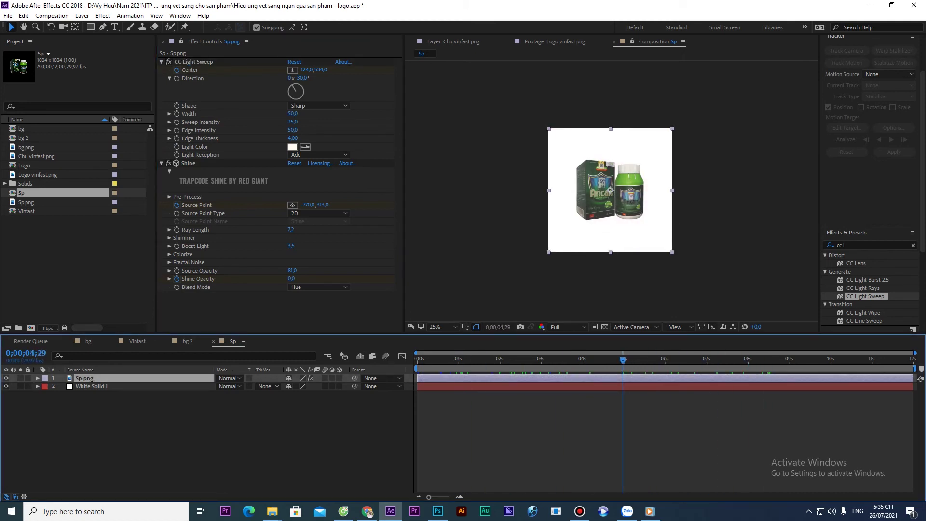
key(u)
key(u)
key(u)
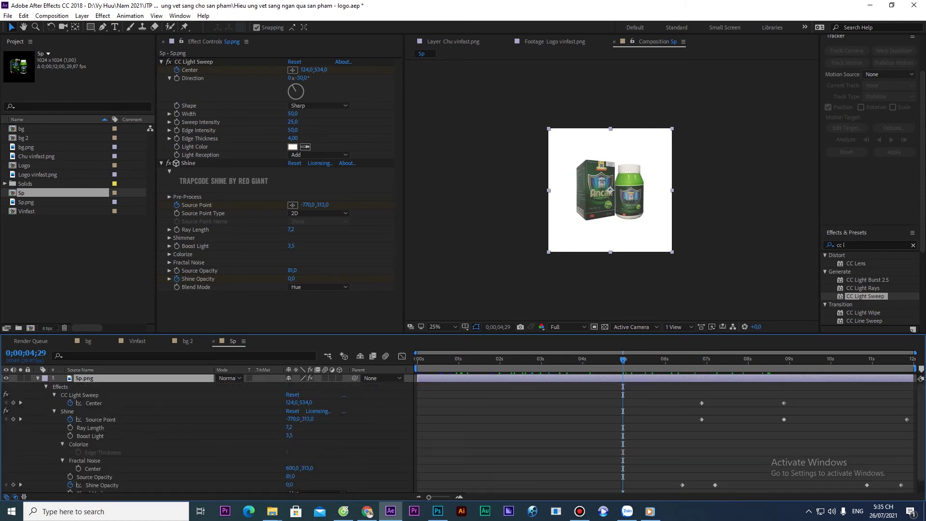
Shift both CC Light Sweep Center keyframes about 4.7 seconds earlier, to roughly 2.2 and 4.1 seconds
click(563, 193)
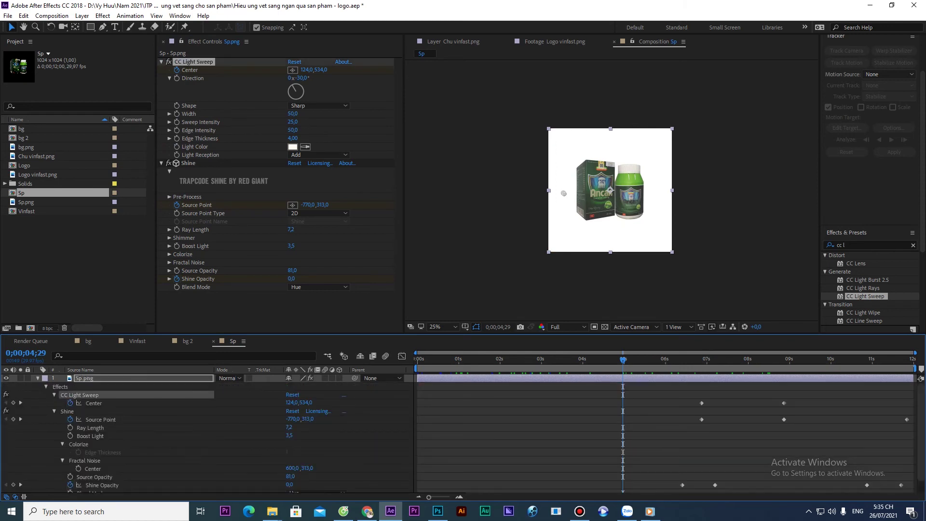
click(563, 193)
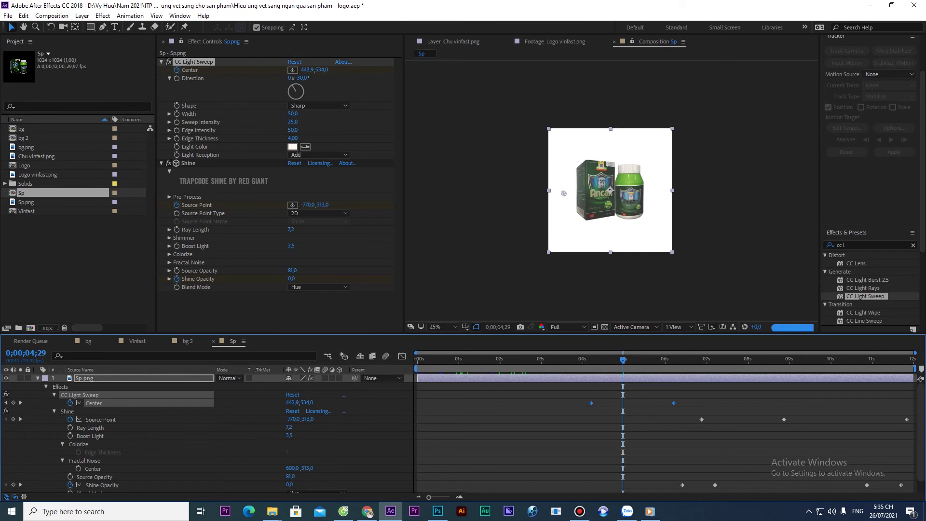
drag(563, 193, 664, 192)
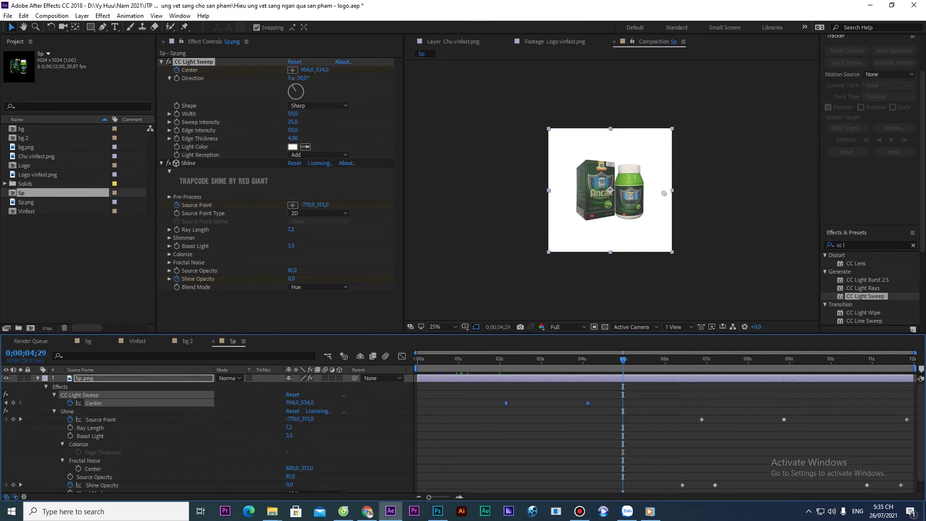
Go to 0;00;08;24 and set Shine's Blend Mode to Screen
drag(623, 360, 781, 359)
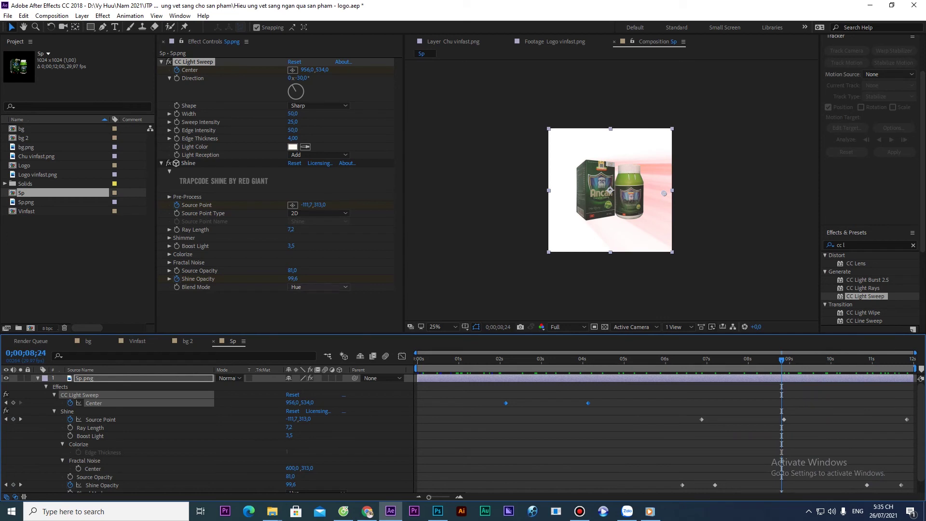
click(318, 287)
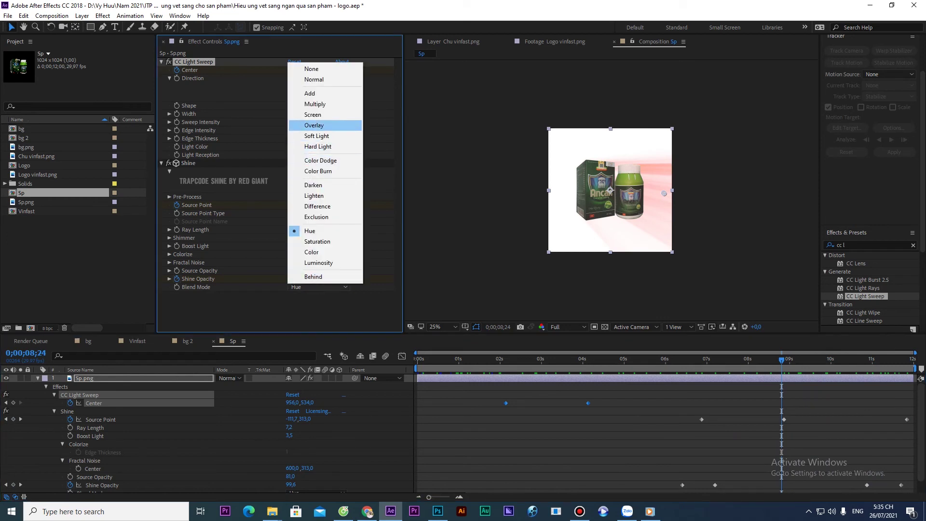
click(313, 114)
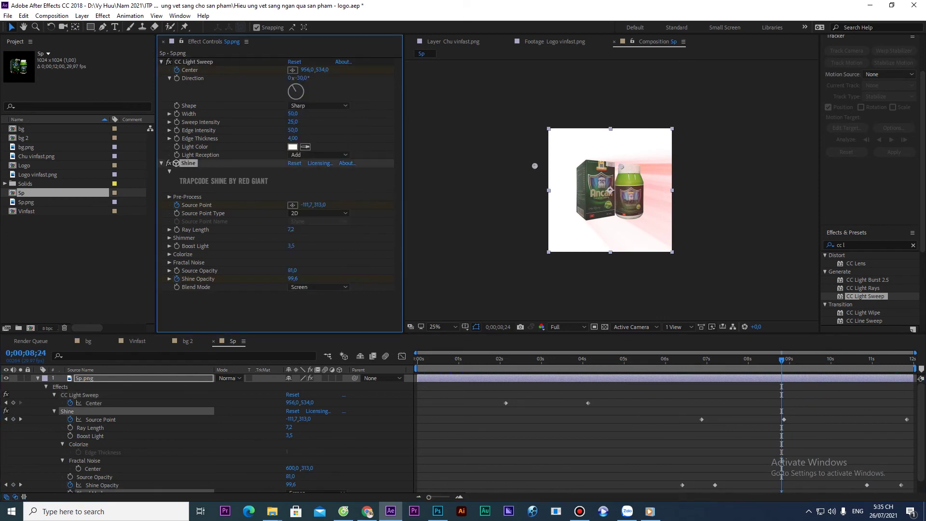
Expand Shine's Ray Length, Shimmer, Boost Light and Colorize settings
click(169, 229)
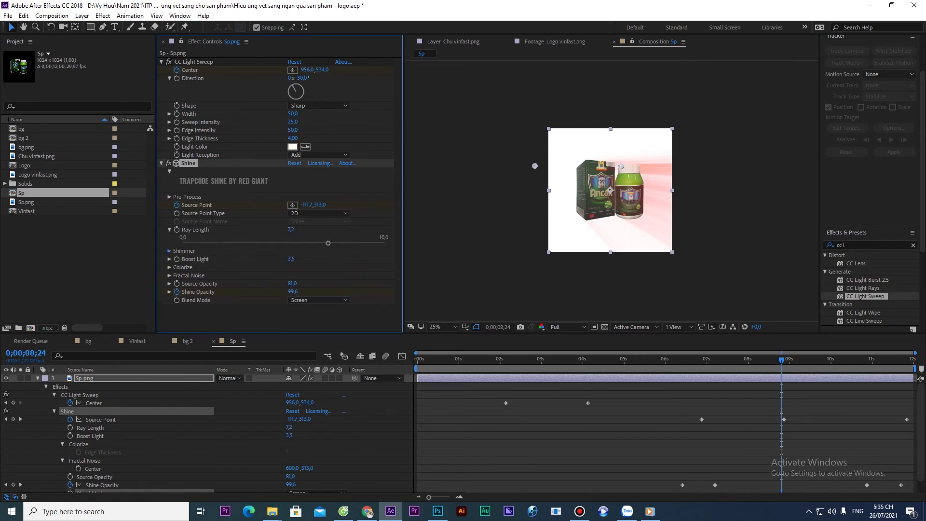
click(170, 250)
scroll(280, 193, down, 2)
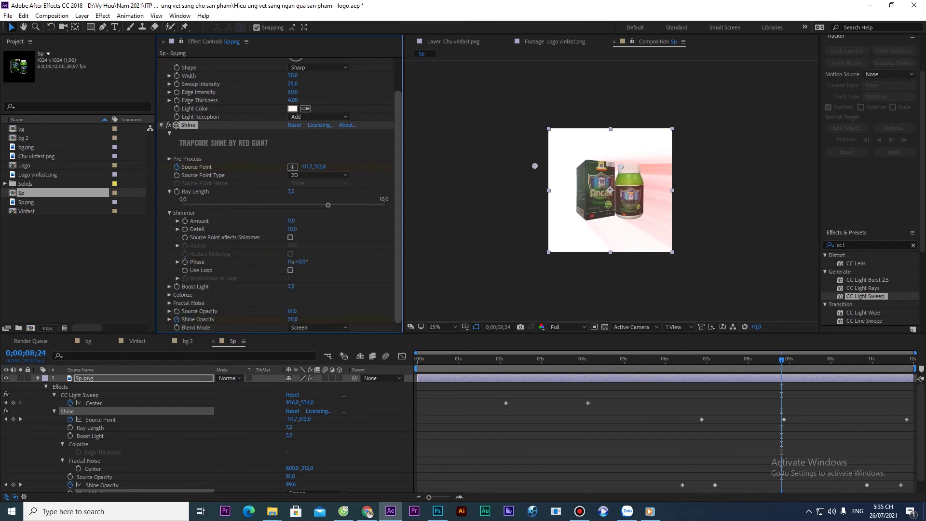
click(169, 286)
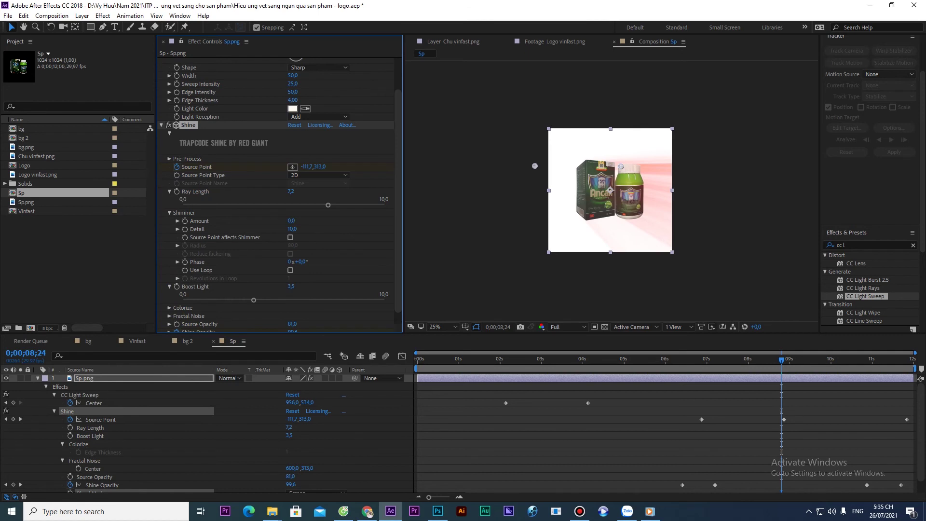
scroll(279, 193, down, 1)
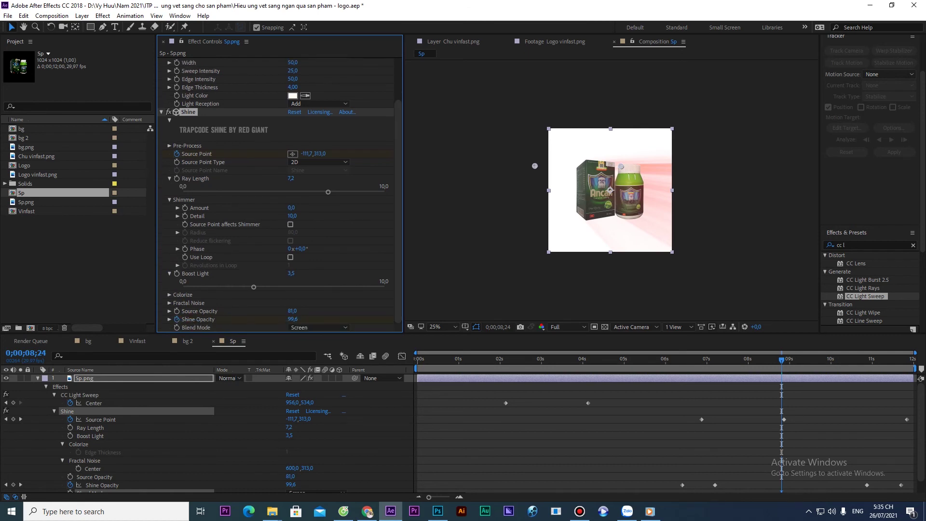
click(169, 295)
scroll(170, 295, down, 1)
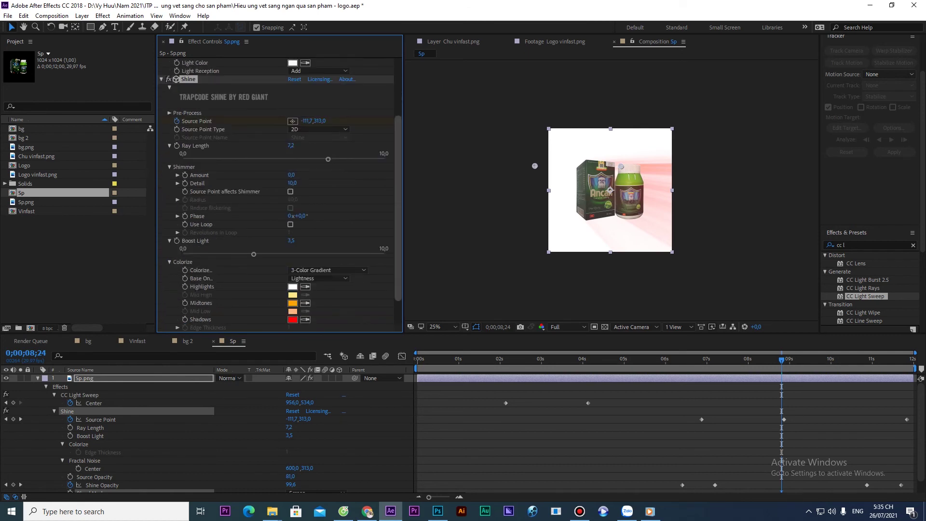
scroll(280, 193, down, 2)
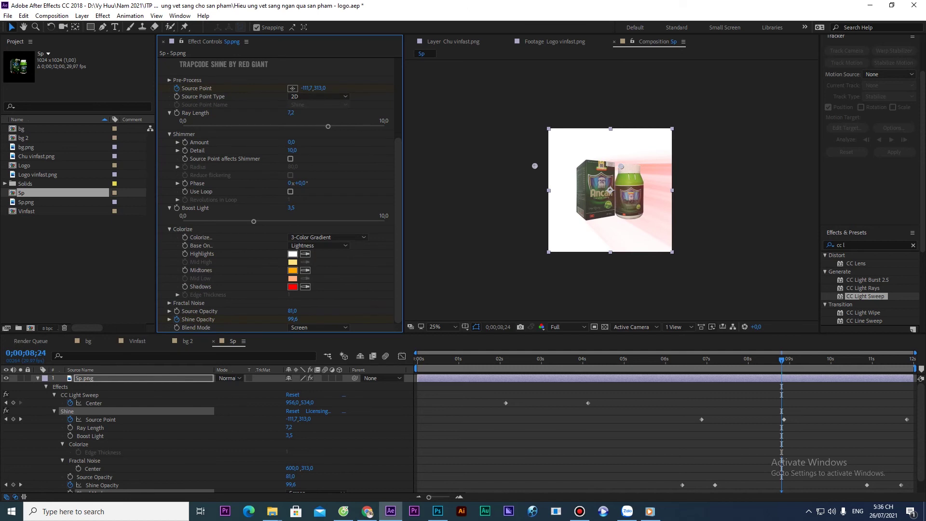
Keep Shine's Highlights colour white (FFFFFF), and soften Midtones to a pale orange and Shadows to a muted red
click(293, 253)
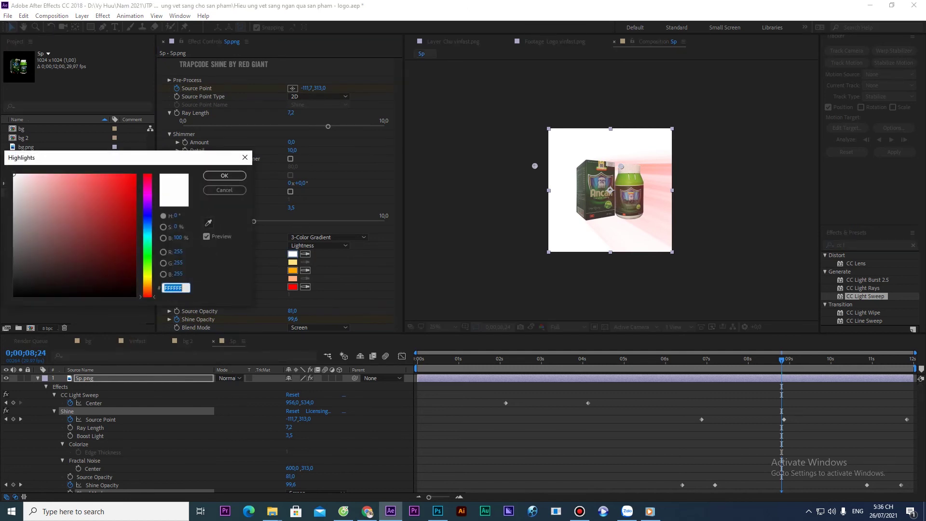
click(224, 175)
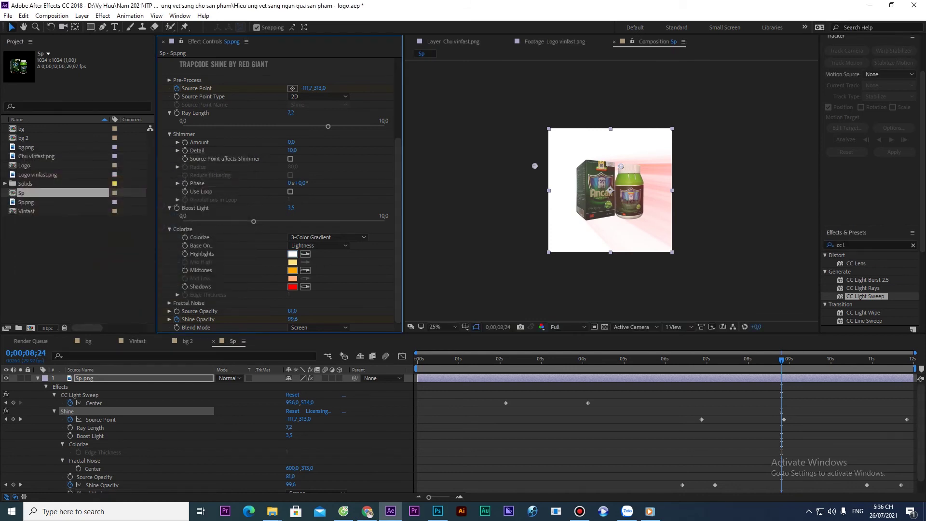
click(292, 270)
drag(72, 195, 80, 182)
click(225, 176)
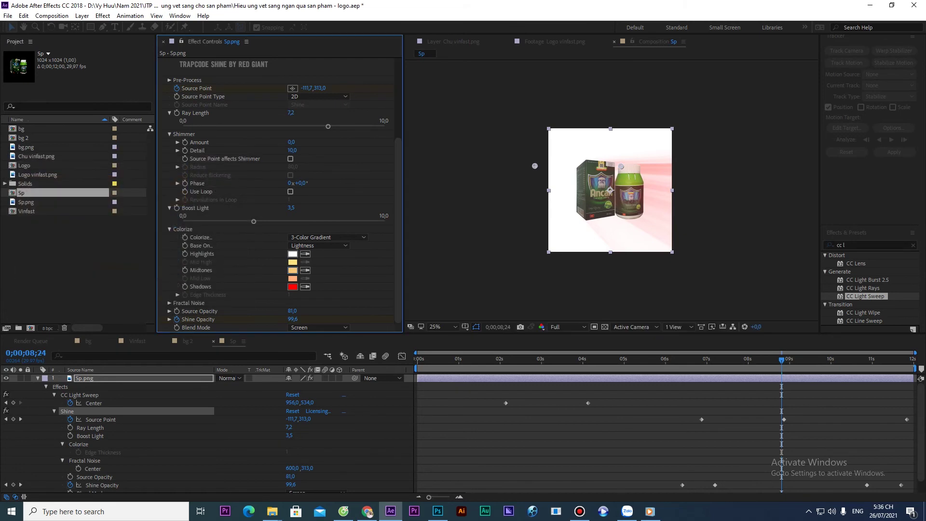
click(292, 287)
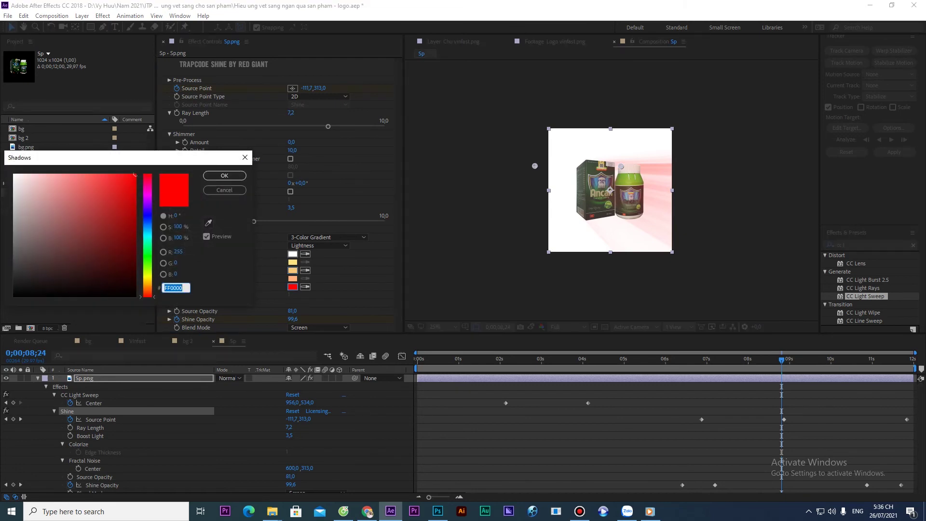
mouse_move(77, 203)
mouse_down()
mouse_move(91, 207)
mouse_move(80, 186)
mouse_move(67, 181)
mouse_move(68, 193)
mouse_up()
click(225, 175)
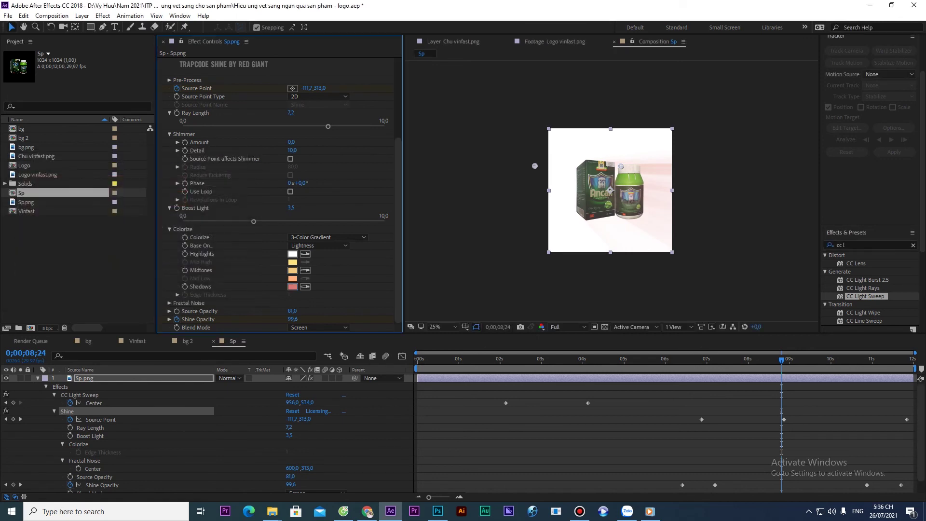
Preview the recoloured rays, then try moving Shine's Source Point to 283,4, 617,0 at 0;00;09;27 and undo the move
key(space)
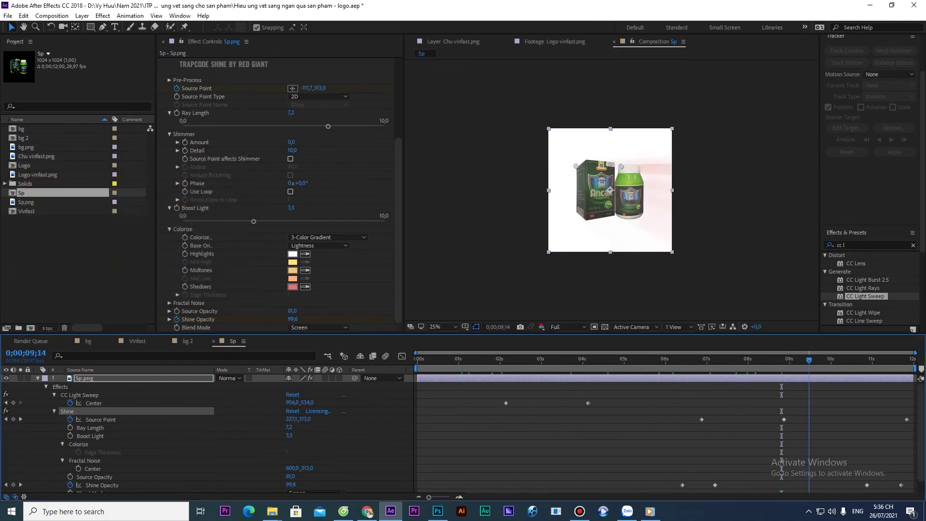
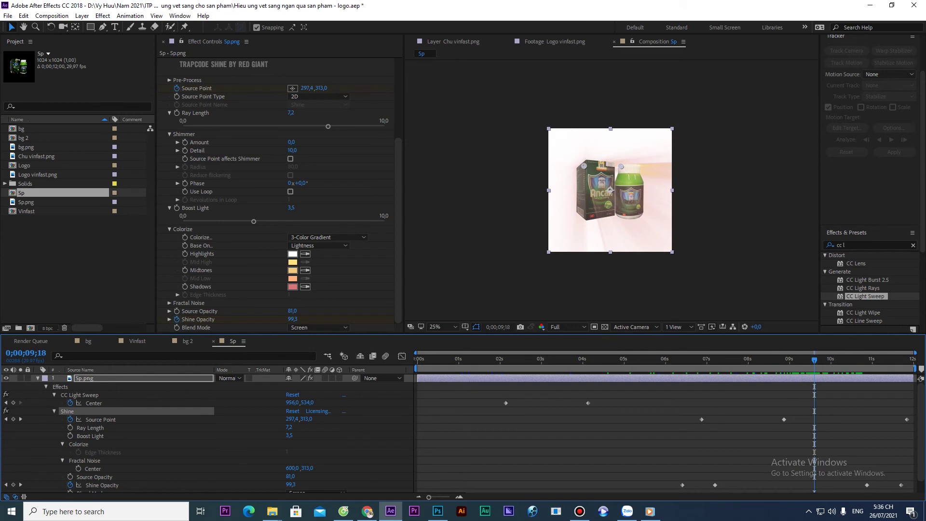
drag(603, 167, 588, 210)
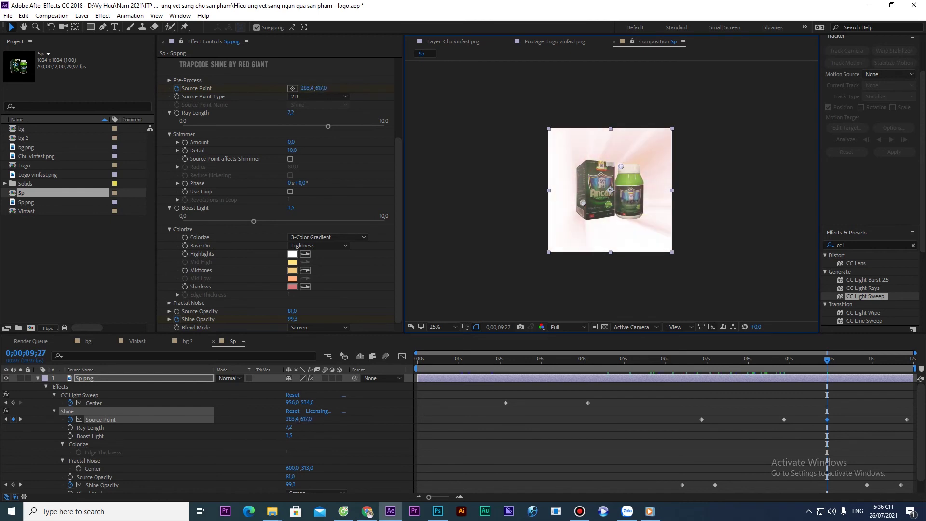
key(ctrl+z)
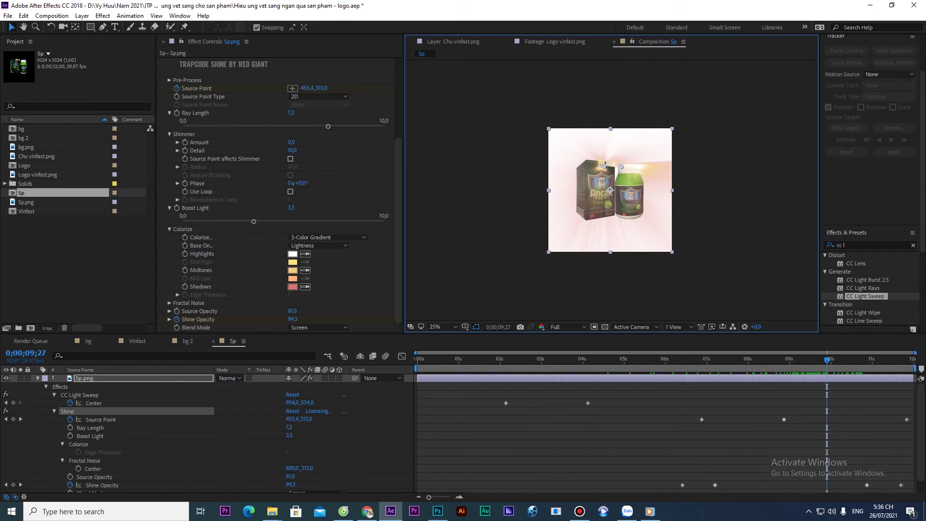
drag(773, 411, 809, 439)
drag(893, 411, 913, 430)
click(890, 434)
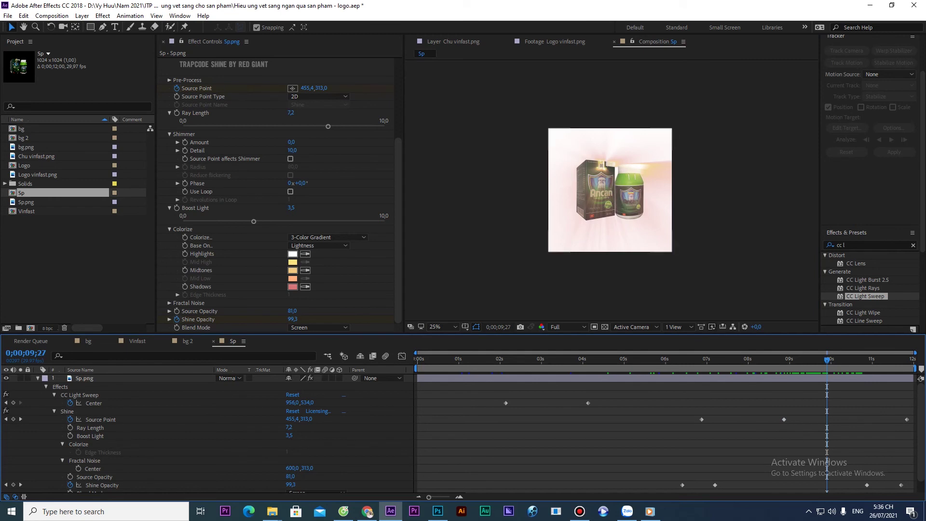
Try to move Shine's Fractal Noise Center down to the lower part of the bottle, and undo it
scroll(280, 193, up, 1)
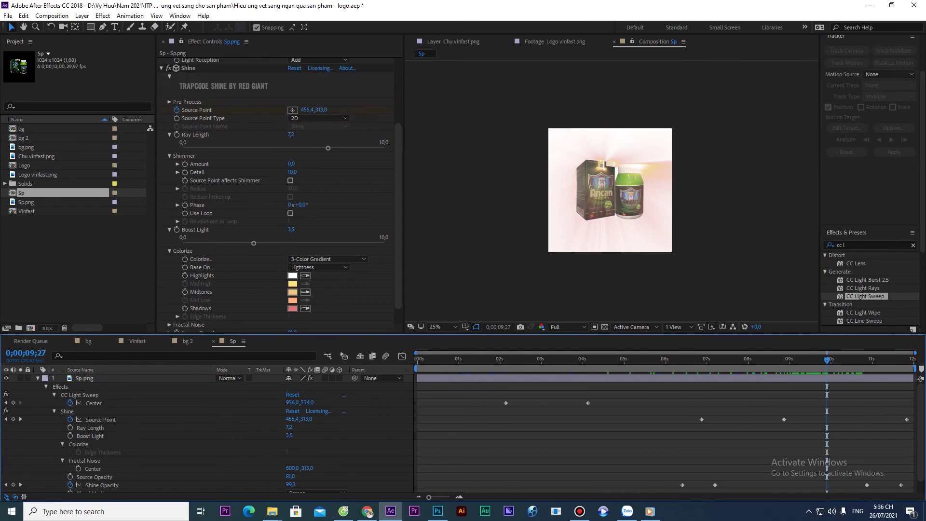
click(188, 68)
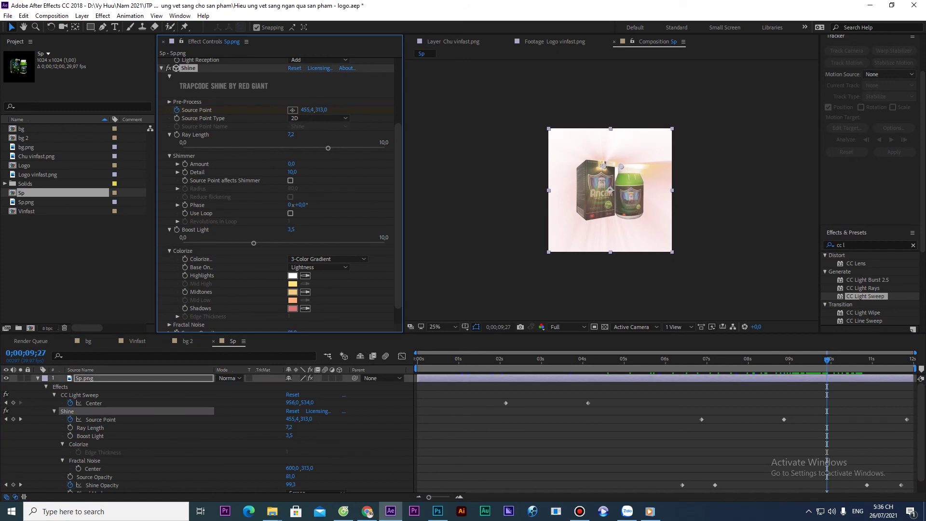
drag(621, 166, 626, 216)
key(ctrl+z)
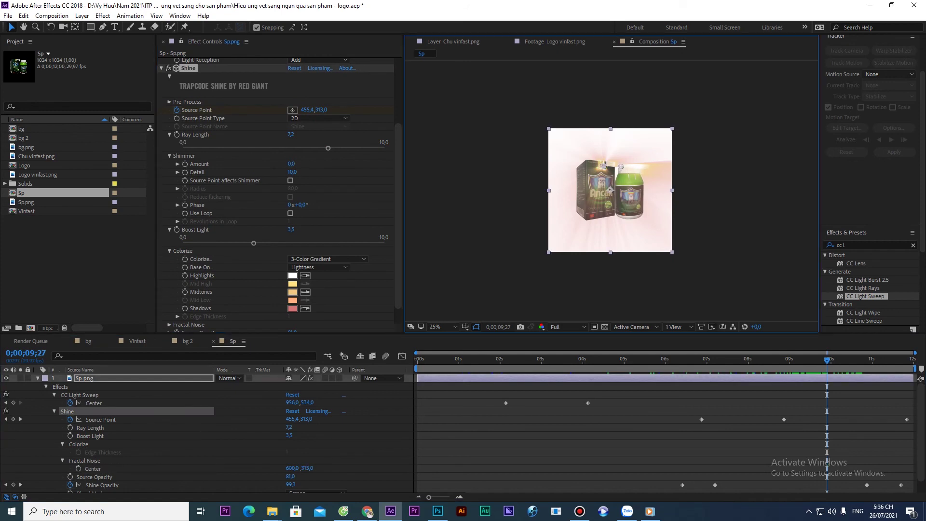
click(742, 444)
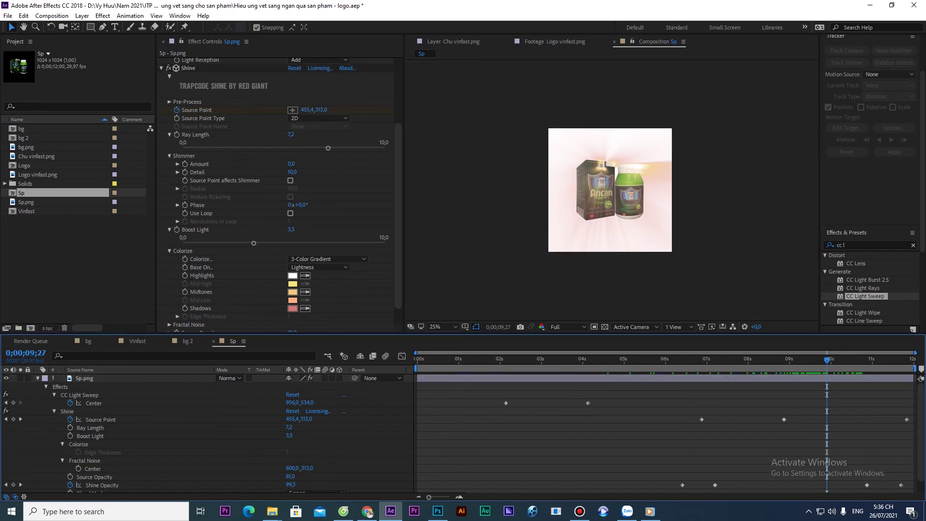
Try to move the CC Light Sweep Center onto the product at 0;00;09;27, and undo it
click(254, 243)
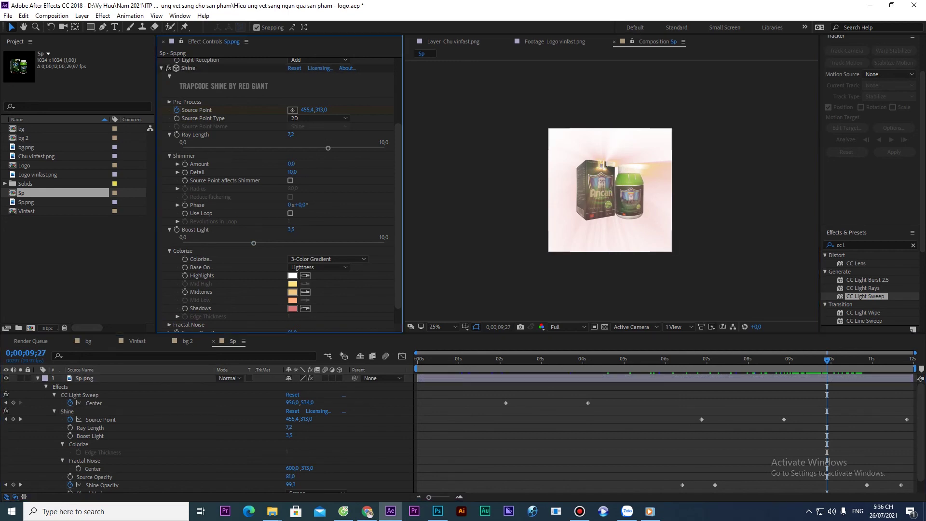
click(79, 395)
drag(665, 194, 602, 183)
key(ctrl+z)
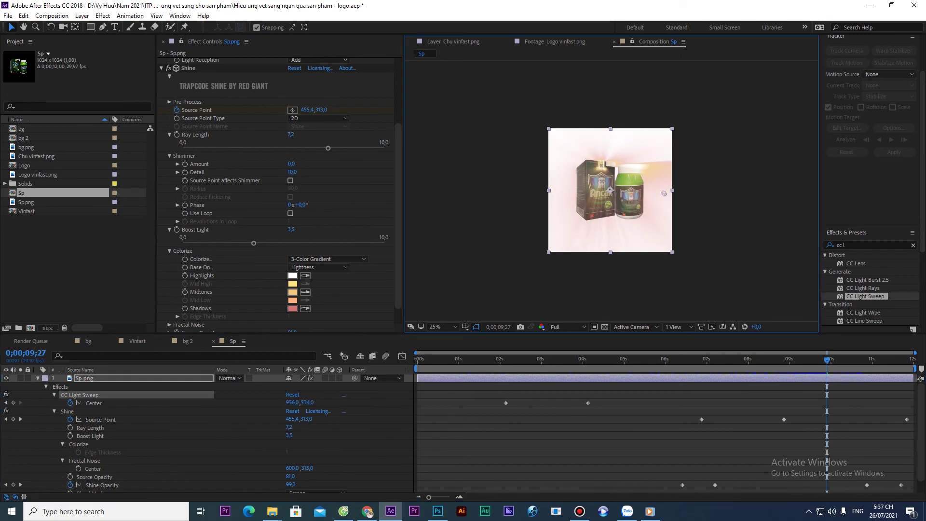
Try to move Shine's Source Point down onto the middle of the product, to 519,4, 537,0, at 0;00;09;27
click(68, 411)
click(101, 419)
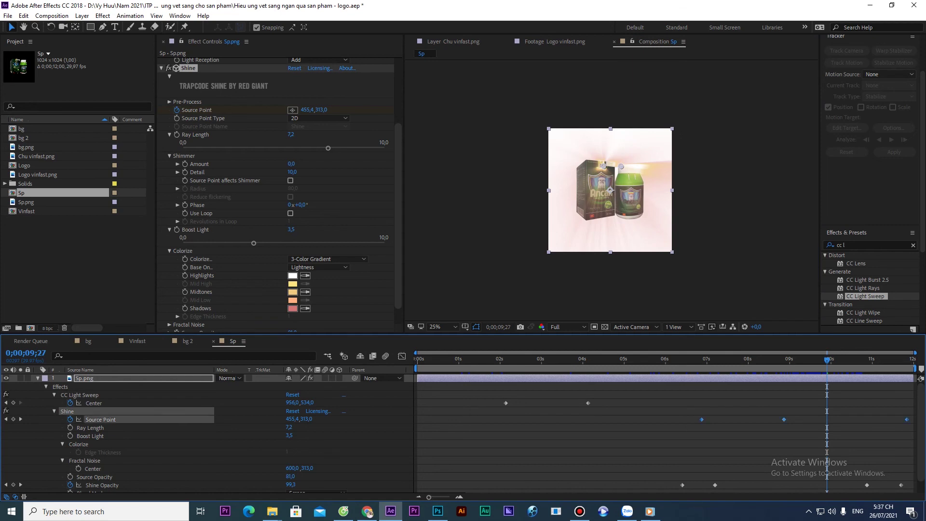
drag(603, 166, 612, 190)
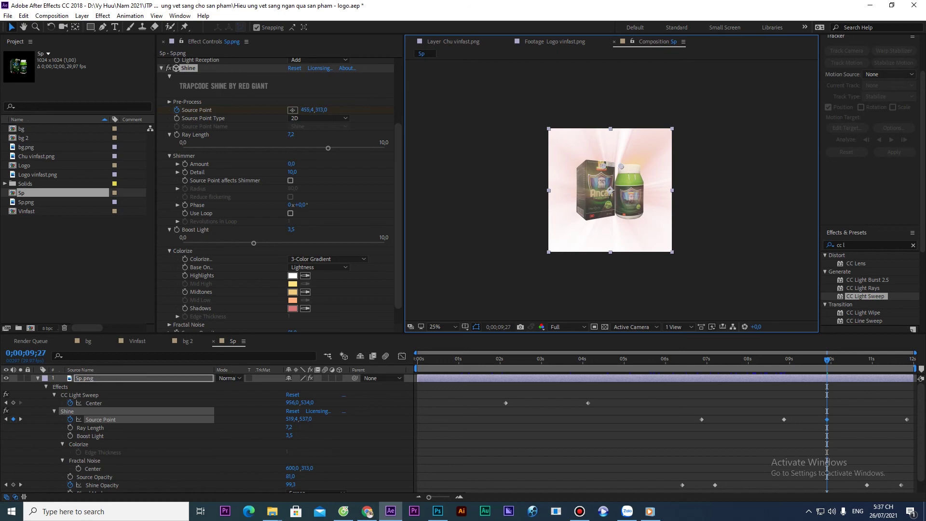
Review the product rays around 0;00;08;14 and compare them with the logo light effects in the Vinfast, bg and bg 2 compositions
drag(826, 361, 767, 359)
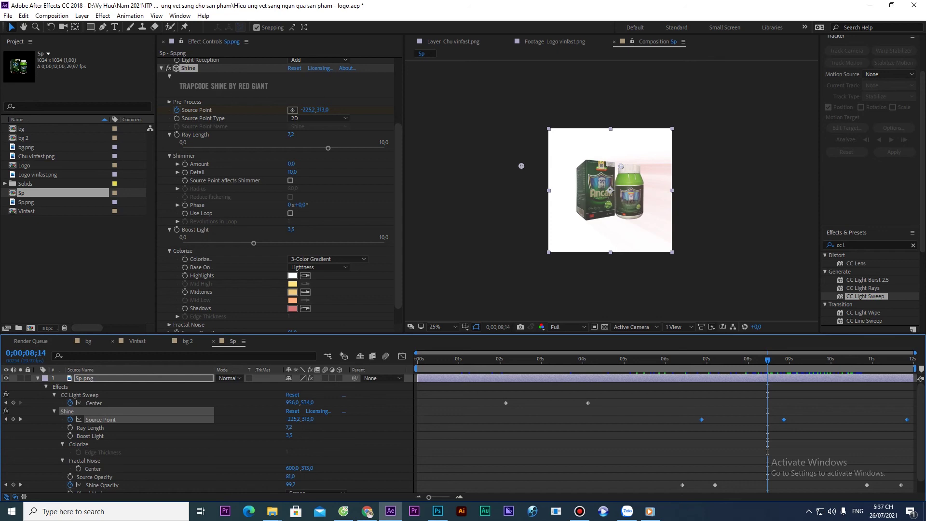
click(137, 341)
click(88, 341)
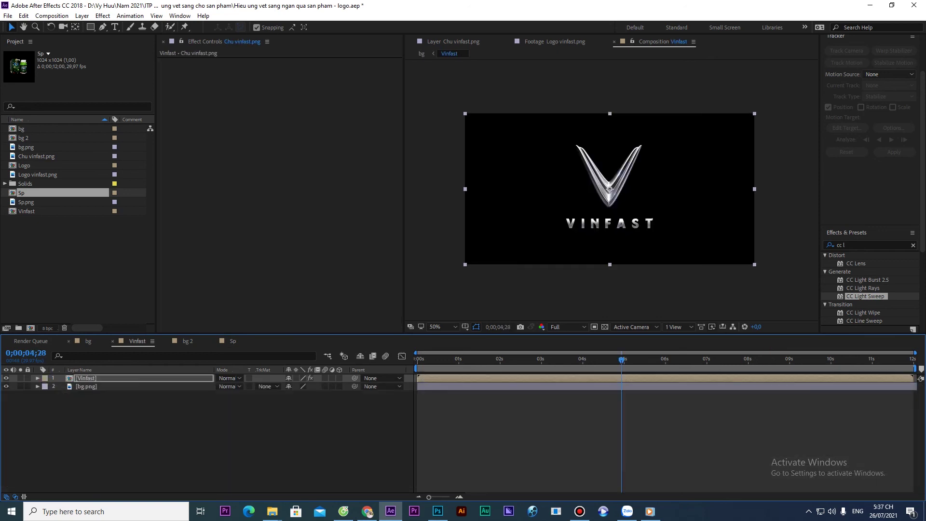
click(187, 341)
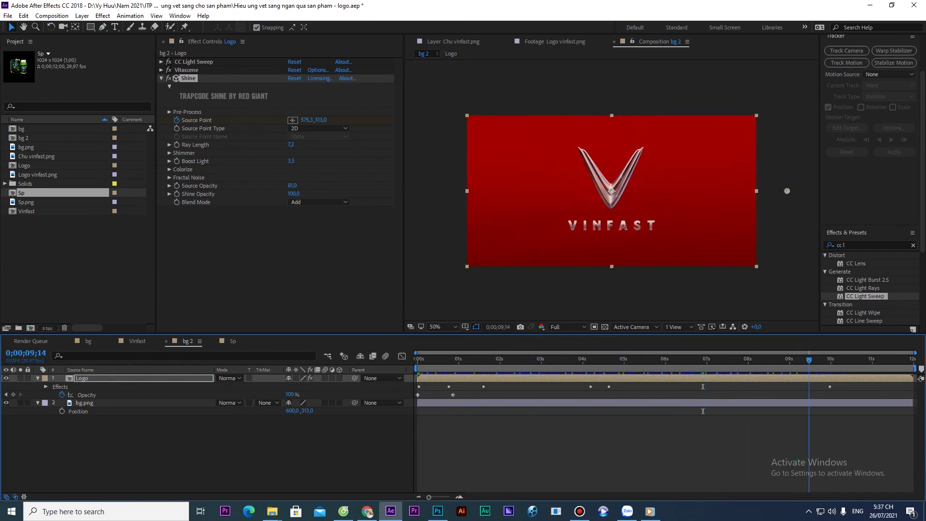
drag(809, 360, 698, 360)
click(233, 341)
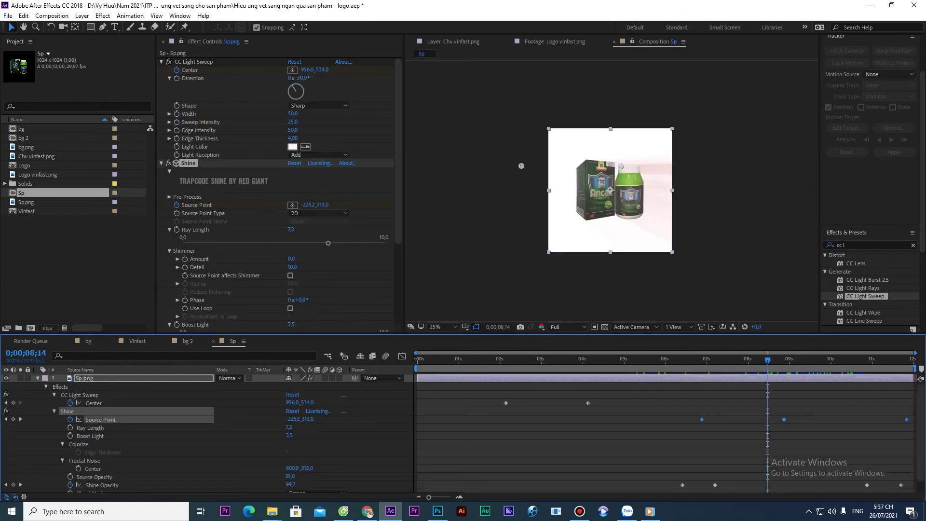
Preview the Sp product light animation, scrub it to 0;00;08;01, and save the project
key(space)
drag(419, 360, 750, 360)
scroll(612, 191, up, 3)
scroll(611, 190, down, 1)
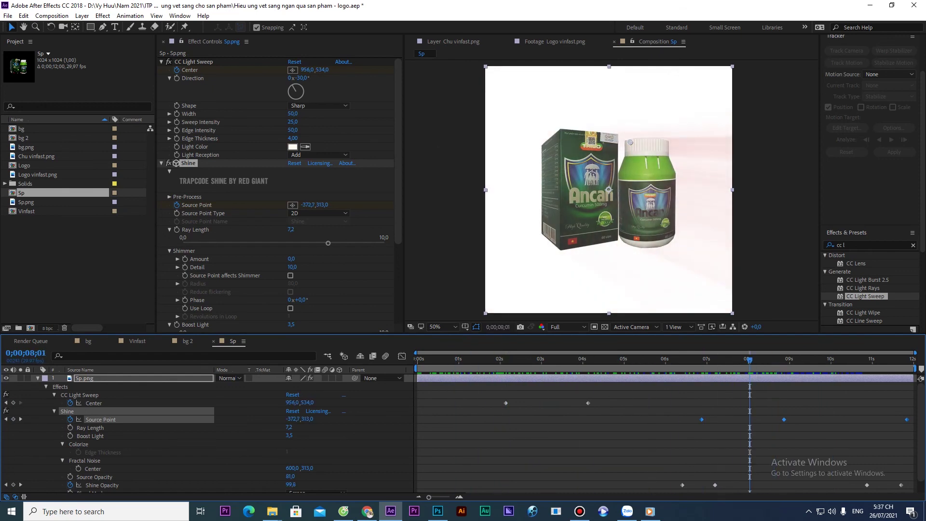
key(ctrl+s)
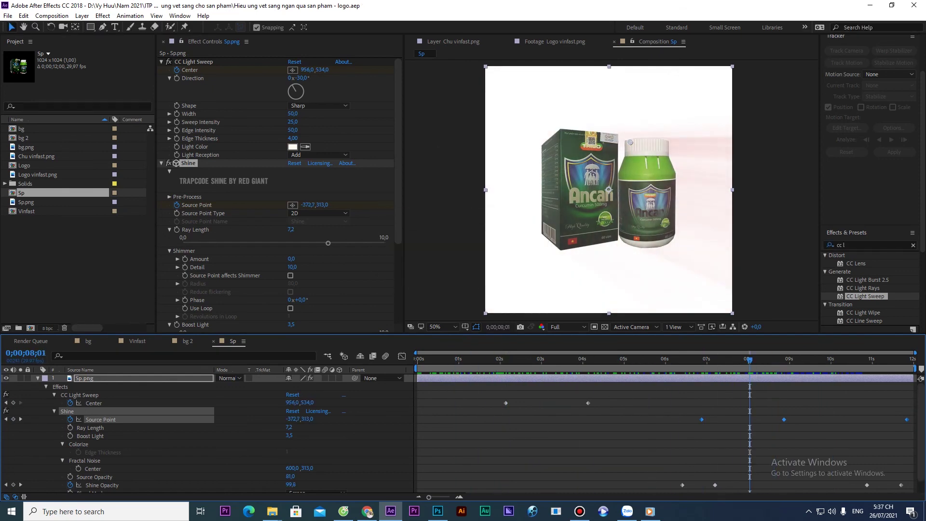